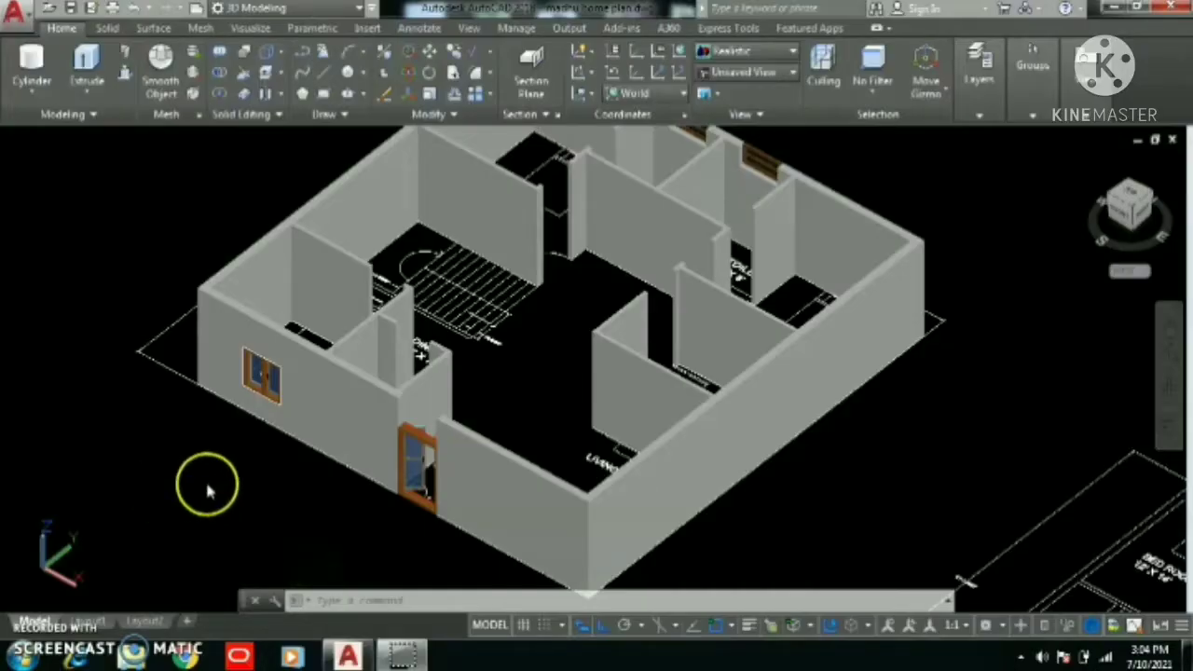
# Examine the staircase in the house floor plan, checking its tread, width and landing dimensions
pyautogui.moveTo(507, 372); pyautogui.dragTo(506, 420, button='middle')
pyautogui.scroll(2, 513, 406)
pyautogui.scroll(8, 459, 361)
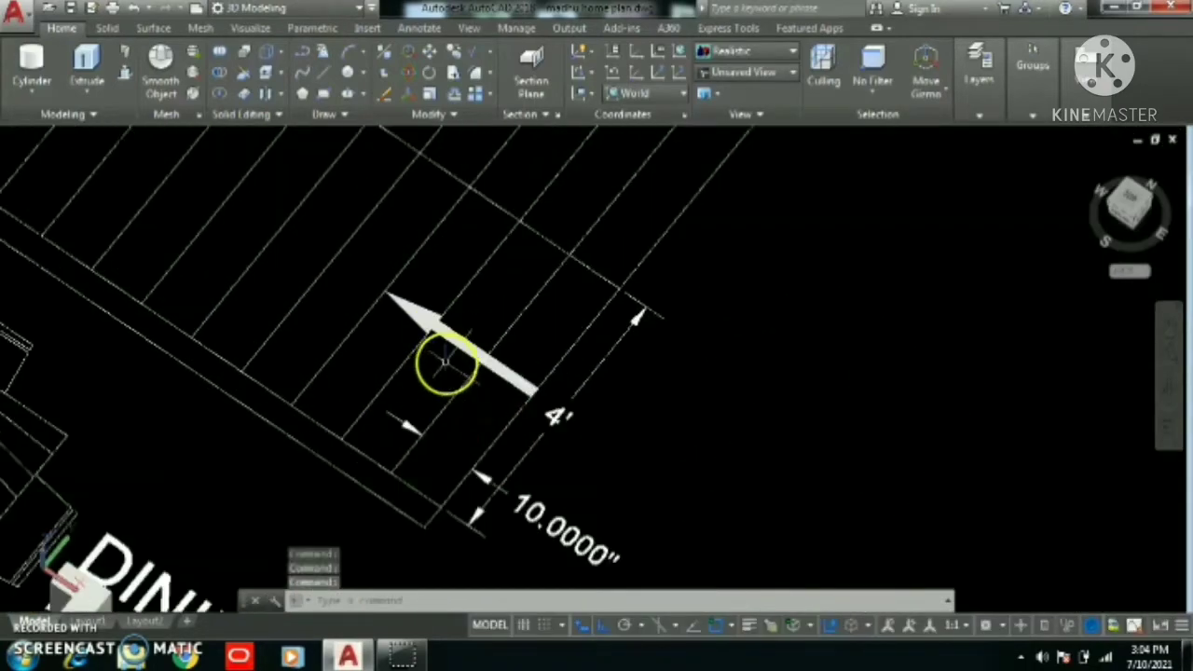
pyautogui.moveTo(508, 463); pyautogui.dragTo(532, 428, button='middle')
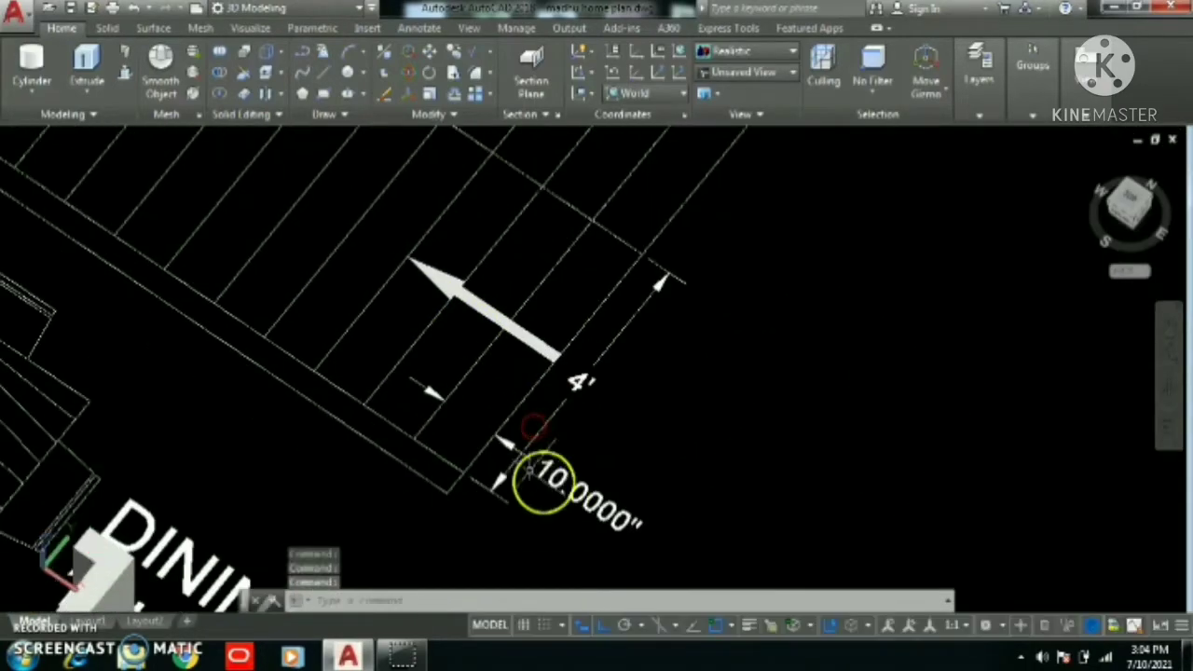
pyautogui.scroll(-2, 560, 495)
pyautogui.moveTo(265, 372); pyautogui.dragTo(386, 439, button='middle')
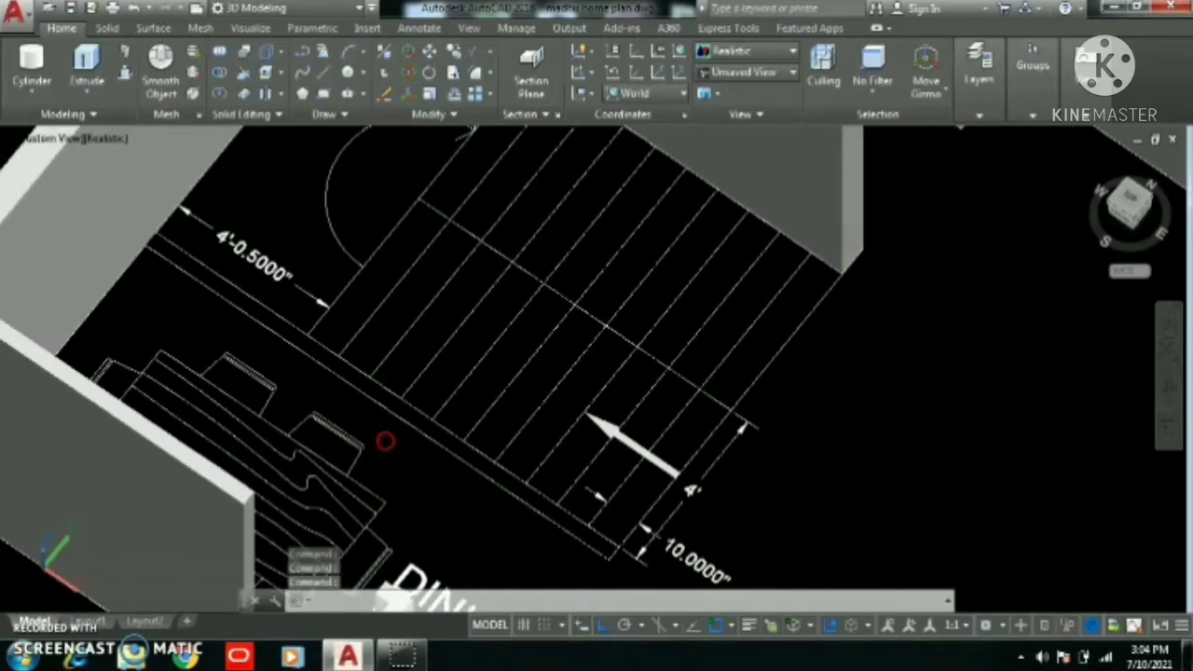
pyautogui.scroll(2, 254, 283)
pyautogui.scroll(-6, 257, 284)
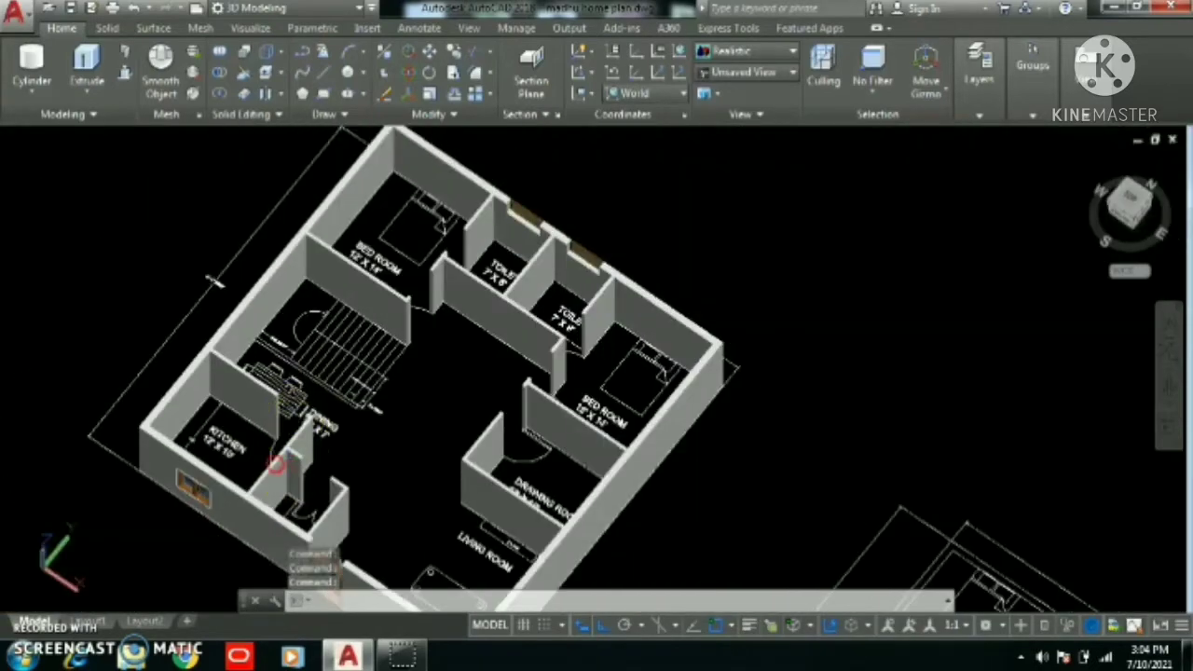
pyautogui.moveTo(270, 410); pyautogui.dragTo(328, 402, button='middle')
# Set the coordinate system to Front and draw a 6-inch vertical riser with a 10-inch horizontal tread in the empty area before the house
pyautogui.click(634, 93)
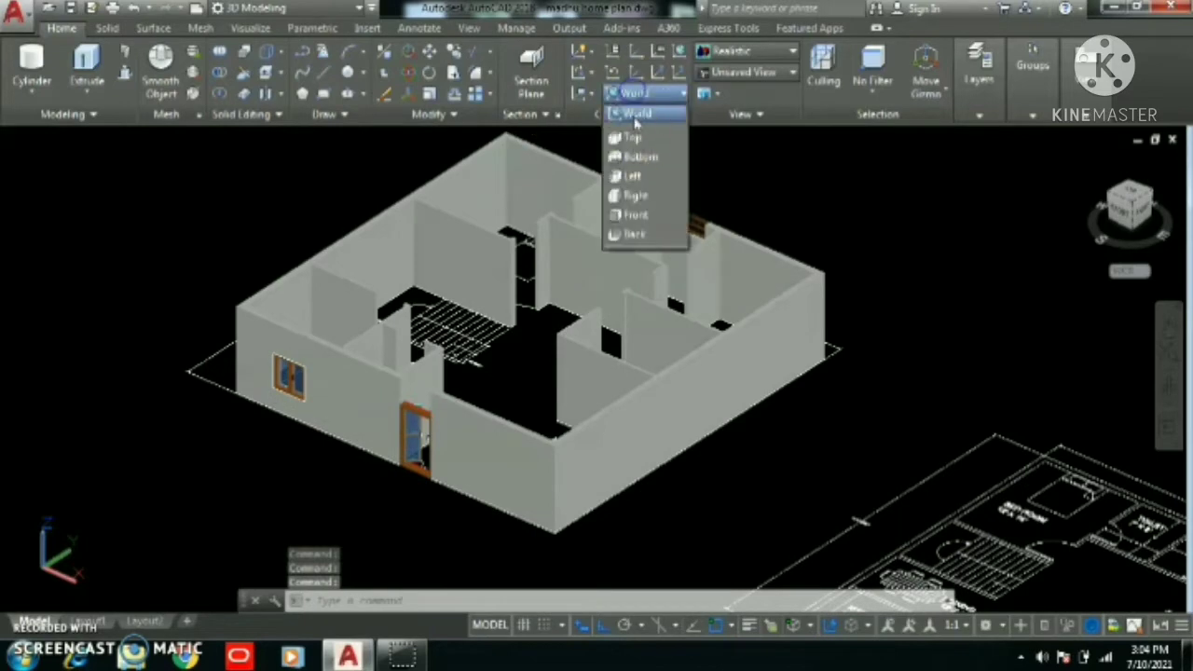
pyautogui.click(641, 215)
pyautogui.scroll(5, 258, 439)
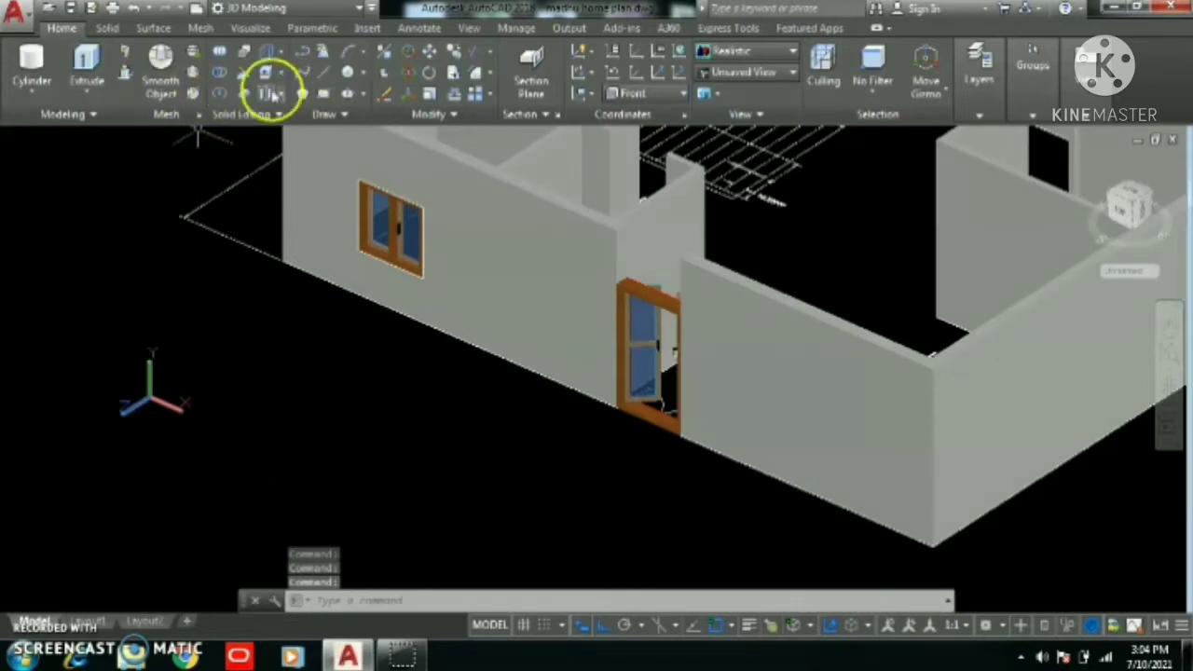
pyautogui.click(326, 79)
pyautogui.click(363, 484)
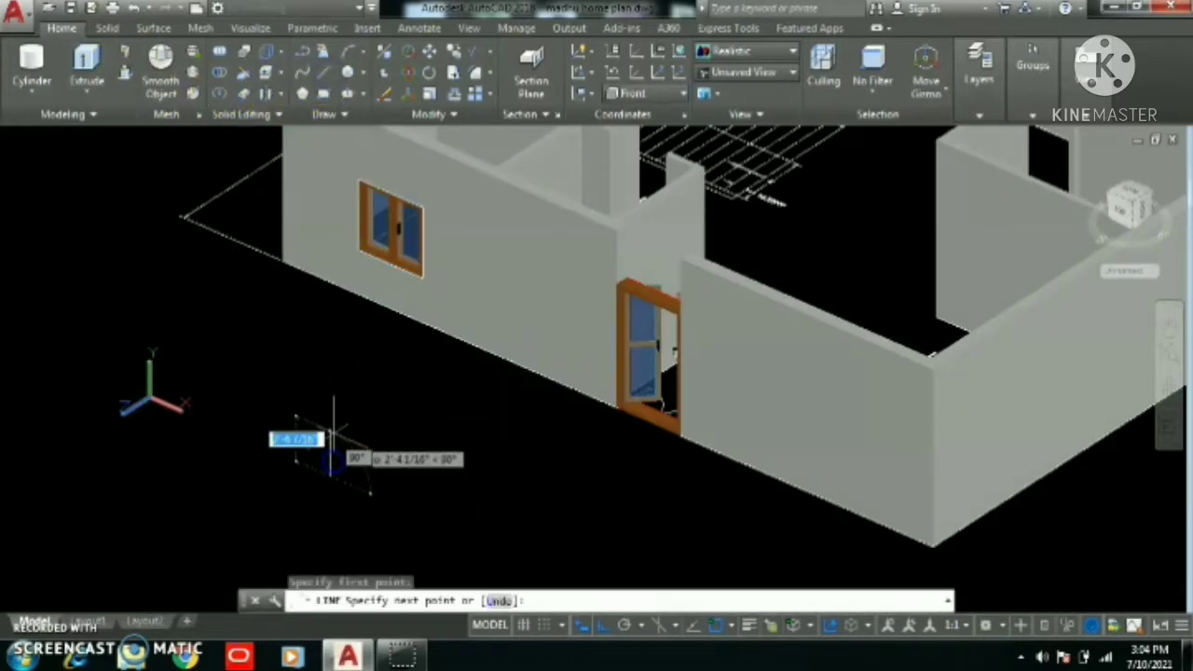
pyautogui.scroll(2, 336, 424)
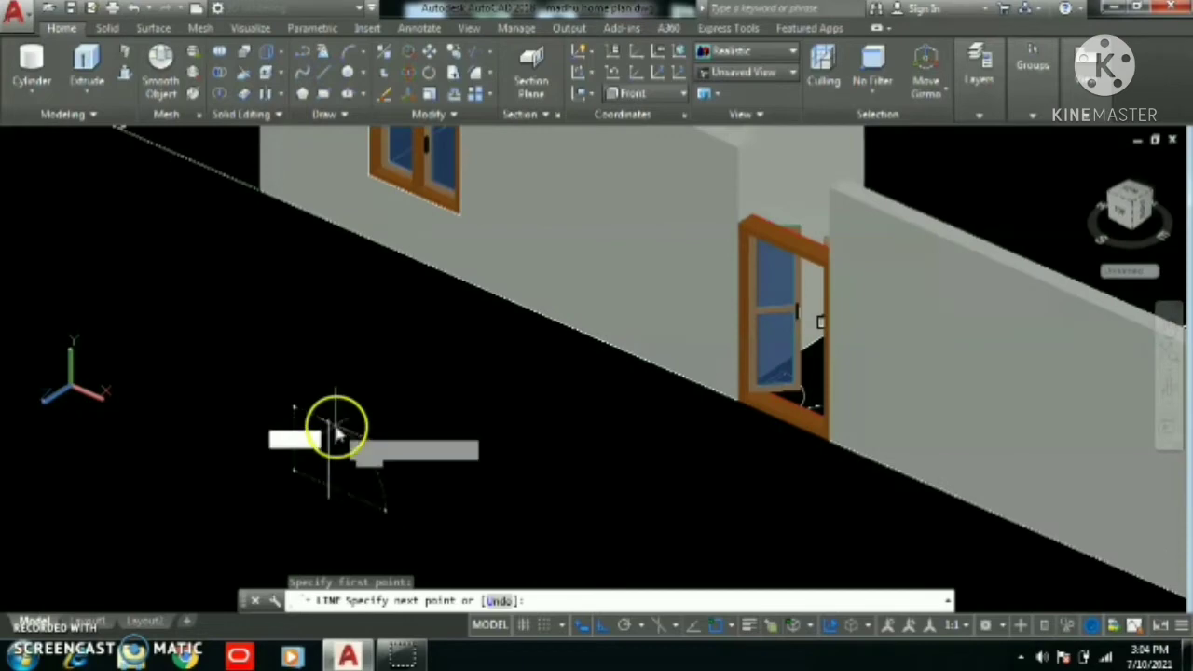
pyautogui.write('6')
pyautogui.press('Return')
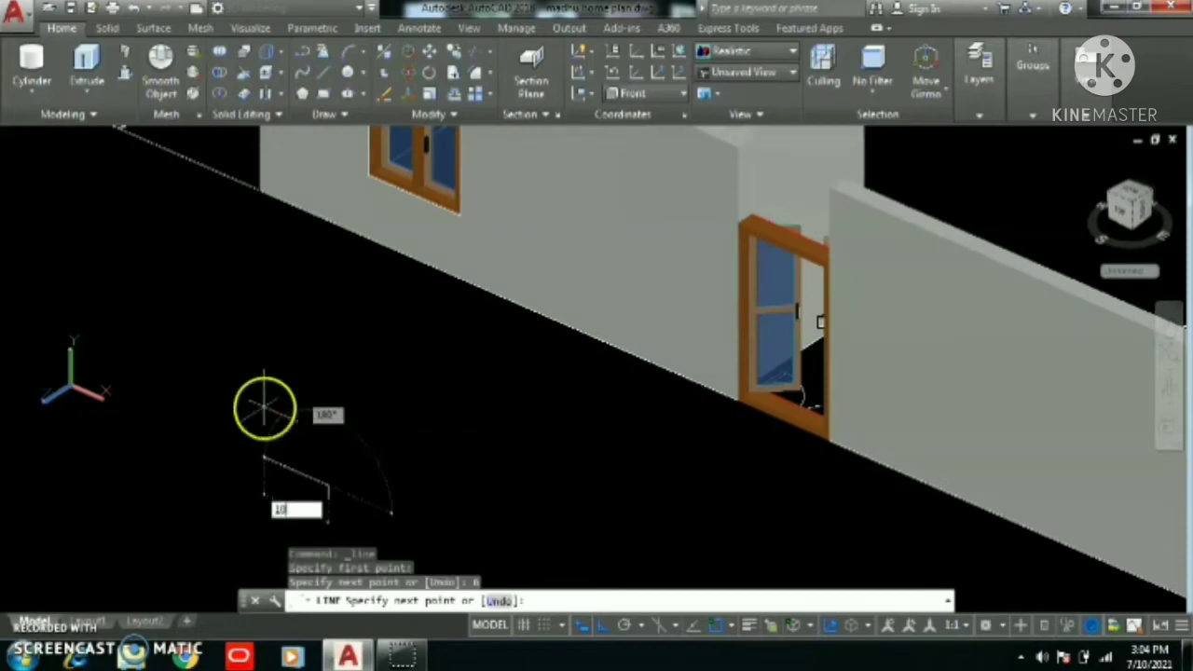
pyautogui.write('10')
pyautogui.press('Return')
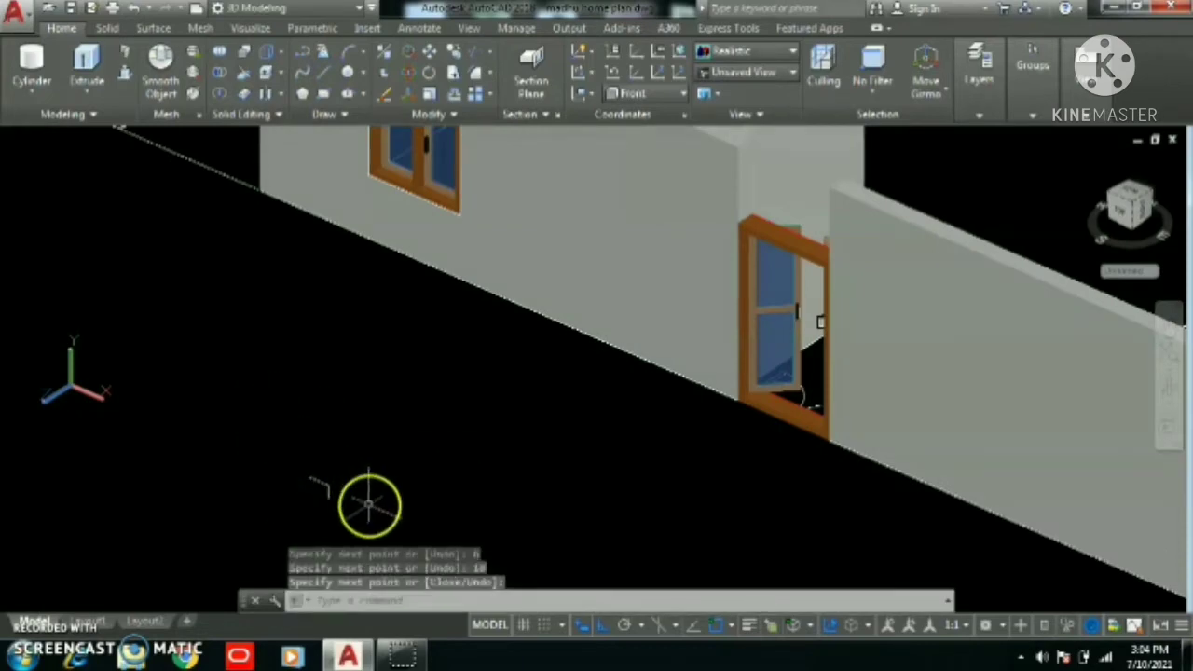
# Copy the riser and tread repeatedly from the riser's lower end, joining each copy to the previous tread to form ten ascending steps
pyautogui.scroll(2, 380, 516)
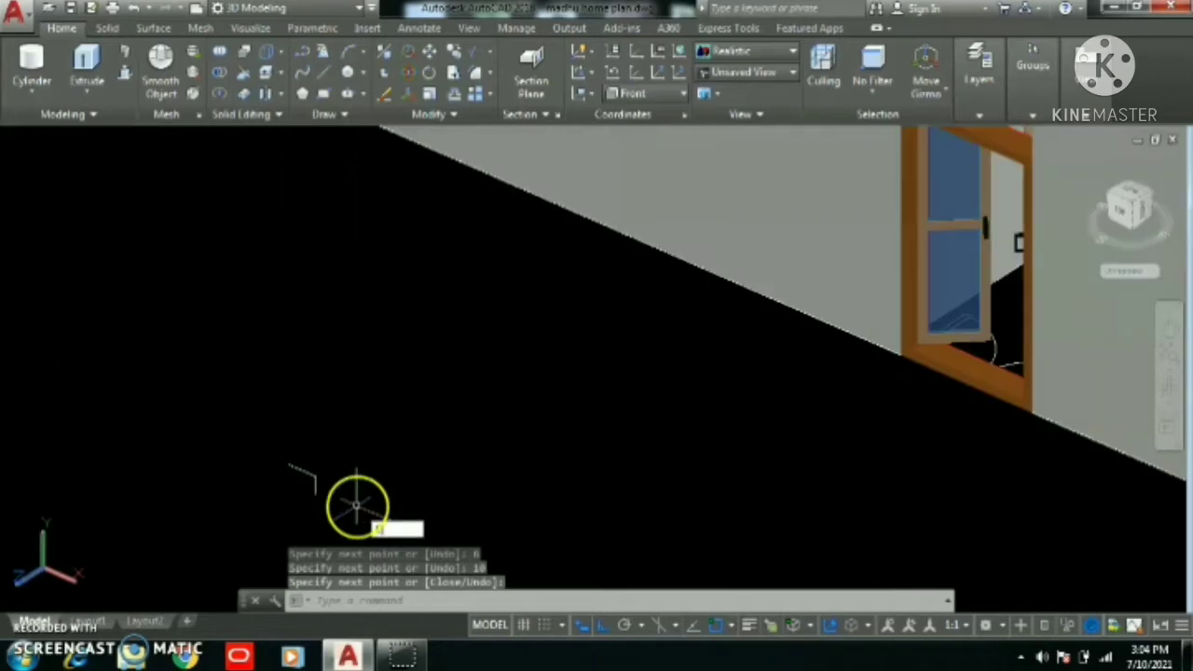
pyautogui.press('Return')
pyautogui.write('co')
pyautogui.press('Return')
pyautogui.click(320, 488)
pyautogui.click(251, 395)
pyautogui.press('Return')
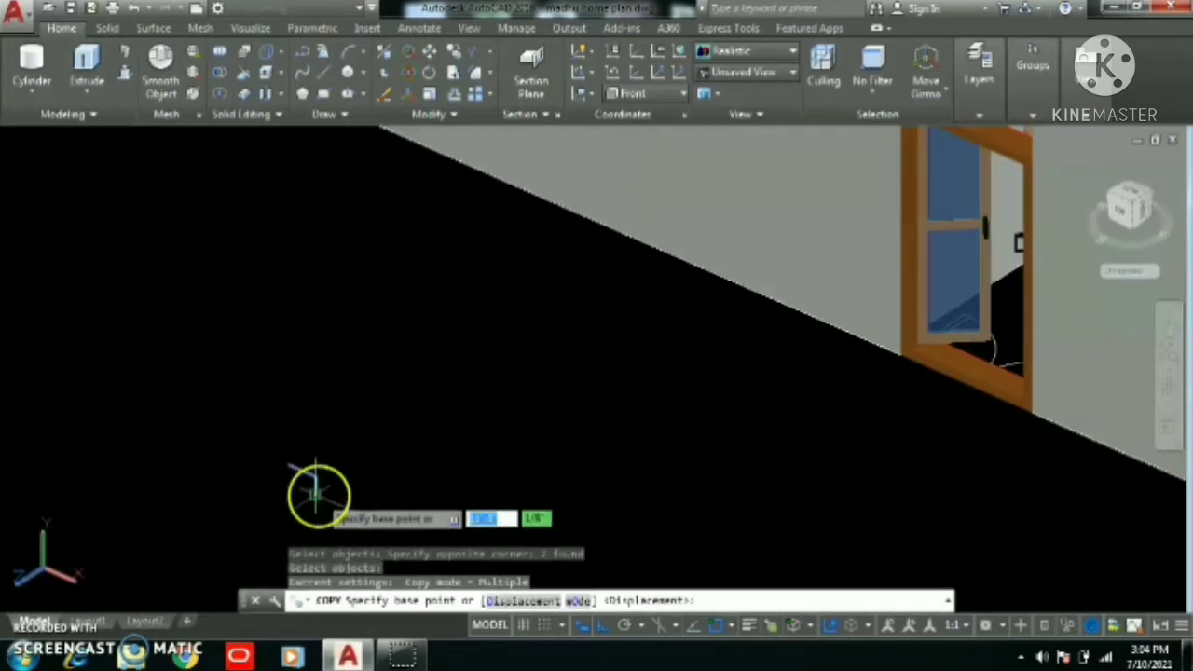
pyautogui.click(292, 470)
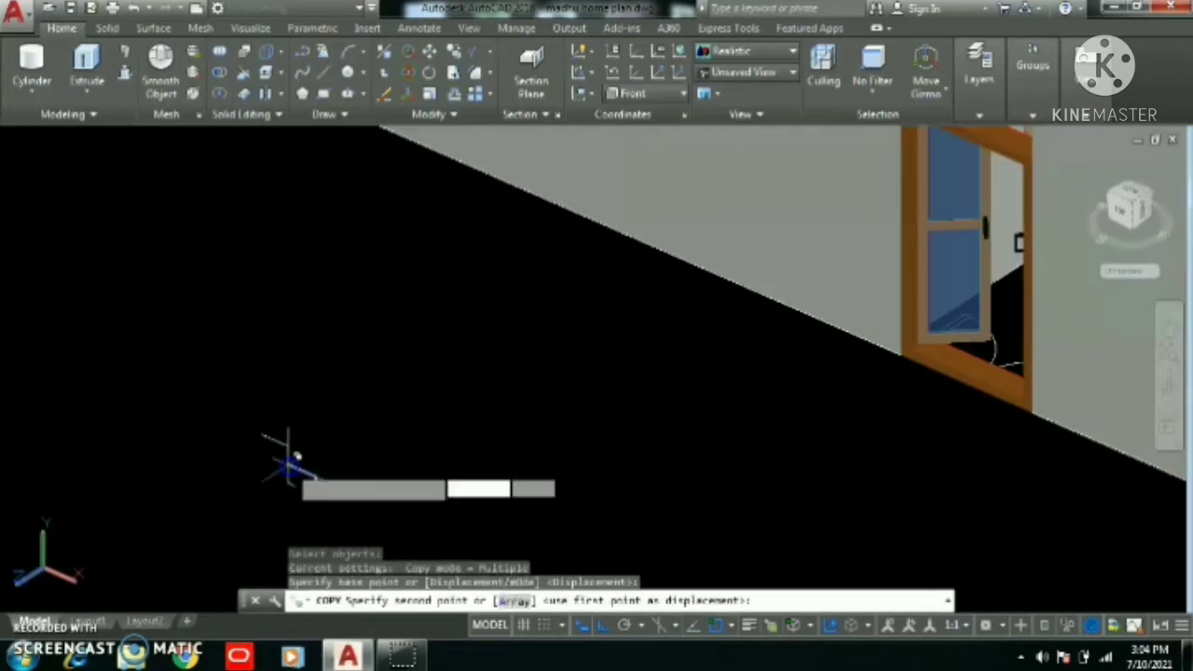
pyautogui.click(288, 466)
pyautogui.scroll(3, 278, 462)
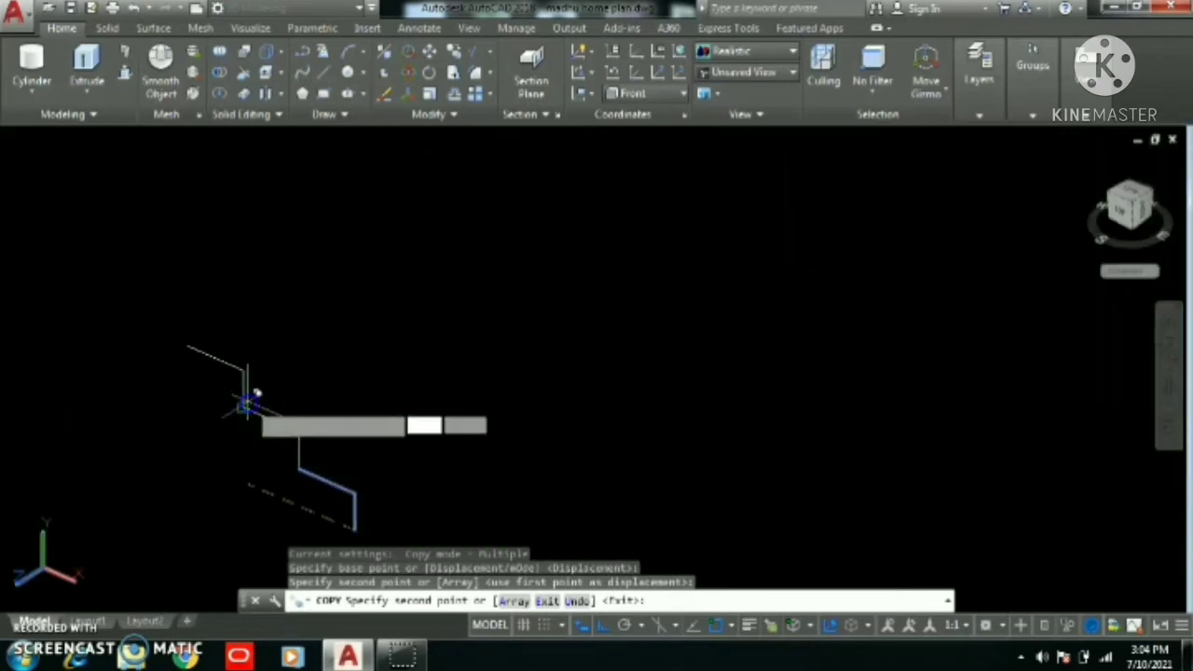
pyautogui.click(247, 403)
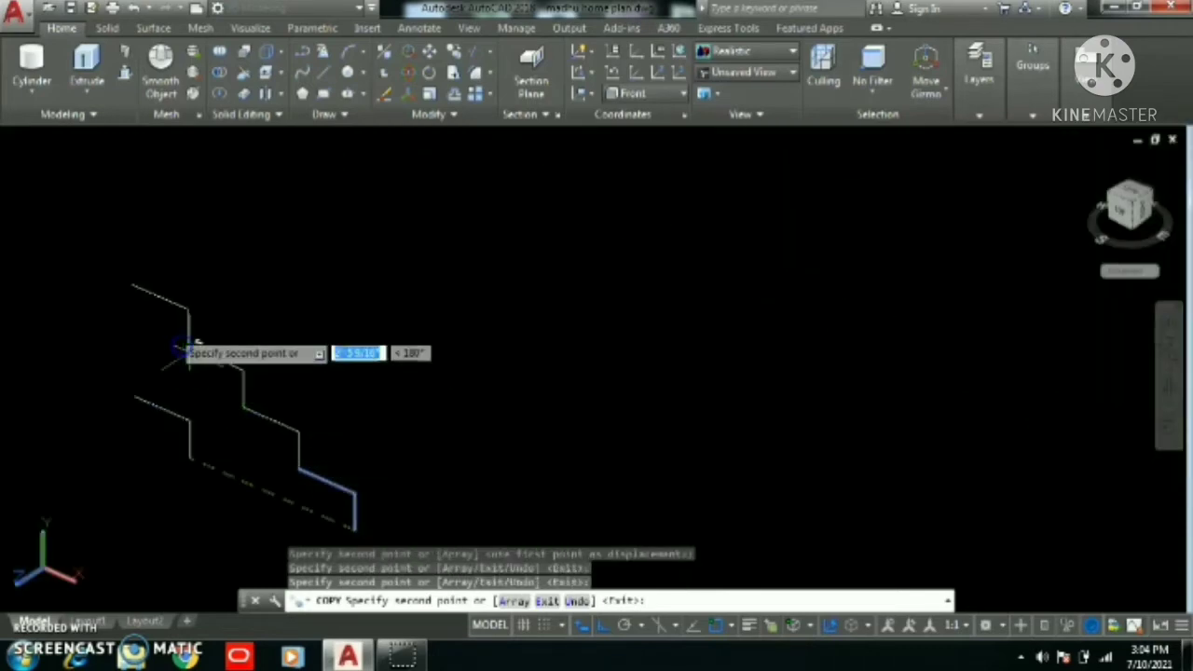
pyautogui.click(133, 280)
pyautogui.moveTo(114, 272); pyautogui.dragTo(297, 383, button='middle')
pyautogui.click(260, 338)
pyautogui.click(203, 279)
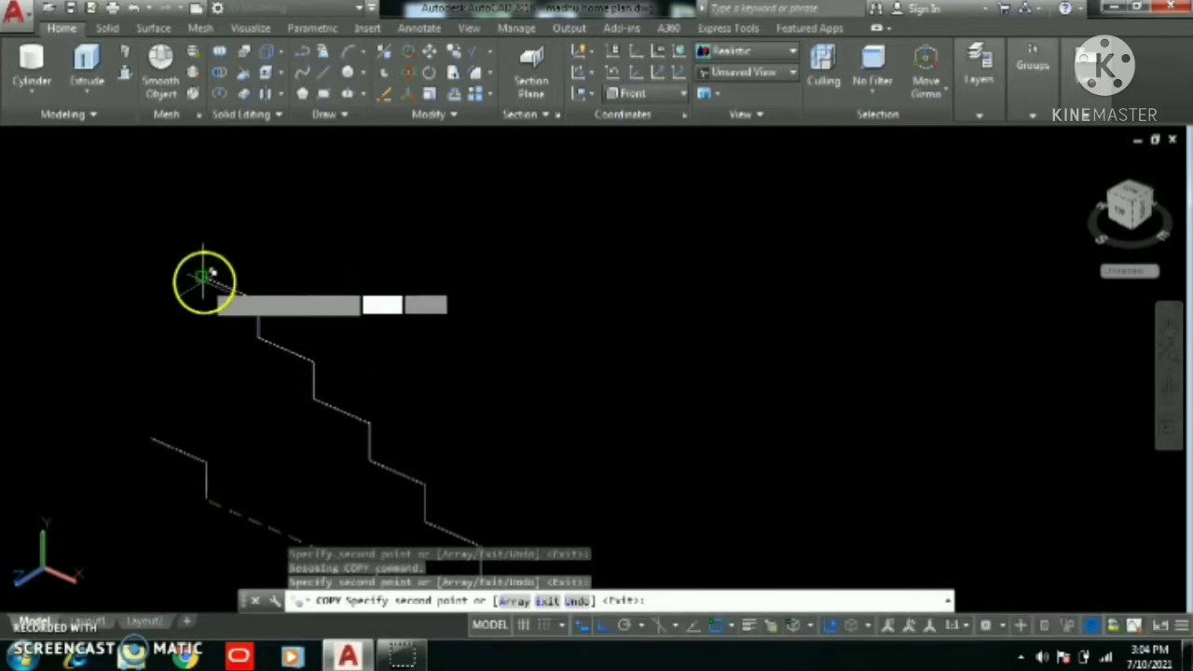
pyautogui.moveTo(203, 279)
pyautogui.mouseDown(button='middle')
pyautogui.moveTo(173, 258)
pyautogui.moveTo(232, 354)
pyautogui.moveTo(226, 325)
pyautogui.mouseUp(button='middle')
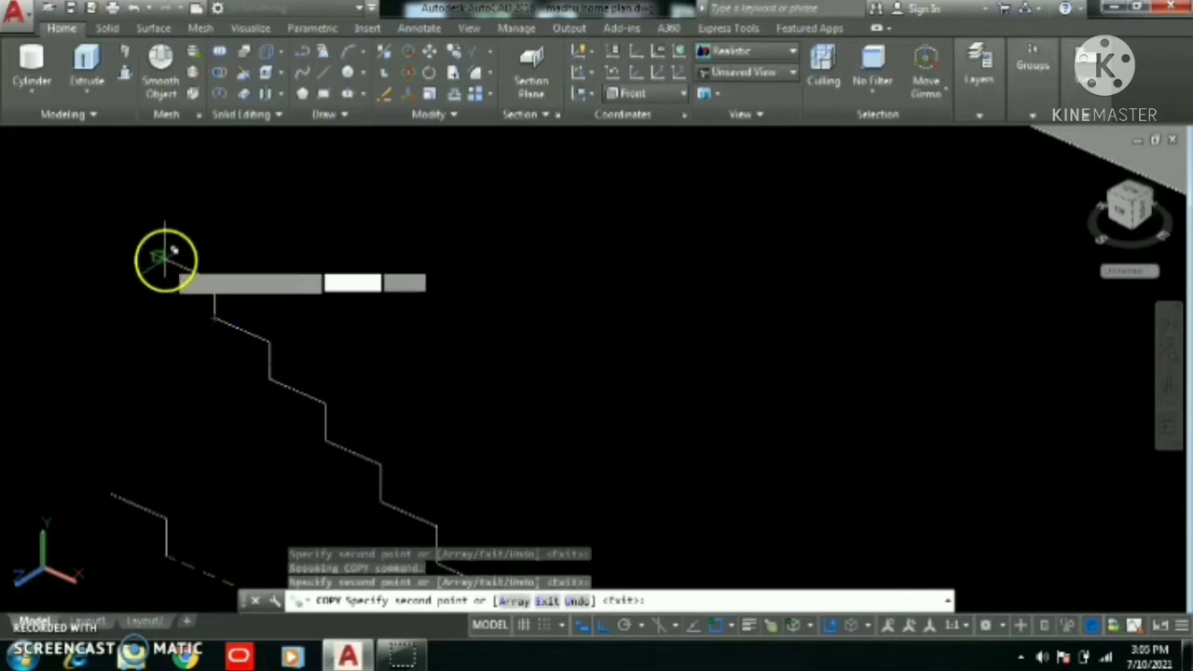
pyautogui.click(165, 259)
pyautogui.moveTo(135, 241)
pyautogui.mouseDown(button='middle')
pyautogui.moveTo(167, 307)
pyautogui.moveTo(139, 258)
pyautogui.moveTo(154, 321)
pyautogui.mouseUp(button='middle')
pyautogui.press('Escape')
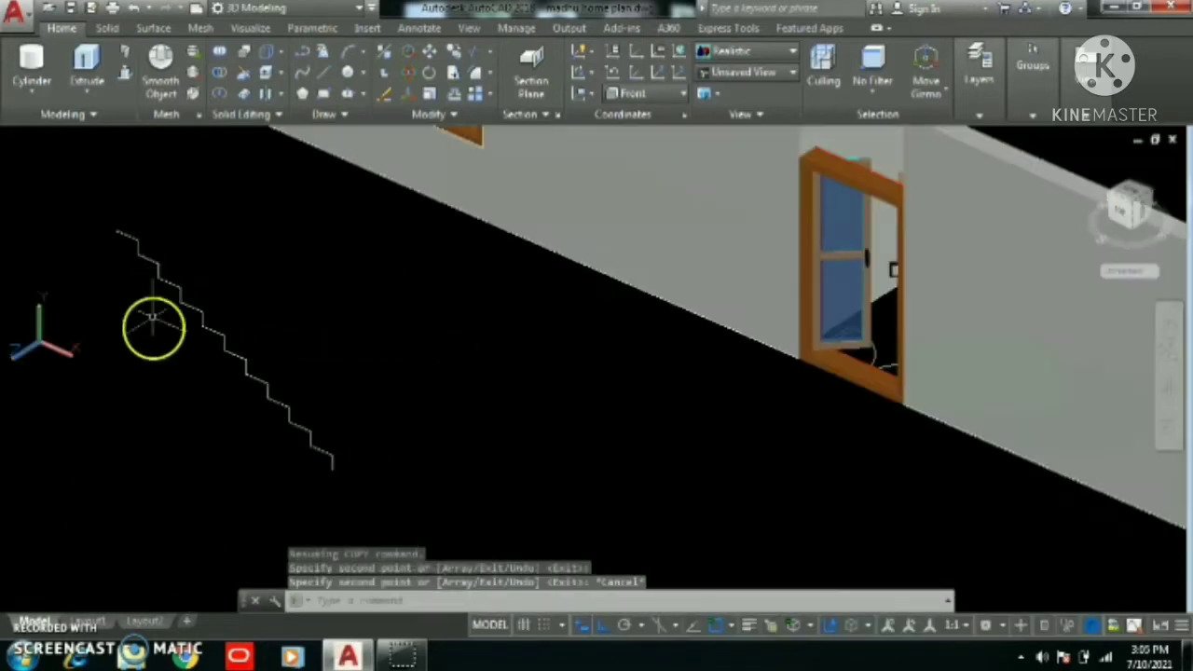
# Draw a line from the end of the top tread, 6 inches up and 4'.5 horizontally, for the last riser and landing
pyautogui.write('l')
pyautogui.press('Return')
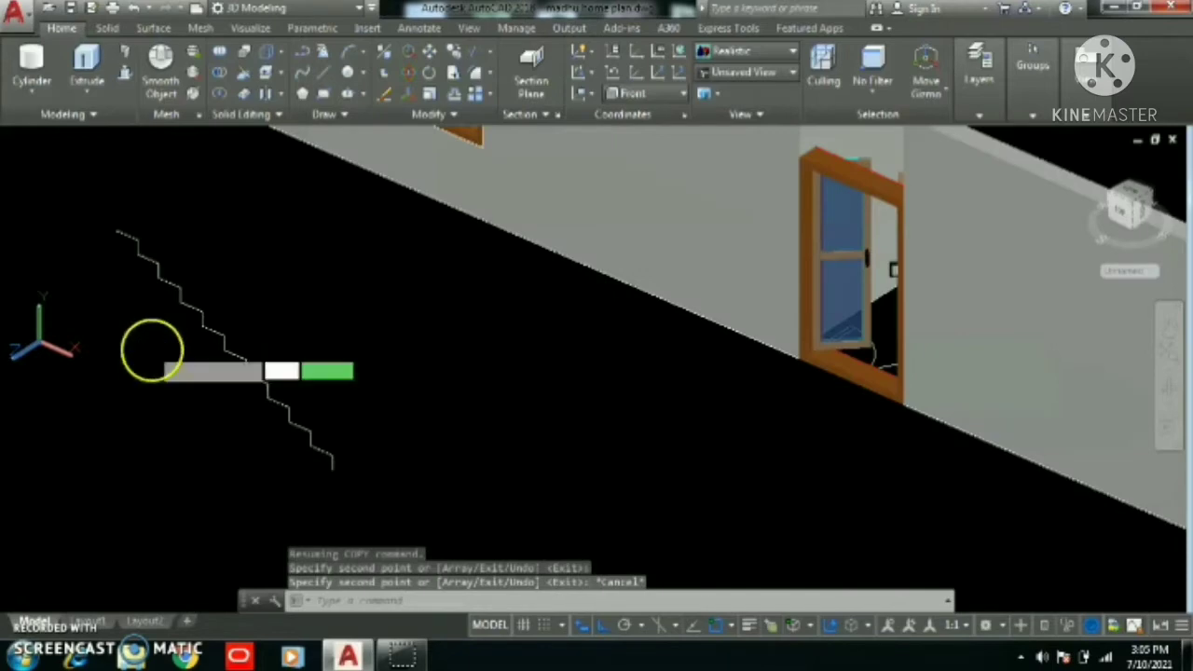
pyautogui.moveTo(131, 291); pyautogui.dragTo(173, 369, button='middle')
pyautogui.scroll(3, 167, 305)
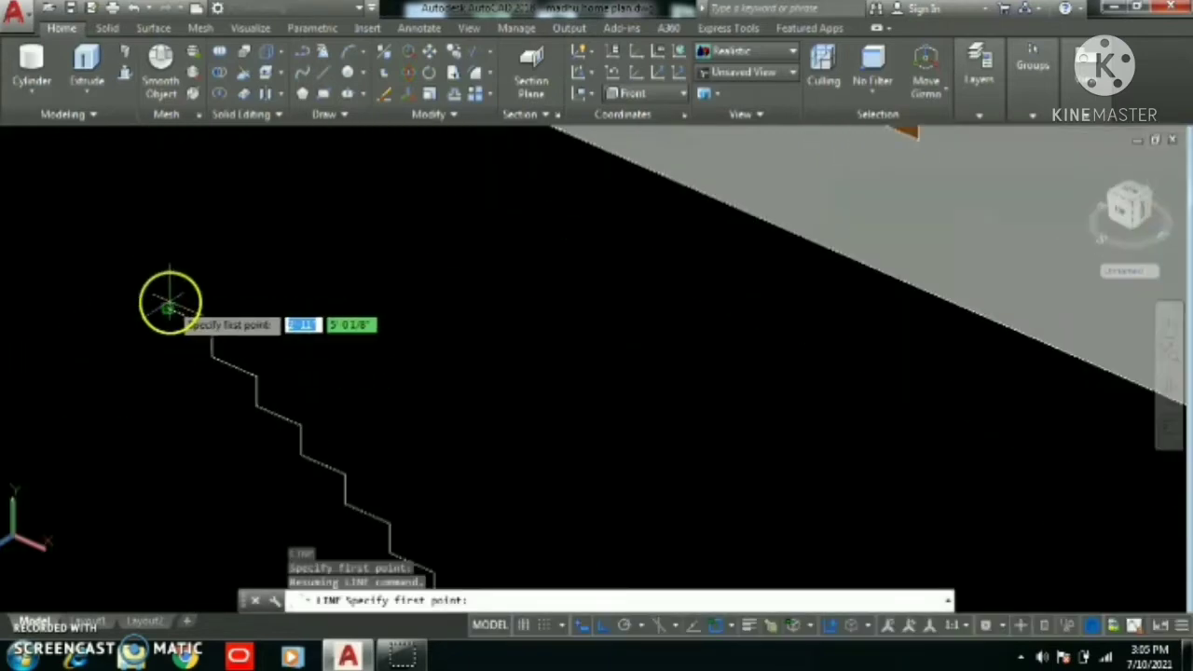
pyautogui.click(169, 307)
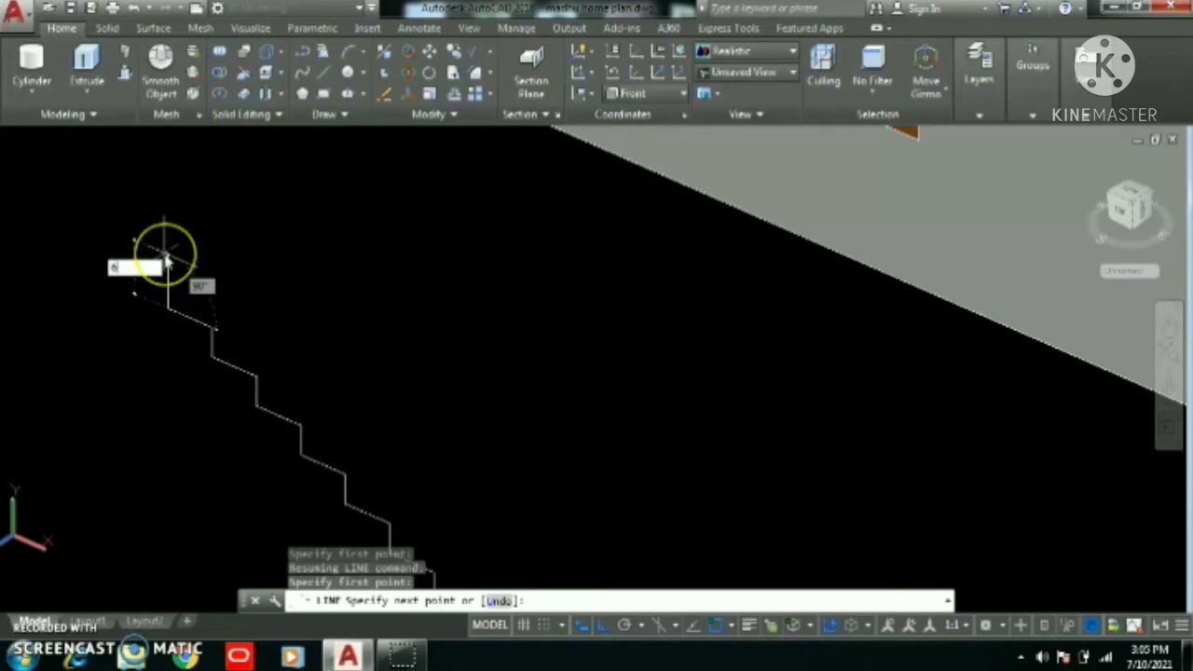
pyautogui.moveTo(37, 213); pyautogui.dragTo(194, 312, button='middle')
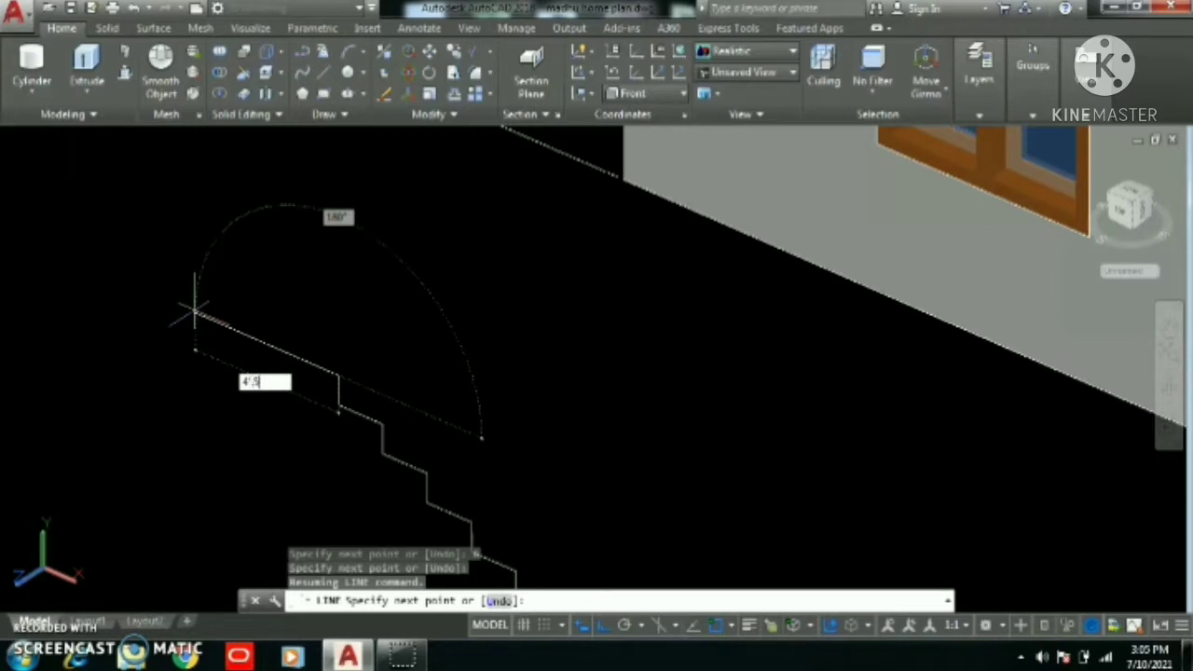
pyautogui.press('Return')
pyautogui.press('Return')
# Offset the landing line 6 inches downward to give the landing its thickness
pyautogui.keyDown('shift'); pyautogui.moveTo(193, 310); pyautogui.dragTo(230, 312, button='middle'); pyautogui.keyUp('shift')
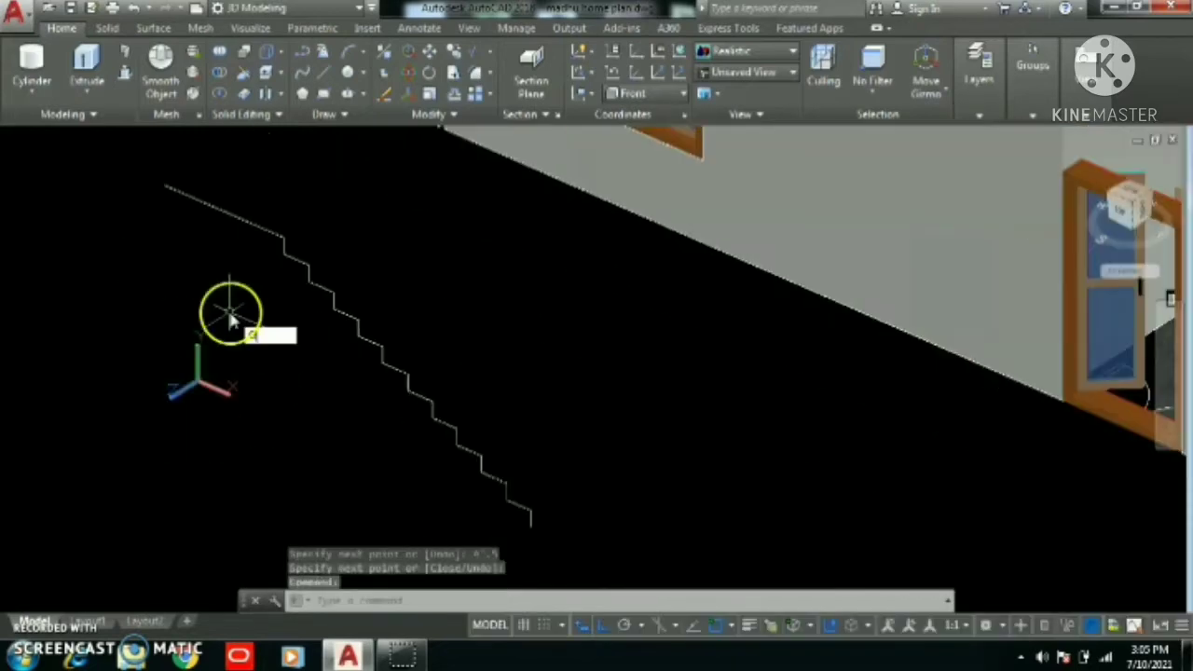
pyautogui.write('o')
pyautogui.press('Return')
pyautogui.press('Return')
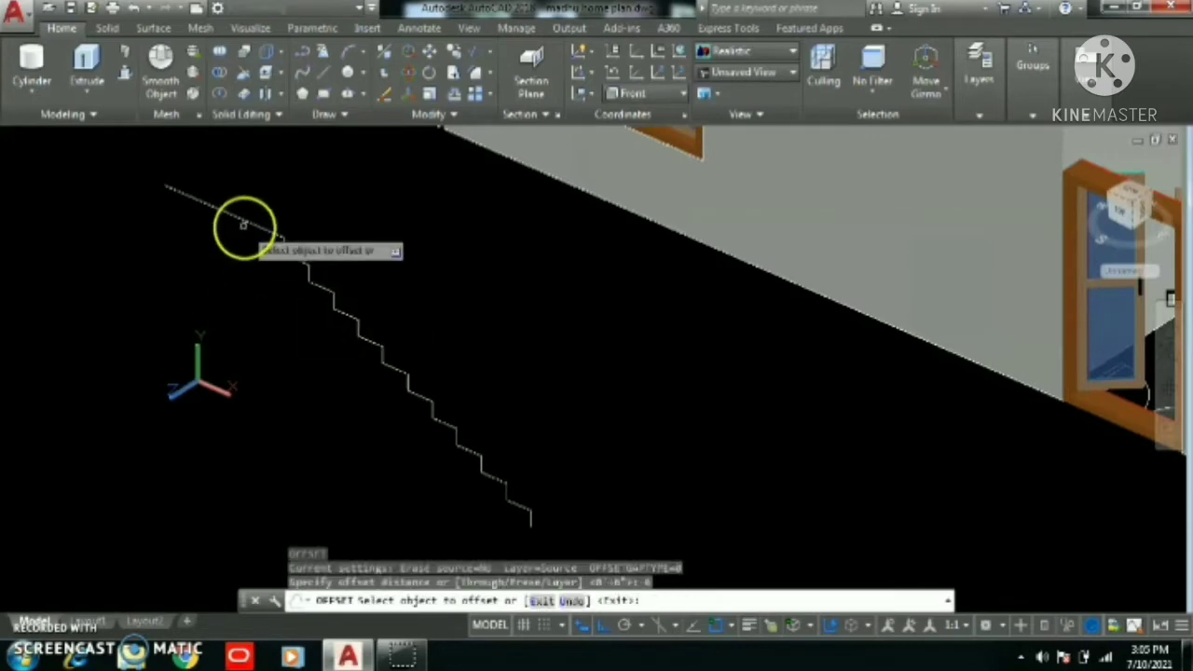
pyautogui.click(252, 224)
pyautogui.click(228, 308)
pyautogui.press('Escape')
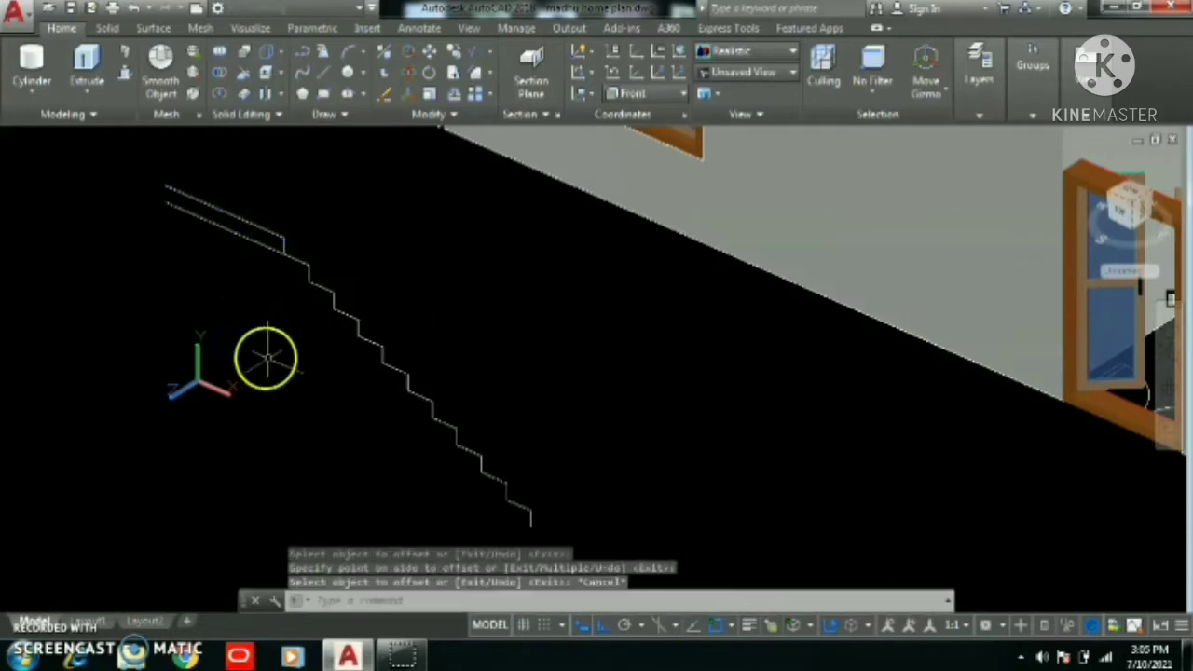
# Draw a diagonal line along the underside of the steps, from the lowest inner corner to the uppermost riser's base
pyautogui.write('l')
pyautogui.press('Return')
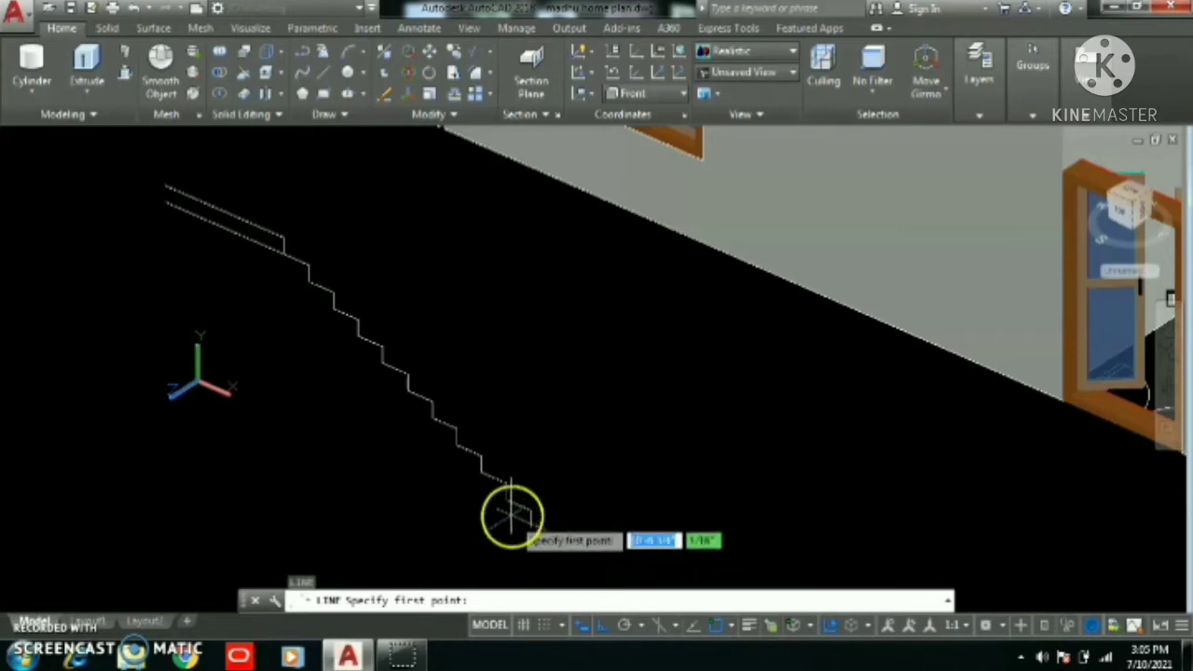
pyautogui.click(509, 504)
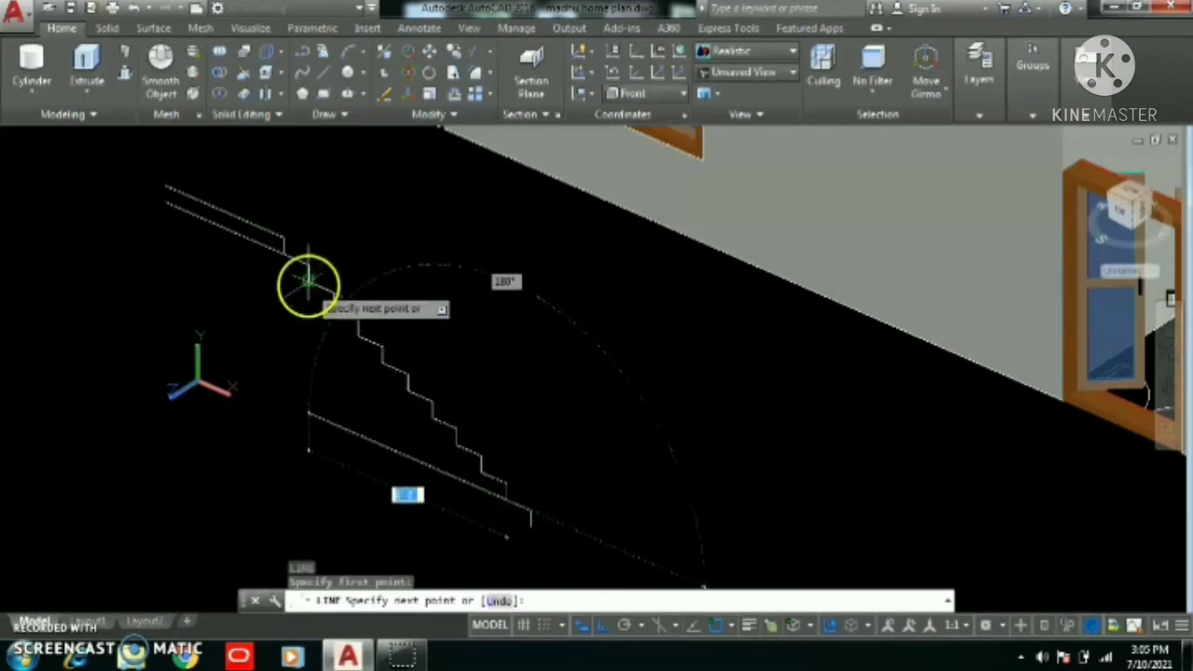
pyautogui.click(308, 279)
pyautogui.press('Return')
# Offset the diagonal line 6 inches below the steps and delete the original diagonal
pyautogui.scroll(1, 349, 384)
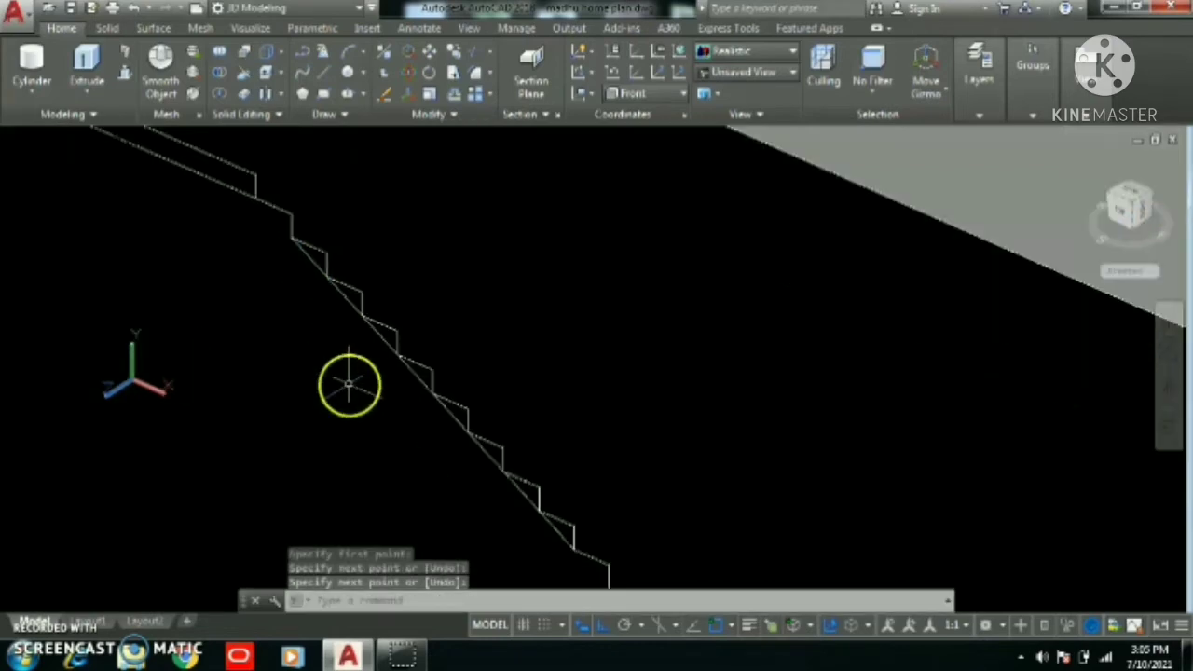
pyautogui.write('o')
pyautogui.press('Return')
pyautogui.press('Return')
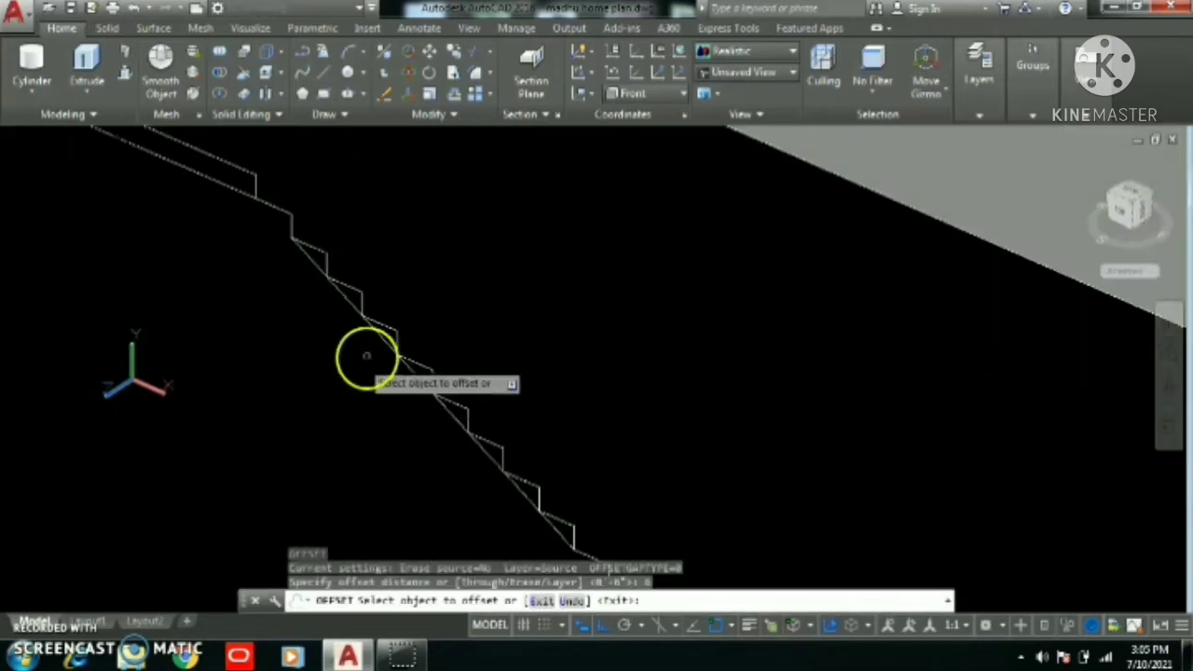
pyautogui.click(386, 340)
pyautogui.click(327, 364)
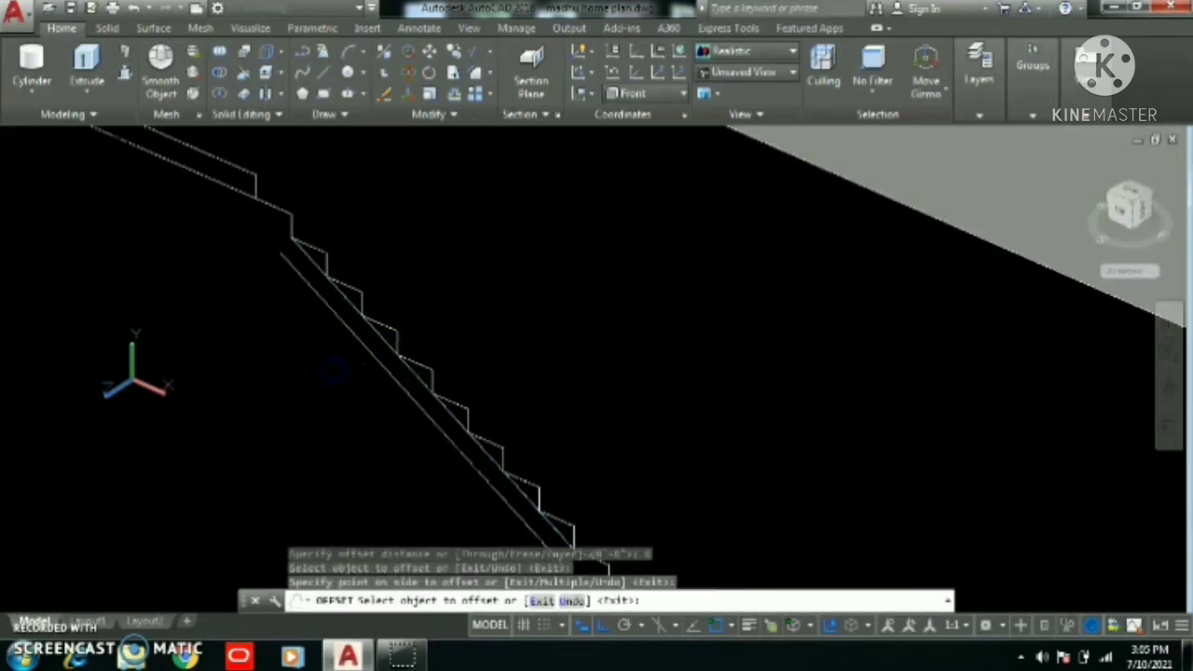
pyautogui.press('Escape')
pyautogui.click(375, 332)
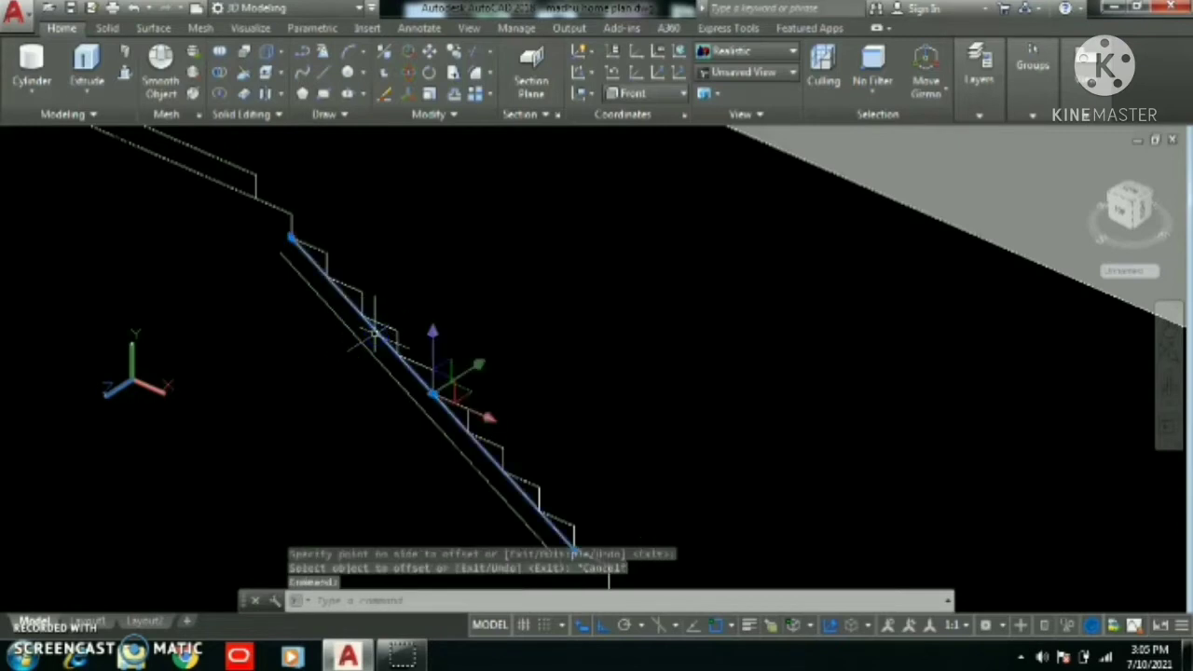
pyautogui.press('Delete')
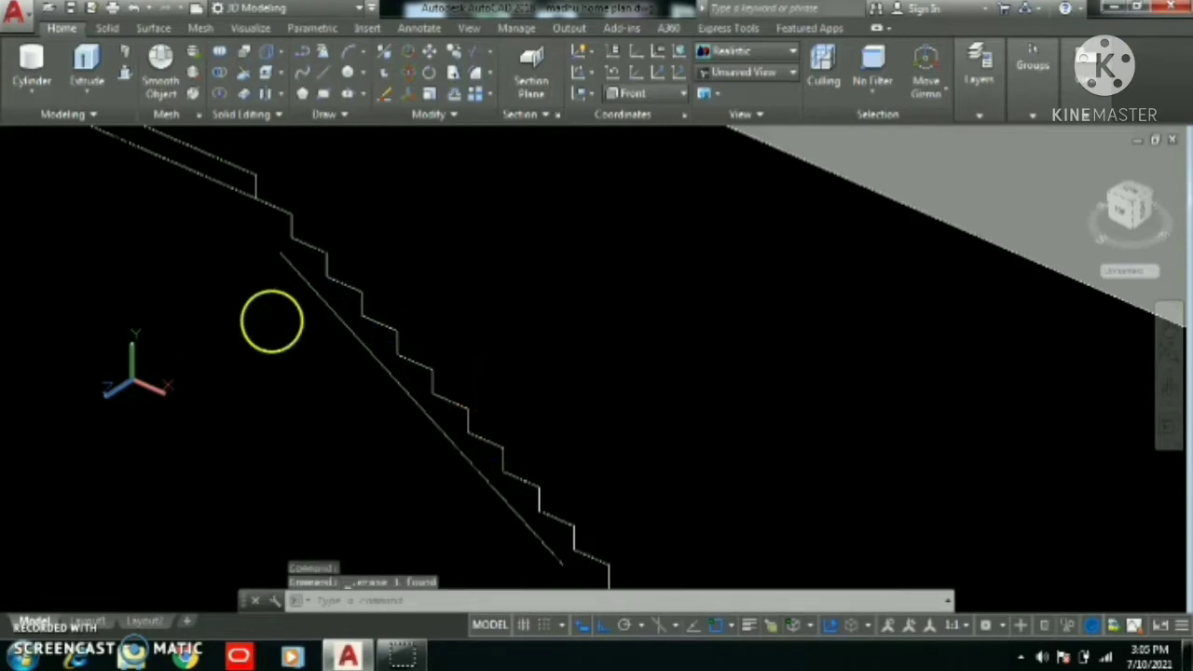
# Extend the upper end of the offset diagonal to the underside line of the landing
pyautogui.write('ex')
pyautogui.press('Return')
pyautogui.press('Return')
pyautogui.click(301, 277)
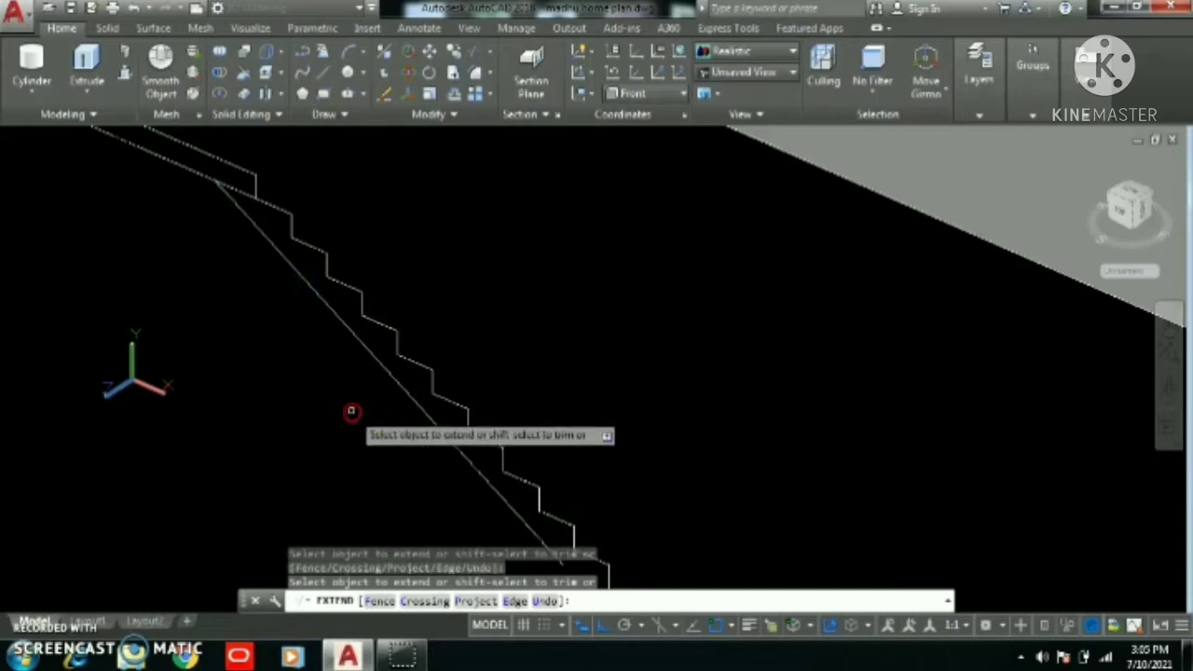
pyautogui.moveTo(351, 411); pyautogui.dragTo(303, 279, button='middle')
pyautogui.scroll(-2, 324, 385)
pyautogui.press('Escape')
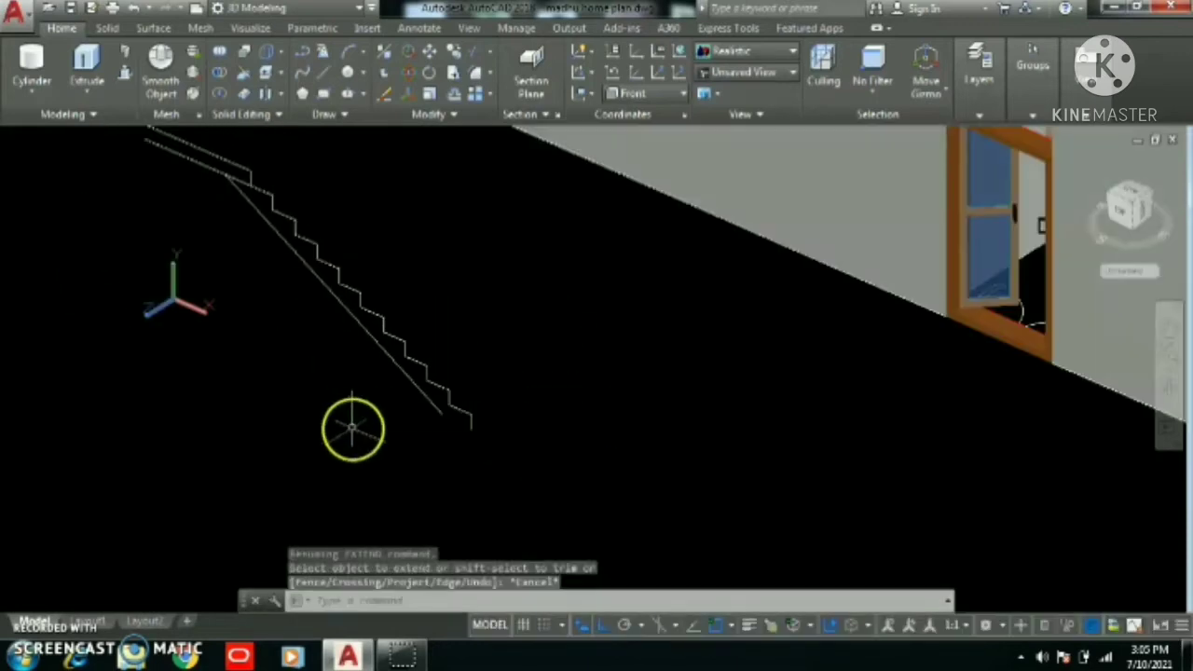
# Draw a line from the foot of the lowest riser, parallel to the treads, past the lower end of the underside diagonal
pyautogui.write('l')
pyautogui.press('Return')
pyautogui.scroll(3, 463, 419)
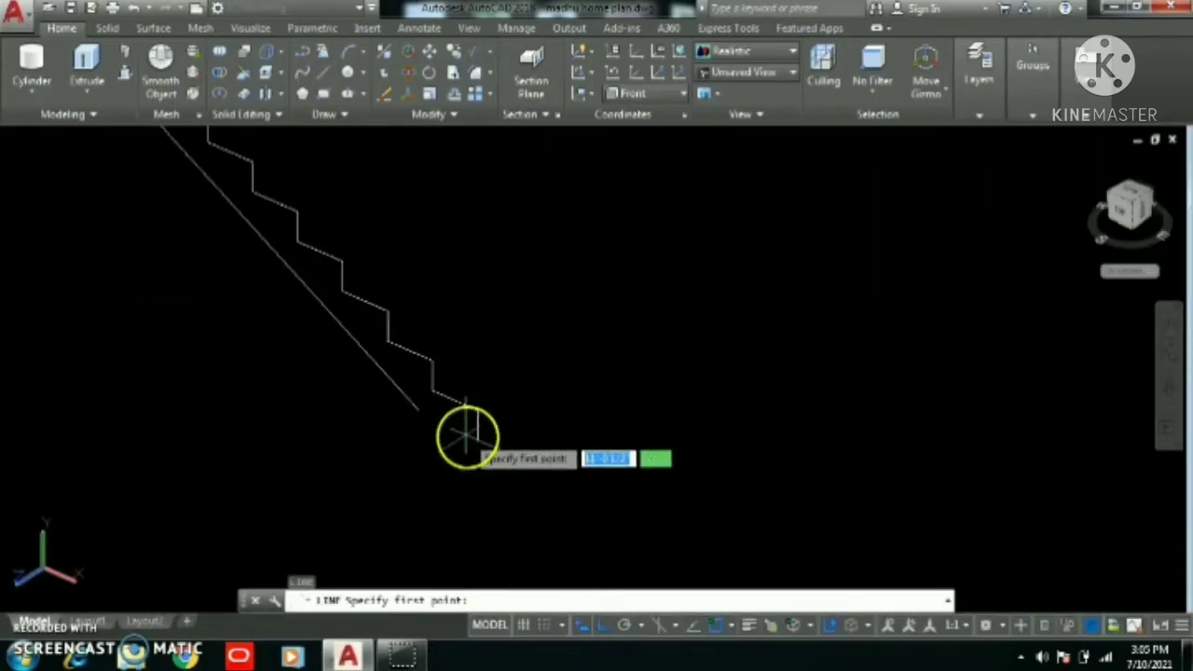
pyautogui.click(478, 440)
pyautogui.click(320, 373)
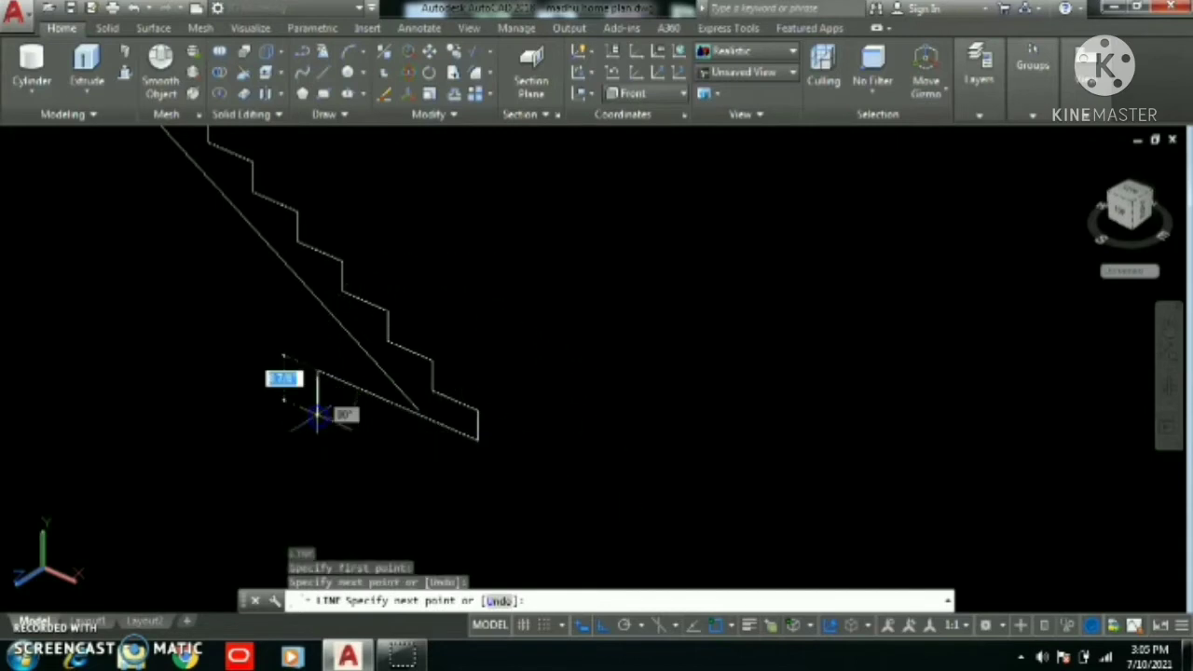
pyautogui.press('Return')
# Extend the lower end of the underside diagonal to the new base line
pyautogui.scroll(1, 399, 431)
pyautogui.scroll(1, 398, 430)
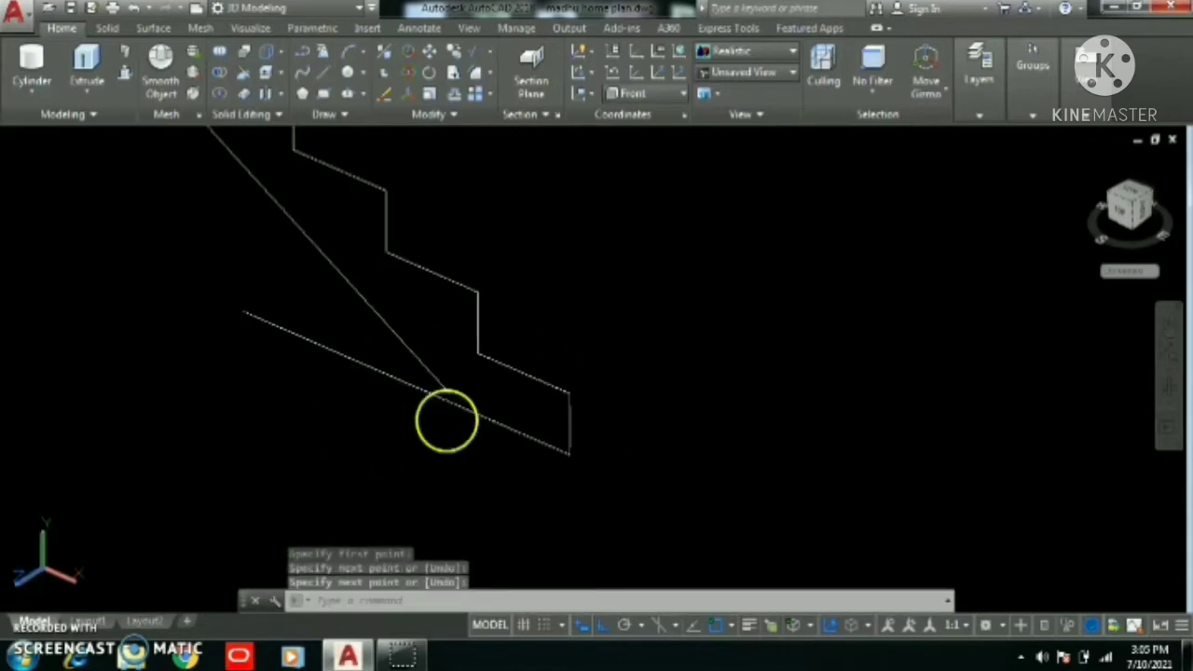
pyautogui.write('ex')
pyautogui.press('Return')
pyautogui.press('Return')
pyautogui.click(445, 395)
pyautogui.press('Escape')
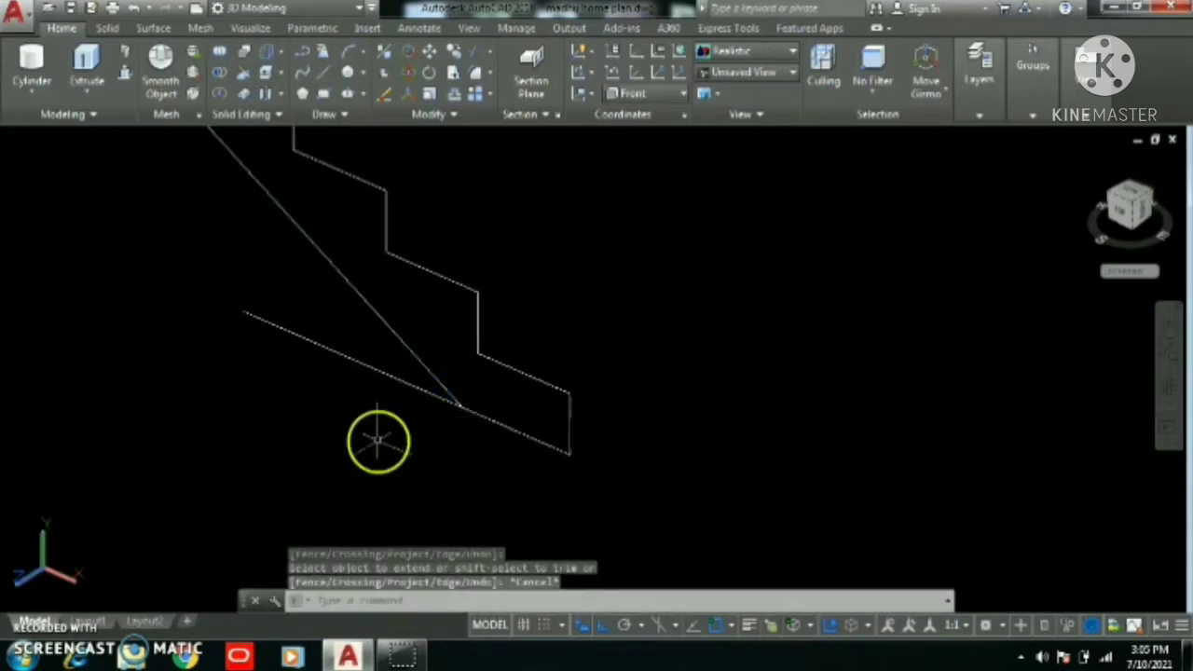
# Trim the part of the base line that projects beyond the underside diagonal
pyautogui.press('Return')
pyautogui.press('Return')
pyautogui.click(366, 389)
pyautogui.click(336, 347)
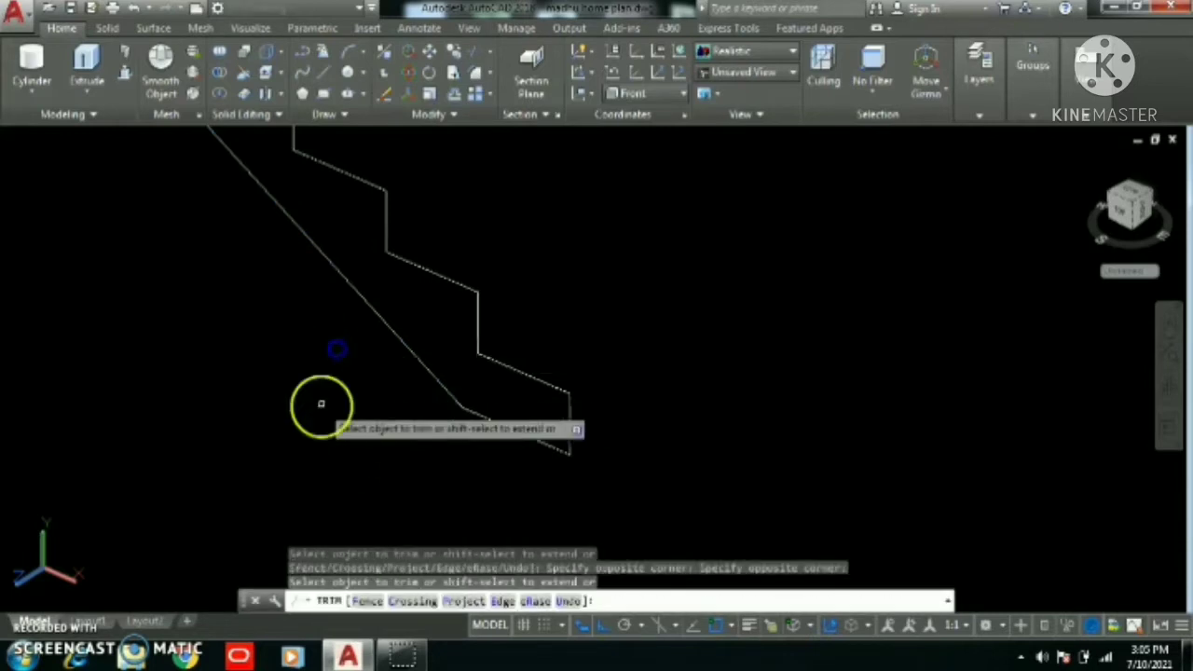
pyautogui.scroll(-3, 318, 422)
pyautogui.press('Escape')
# Trim the landing's underside line between the underside diagonal and the uppermost riser
pyautogui.moveTo(222, 335); pyautogui.dragTo(399, 493, button='middle')
pyautogui.scroll(-2, 362, 464)
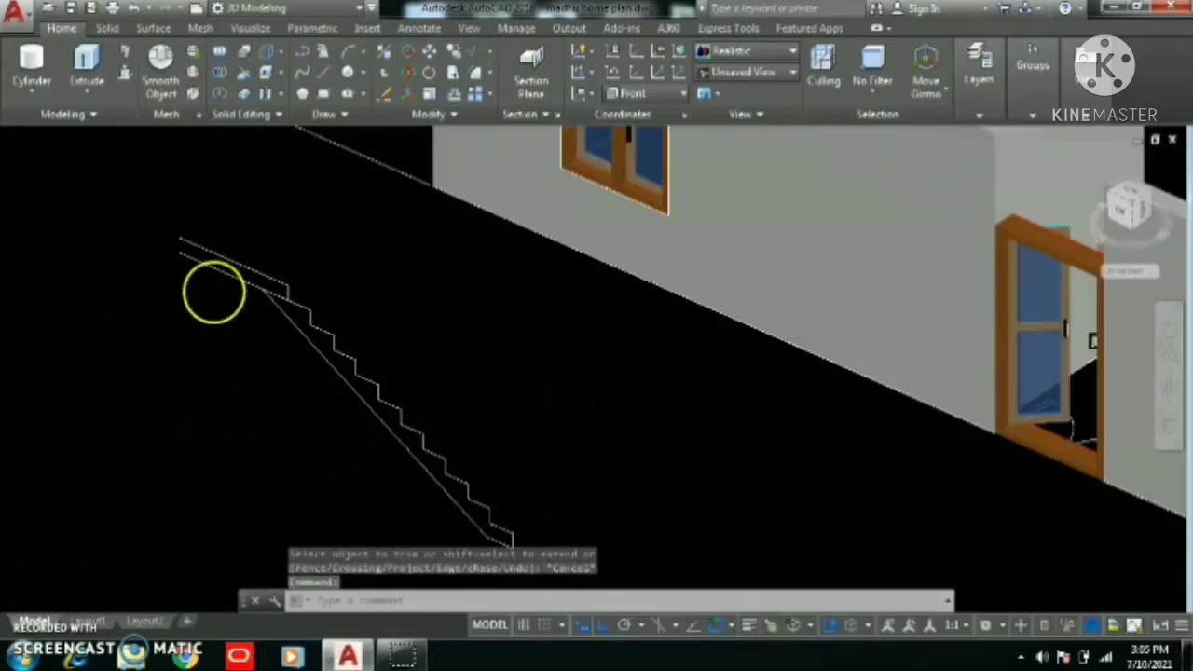
pyautogui.scroll(3, 219, 294)
pyautogui.scroll(2, 221, 293)
pyautogui.moveTo(242, 305); pyautogui.dragTo(268, 374, button='middle')
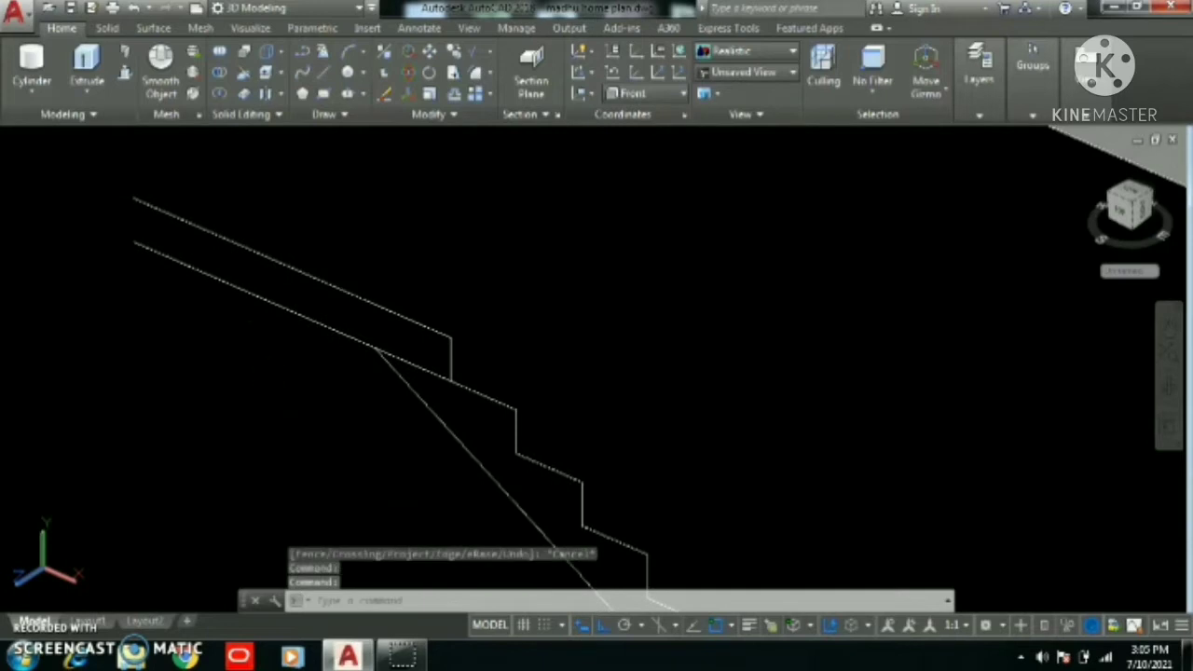
pyautogui.write('TR')
pyautogui.press('Return')
pyautogui.press('Return')
pyautogui.click(405, 360)
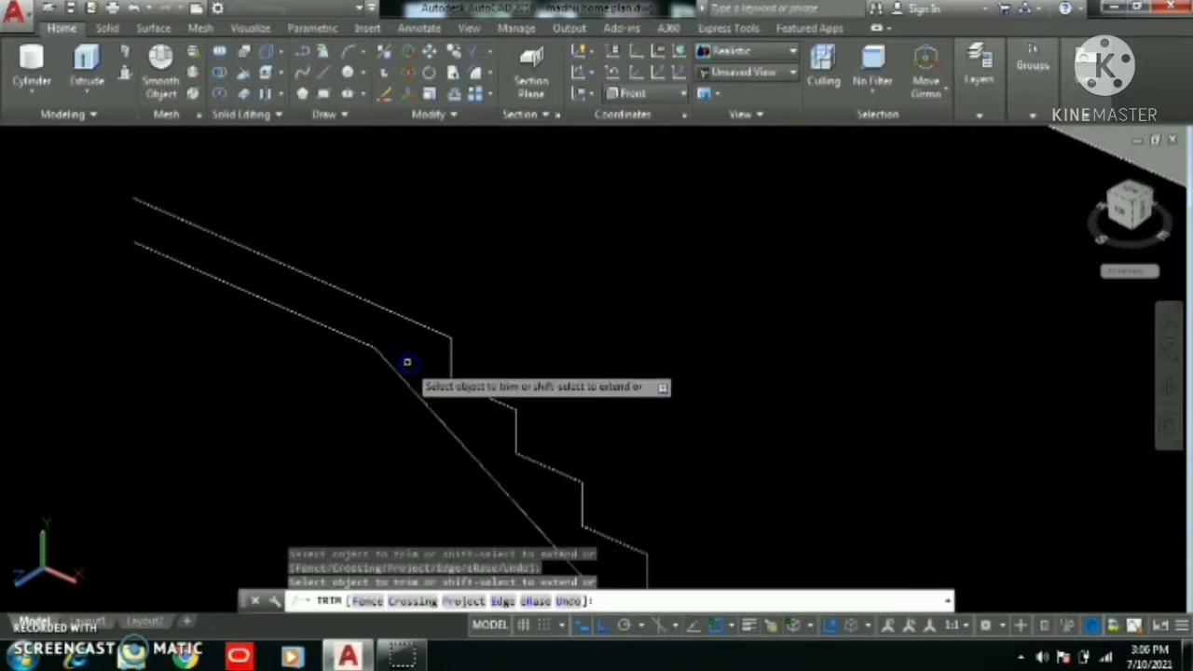
pyautogui.press('Escape')
# Close the outer end of the landing with a line between its upper and underside lines
pyautogui.write('l')
pyautogui.press('Return')
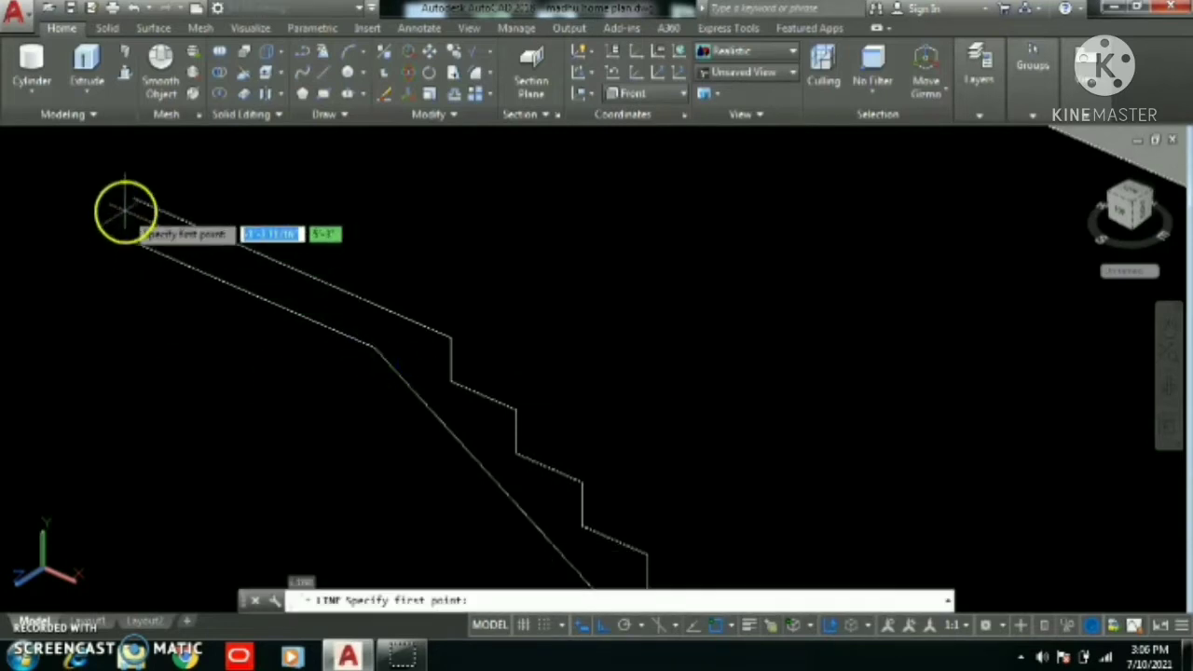
pyautogui.click(134, 199)
pyautogui.click(137, 245)
pyautogui.press('Return')
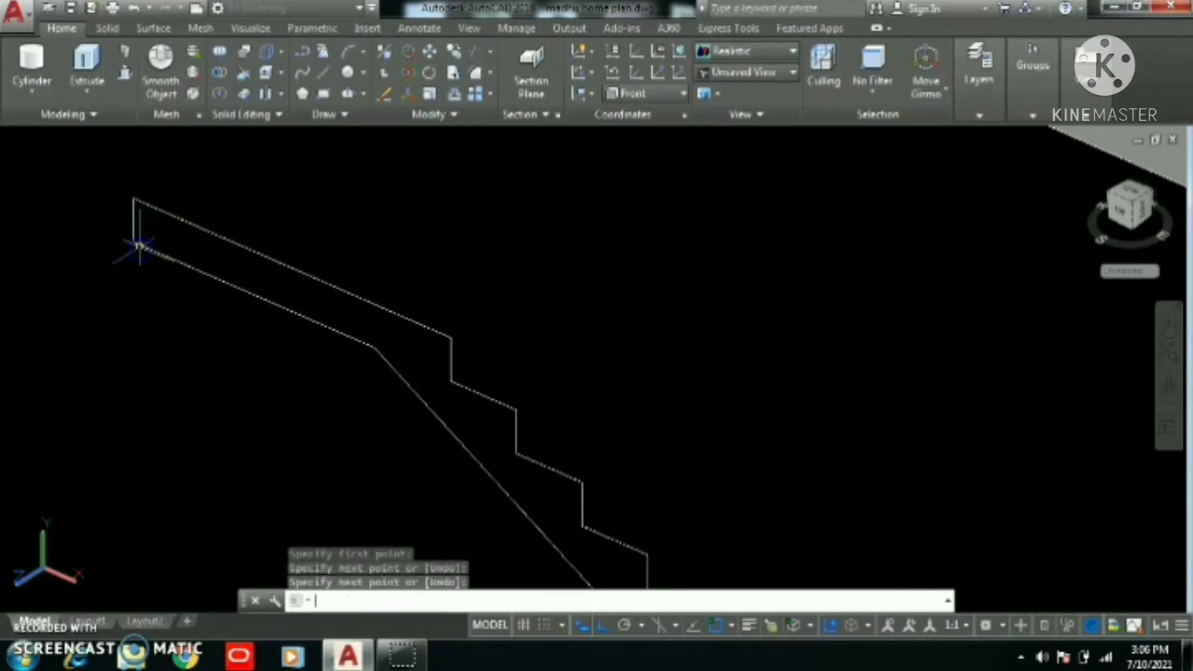
# Join all the lines of the staircase side profile into a single closed polyline
pyautogui.scroll(-3, 133, 248)
pyautogui.scroll(-3, 218, 338)
pyautogui.scroll(2, 326, 490)
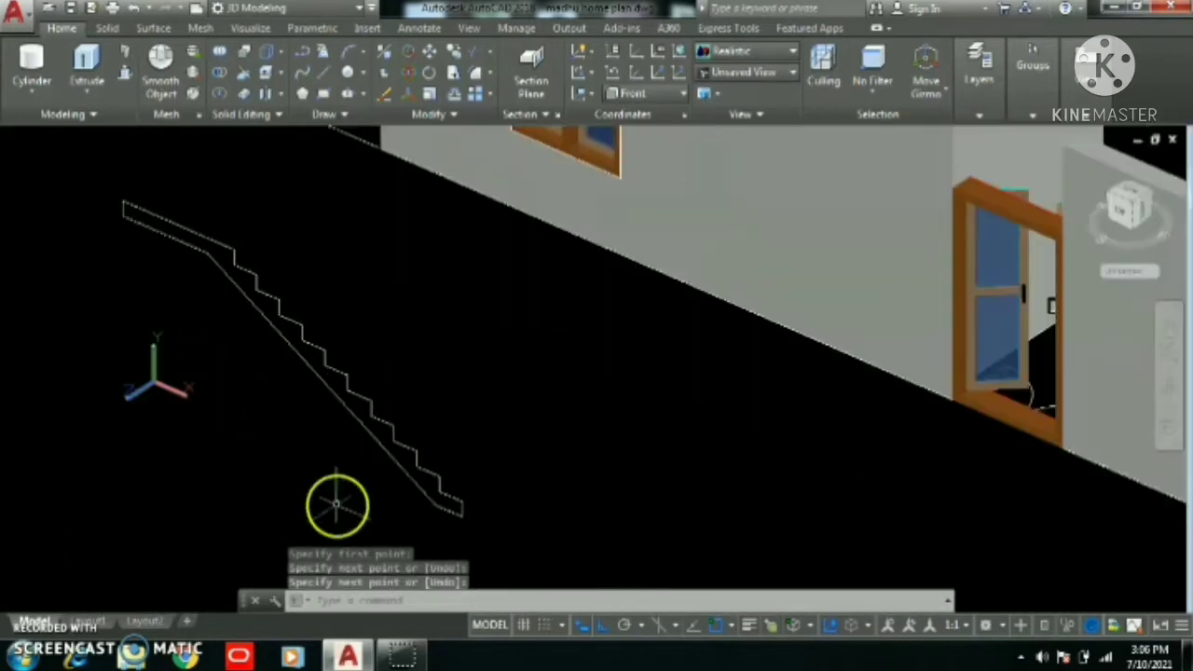
pyautogui.write('j')
pyautogui.press('Return')
pyautogui.click(500, 528)
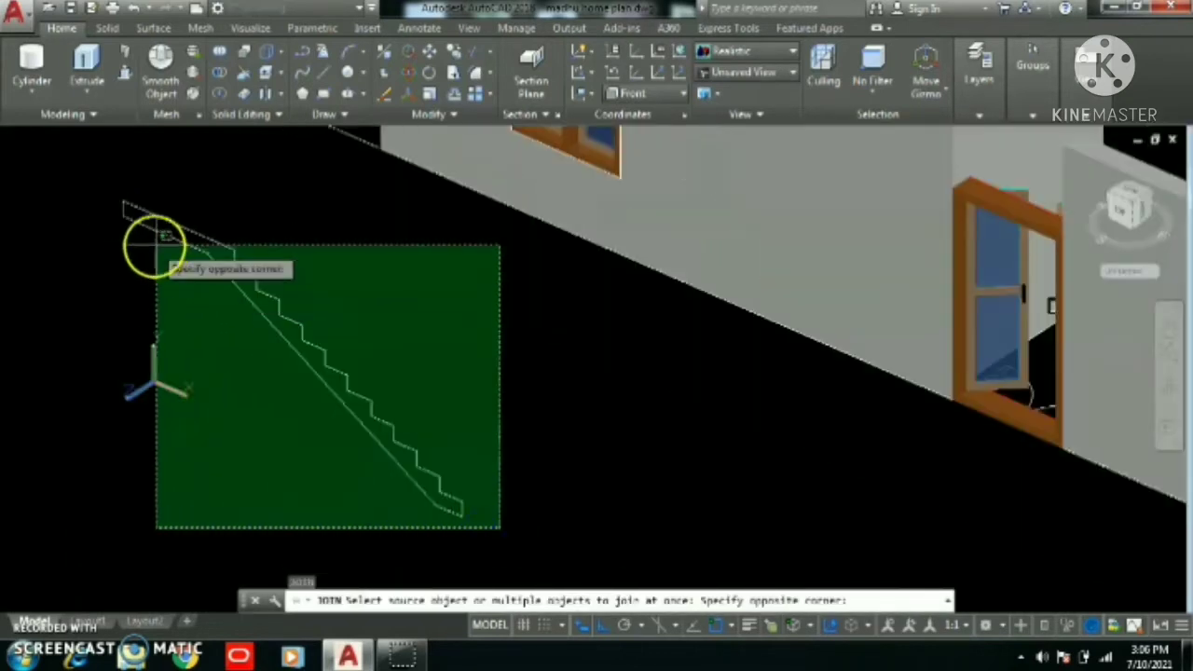
pyautogui.click(157, 242)
pyautogui.click(200, 269)
pyautogui.click(77, 159)
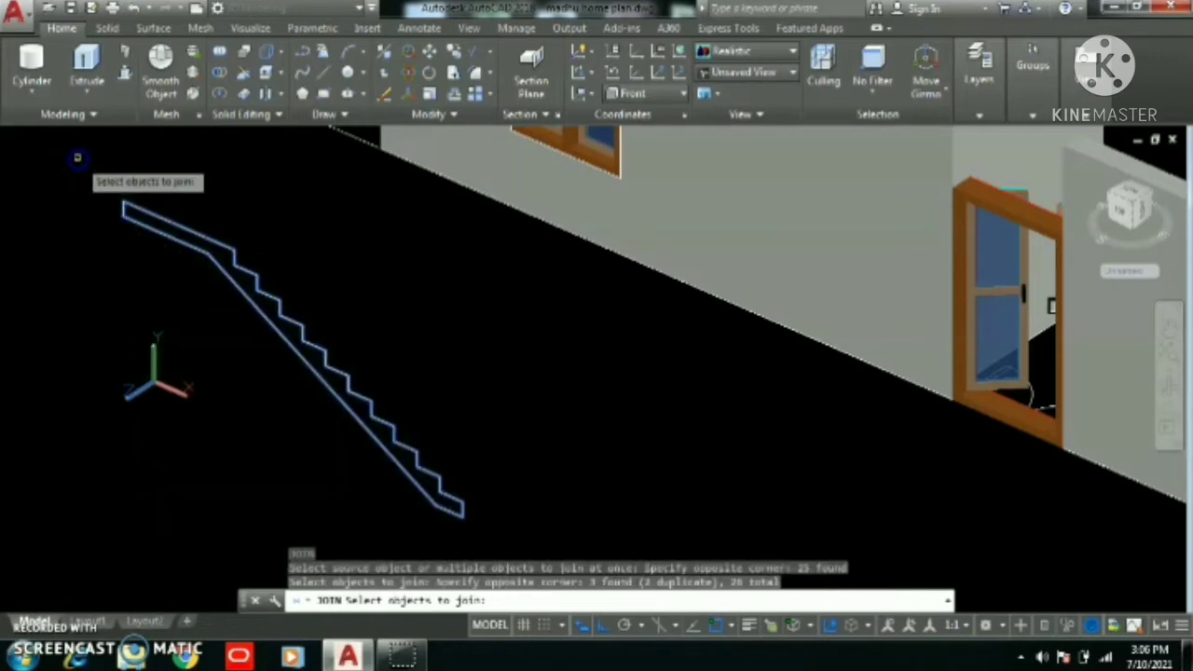
pyautogui.press('Return')
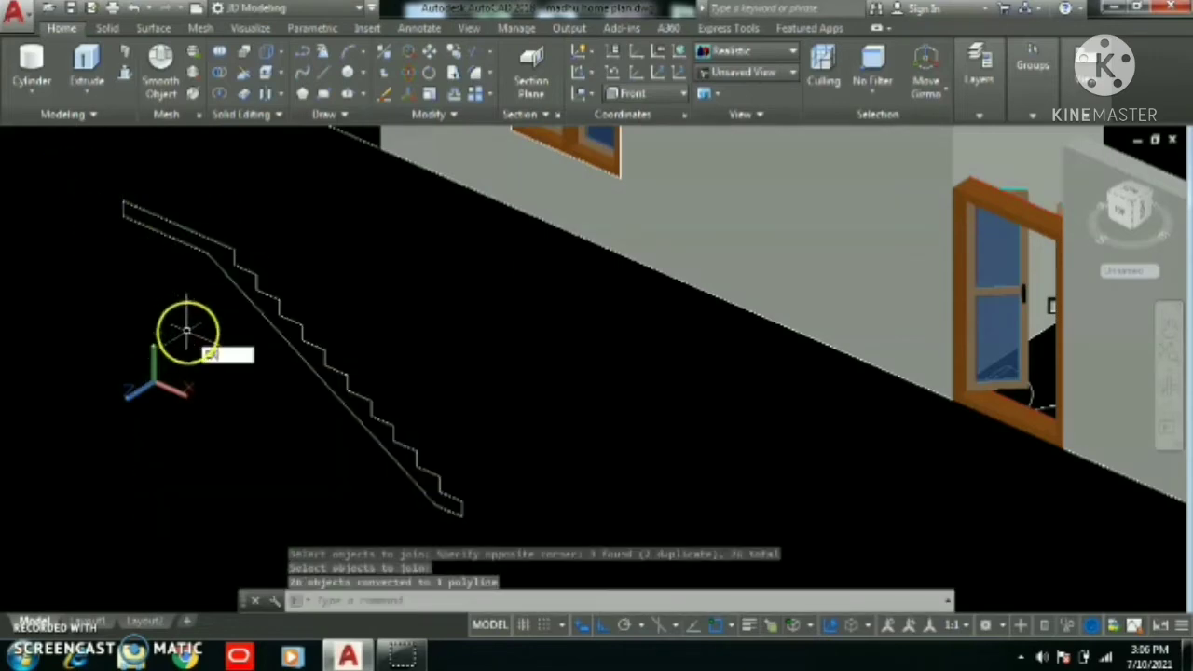
# Extrude the closed staircase profile to a width of 4 feet
pyautogui.write('EXT')
pyautogui.press('Return')
pyautogui.click(188, 246)
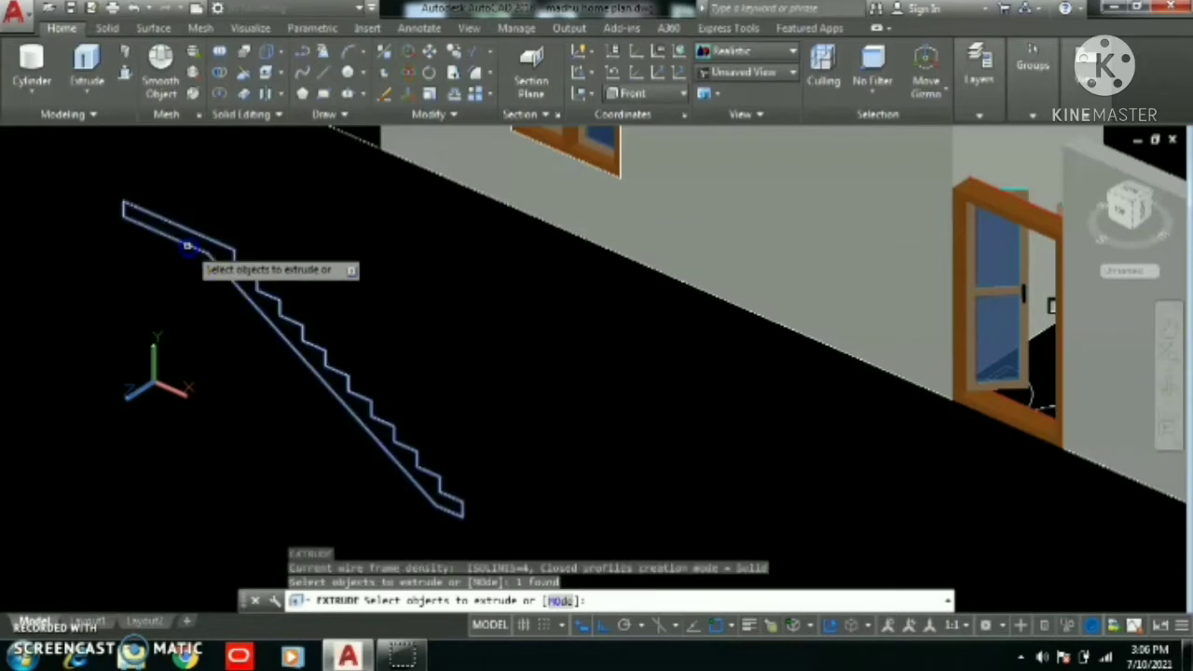
pyautogui.press('Return')
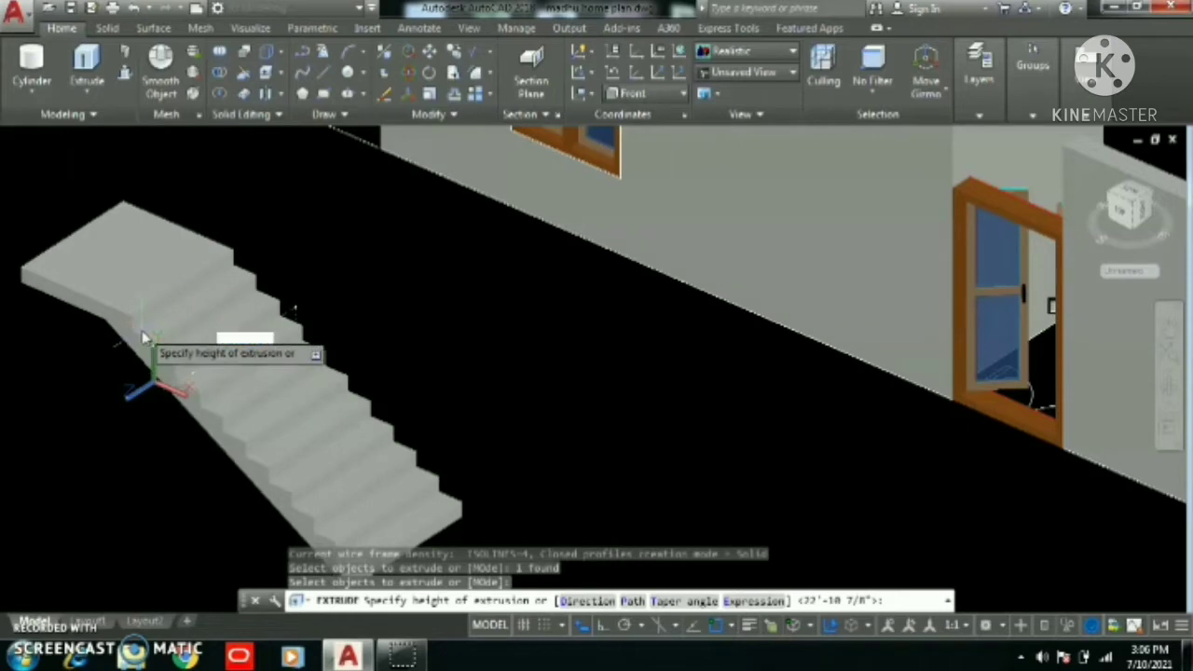
pyautogui.write("4'")
pyautogui.press('Return')
pyautogui.write("4'")
pyautogui.press('Return')
# Draw a vertical line on the stair's side face from the base of the uppermost riser down past the sloped underside
pyautogui.scroll(-6, 234, 348)
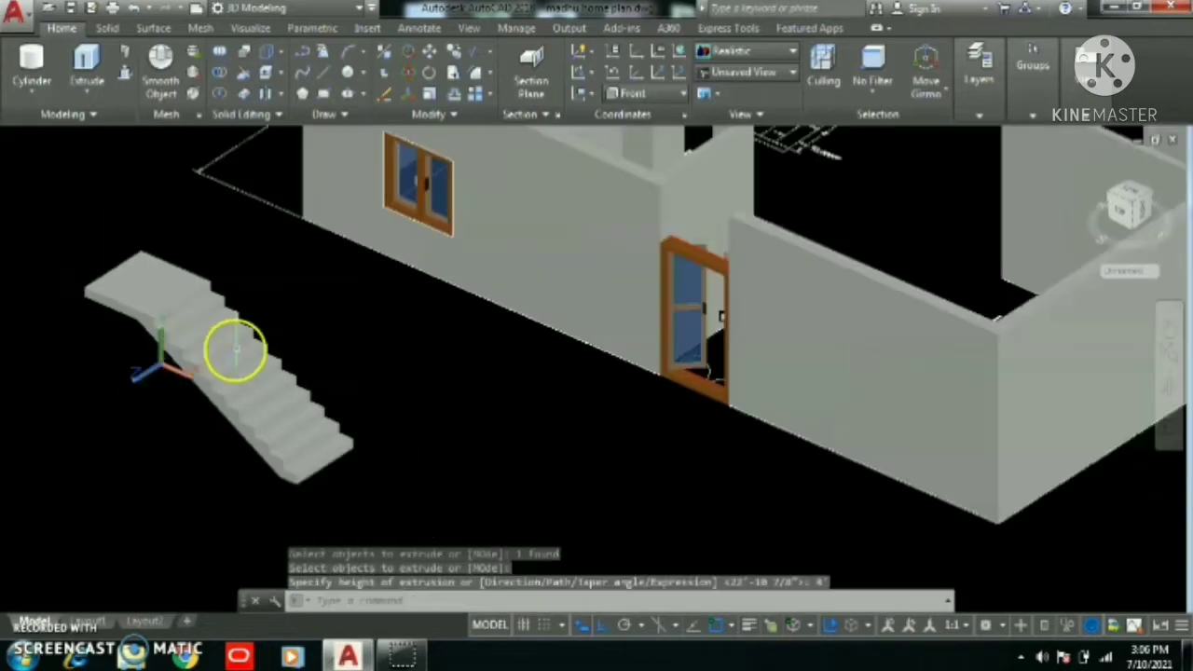
pyautogui.keyDown('shift'); pyautogui.moveTo(234, 348); pyautogui.dragTo(304, 225, button='middle'); pyautogui.keyUp('shift')
pyautogui.scroll(-4, 304, 224)
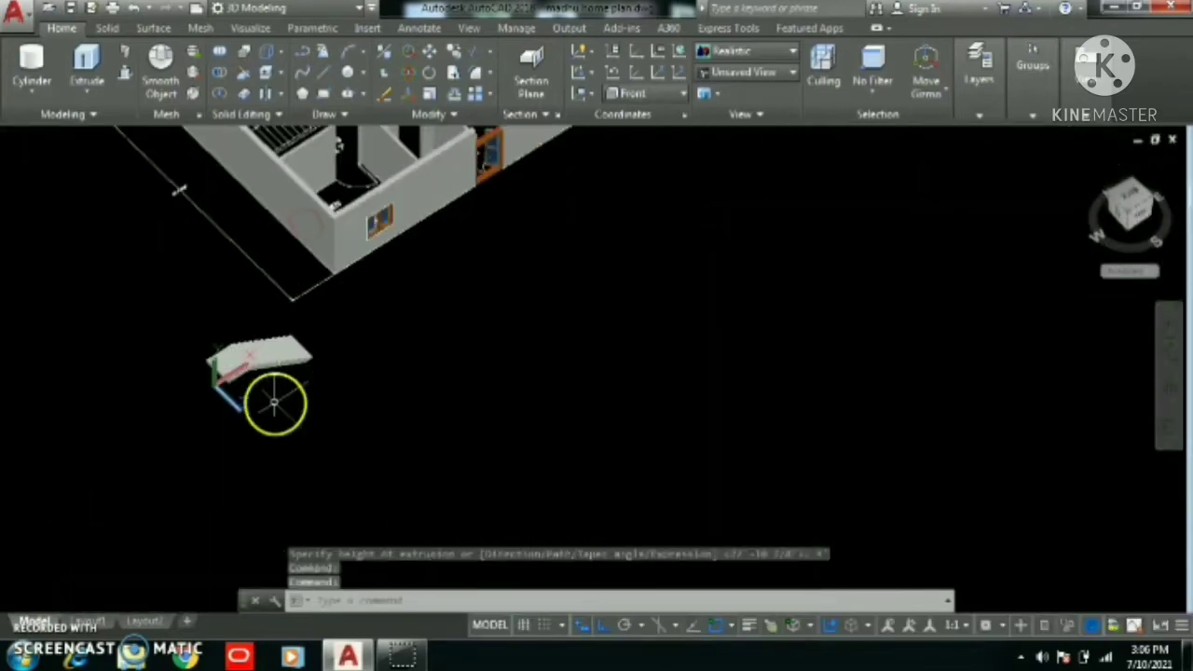
pyautogui.keyDown('shift'); pyautogui.moveTo(274, 401); pyautogui.dragTo(589, 380, button='middle'); pyautogui.keyUp('shift')
pyautogui.scroll(5, 549, 258)
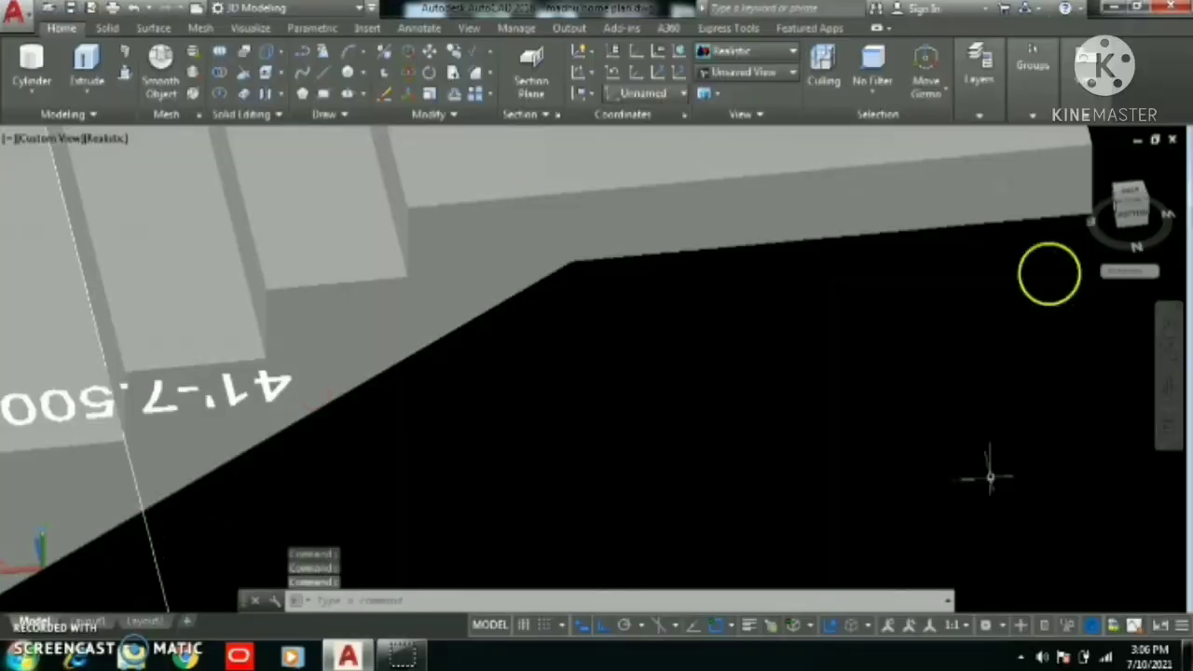
pyautogui.click(320, 77)
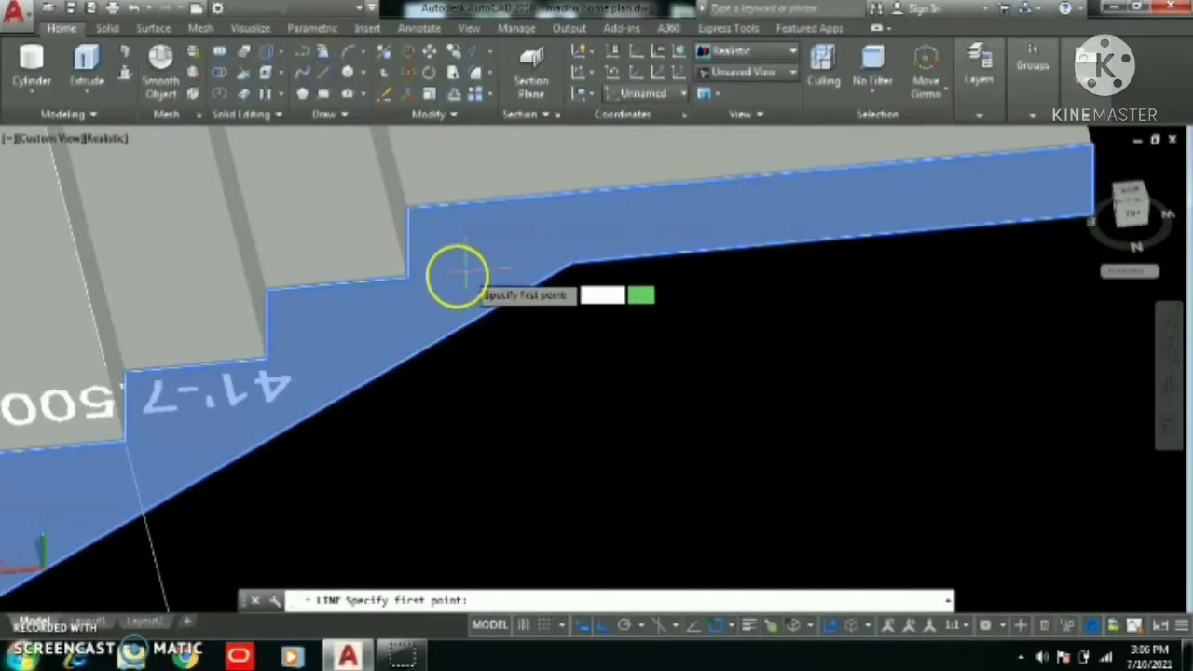
pyautogui.click(409, 281)
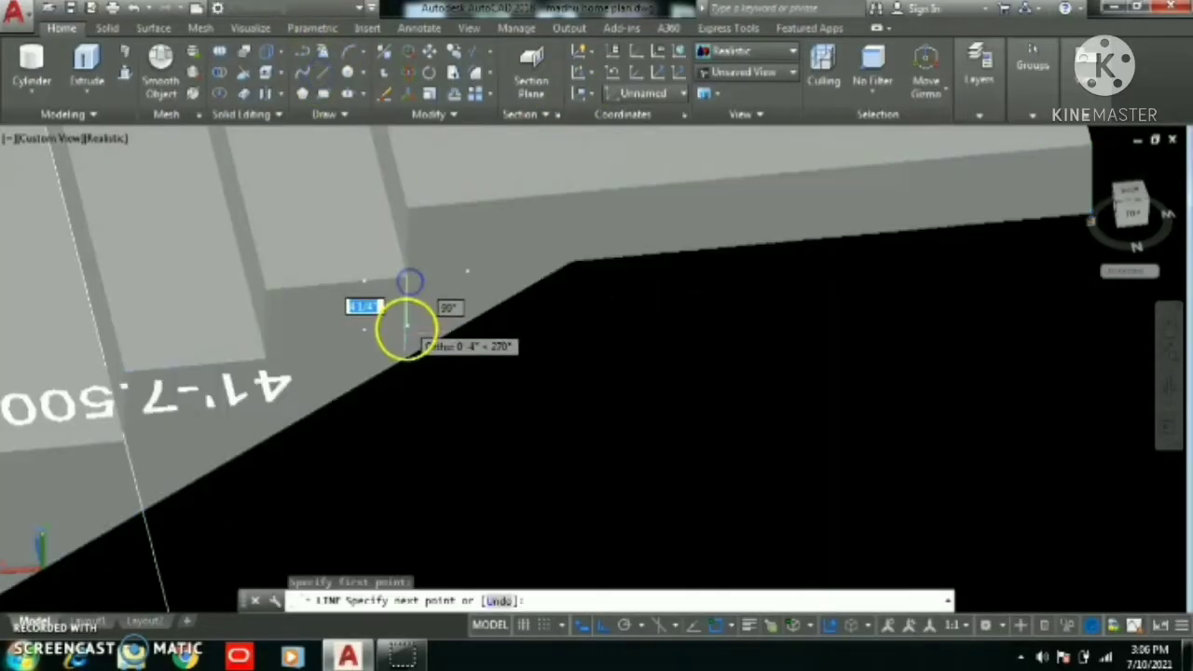
pyautogui.click(409, 407)
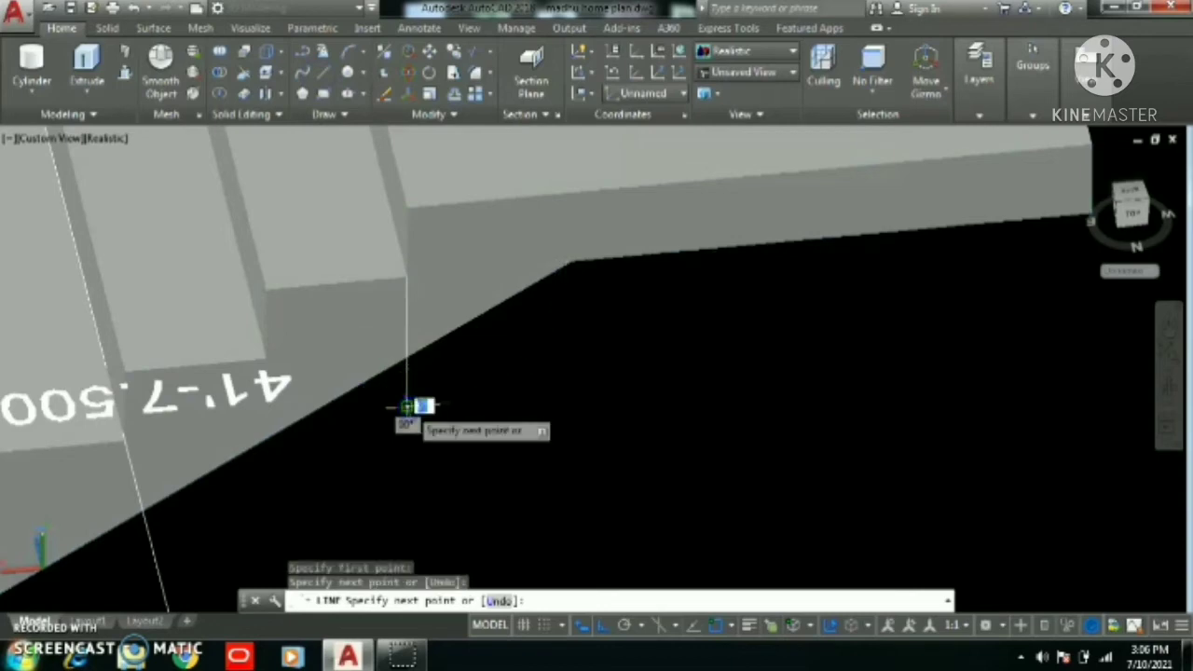
pyautogui.press('Return')
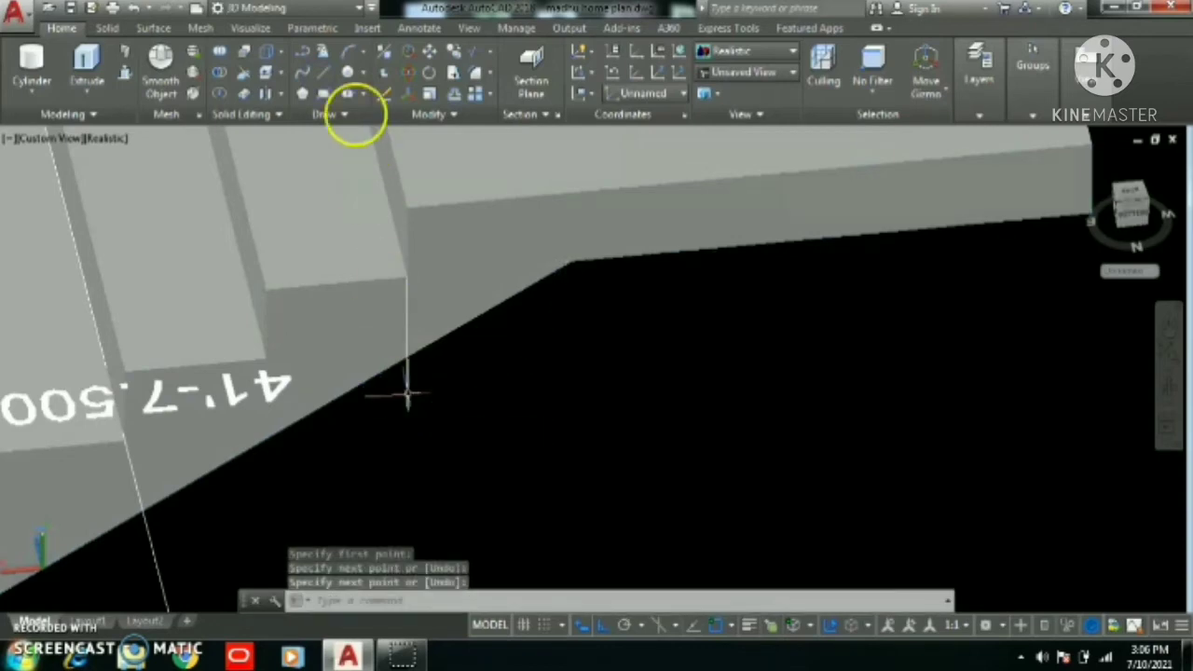
# Press-pull the landing's side area beyond the vertical line outward by 4 feet and delete that helper line
pyautogui.click(128, 75)
pyautogui.click(494, 298)
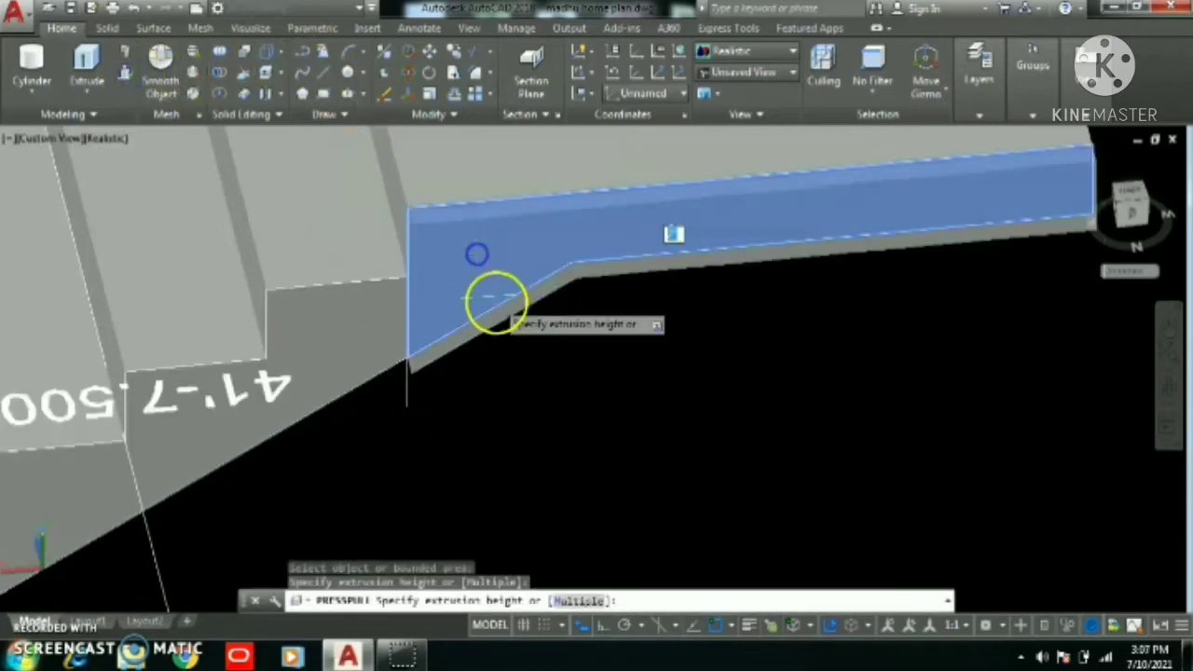
pyautogui.scroll(-3, 513, 336)
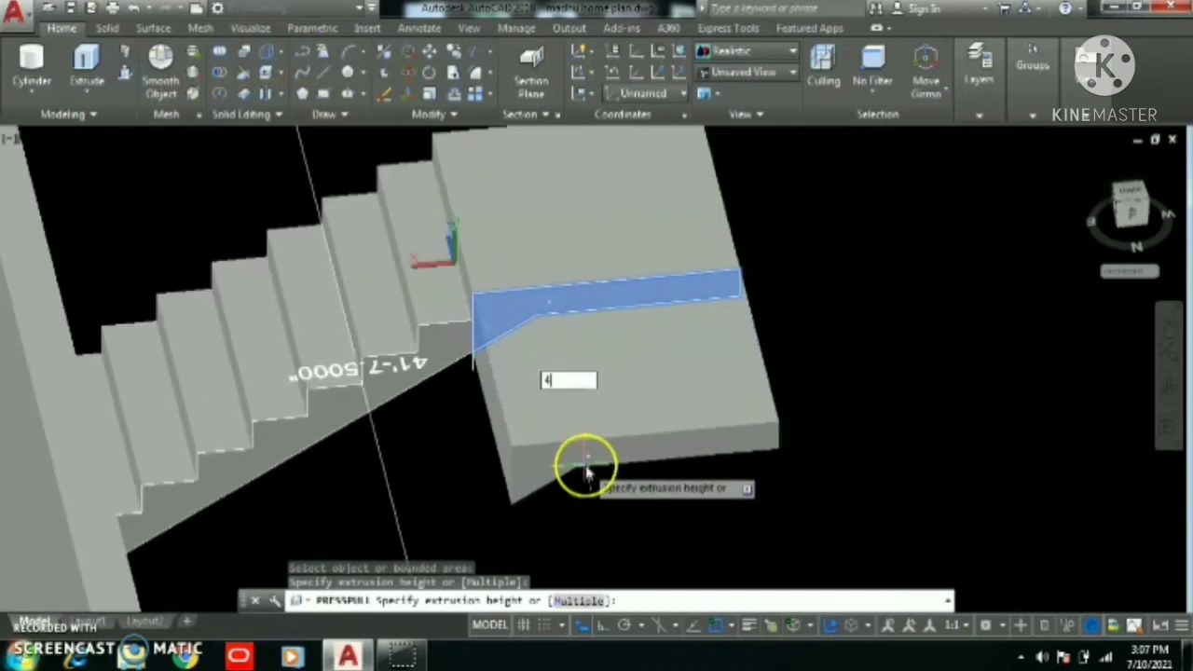
pyautogui.press('Return')
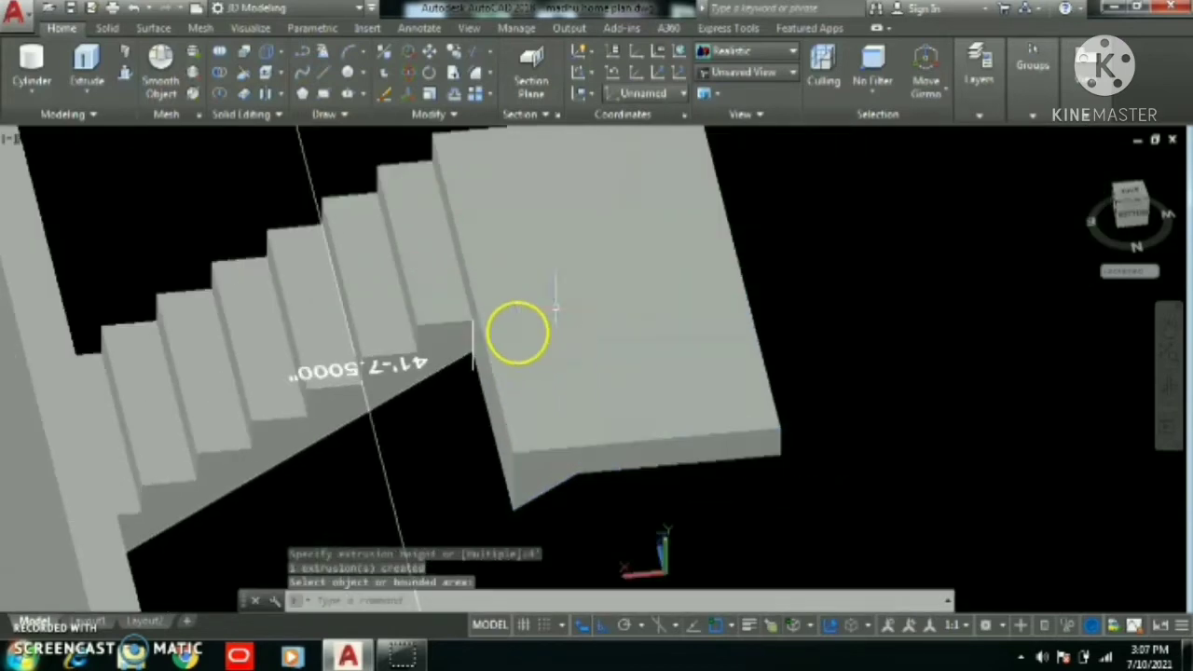
pyautogui.press('Escape')
pyautogui.scroll(4, 478, 372)
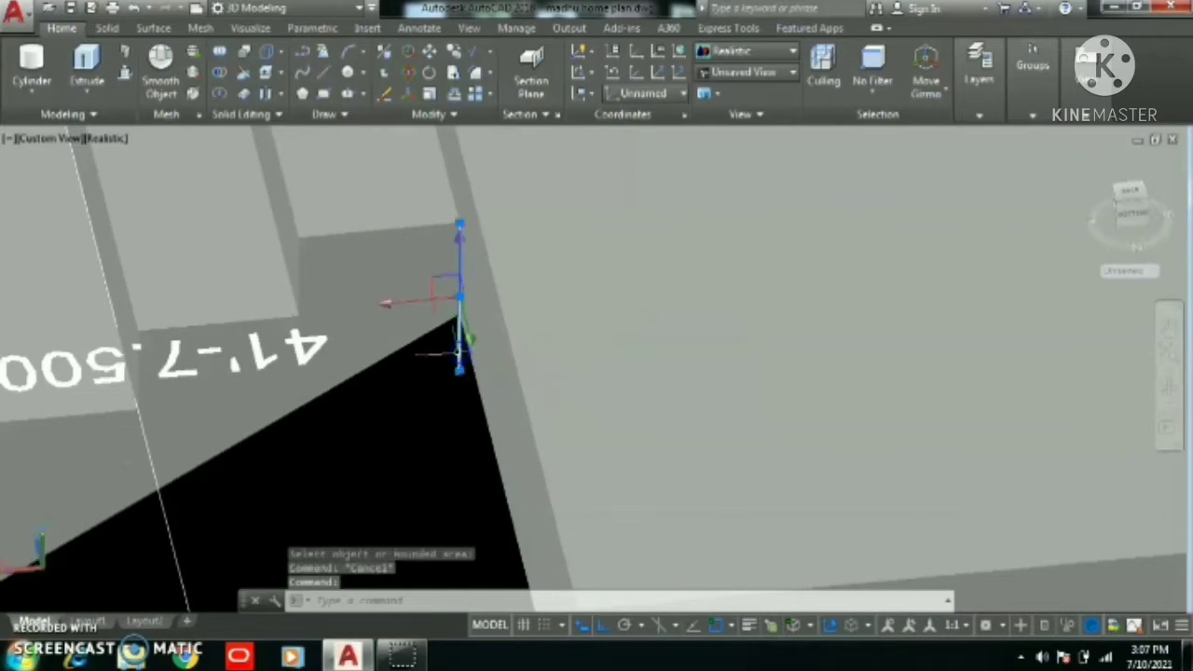
# Examine the stair solid from several angles and compare it with the stair area in the house plan
pyautogui.scroll(-5, 468, 345)
pyautogui.keyDown('shift'); pyautogui.moveTo(466, 373); pyautogui.dragTo(647, 410, button='middle'); pyautogui.keyUp('shift')
pyautogui.moveTo(502, 369); pyautogui.dragTo(853, 292, button='middle')
pyautogui.scroll(-4, 687, 311)
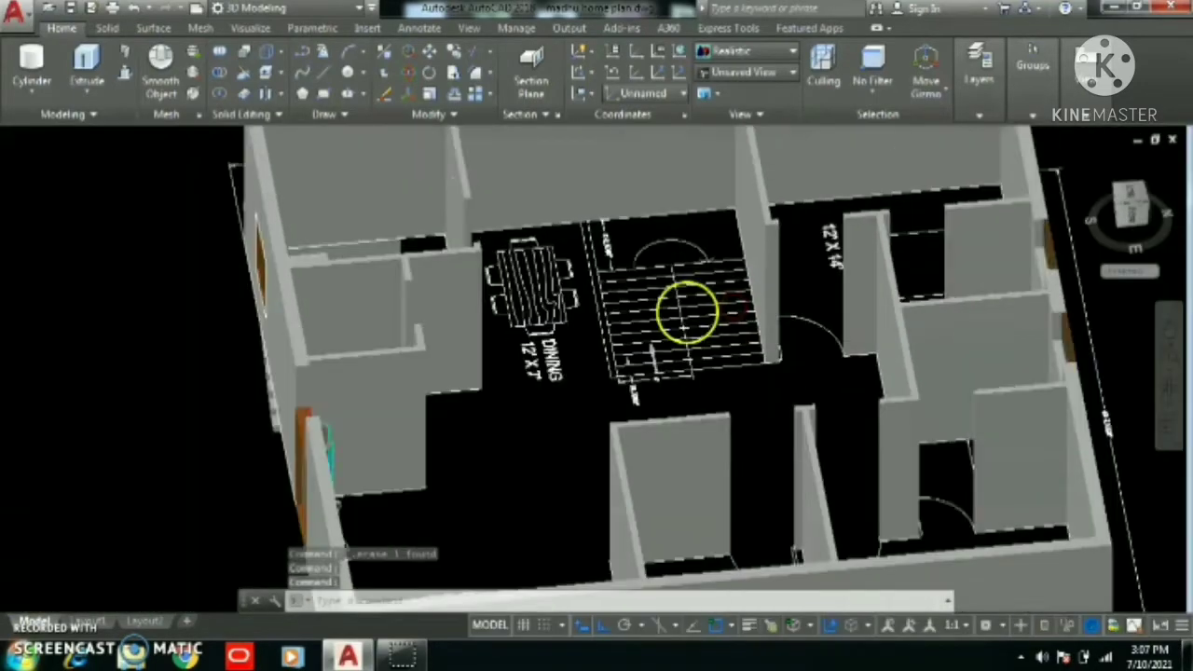
pyautogui.keyDown('shift'); pyautogui.moveTo(617, 365); pyautogui.dragTo(732, 375, button='middle'); pyautogui.keyUp('shift')
pyautogui.moveTo(539, 419); pyautogui.dragTo(607, 203, button='middle')
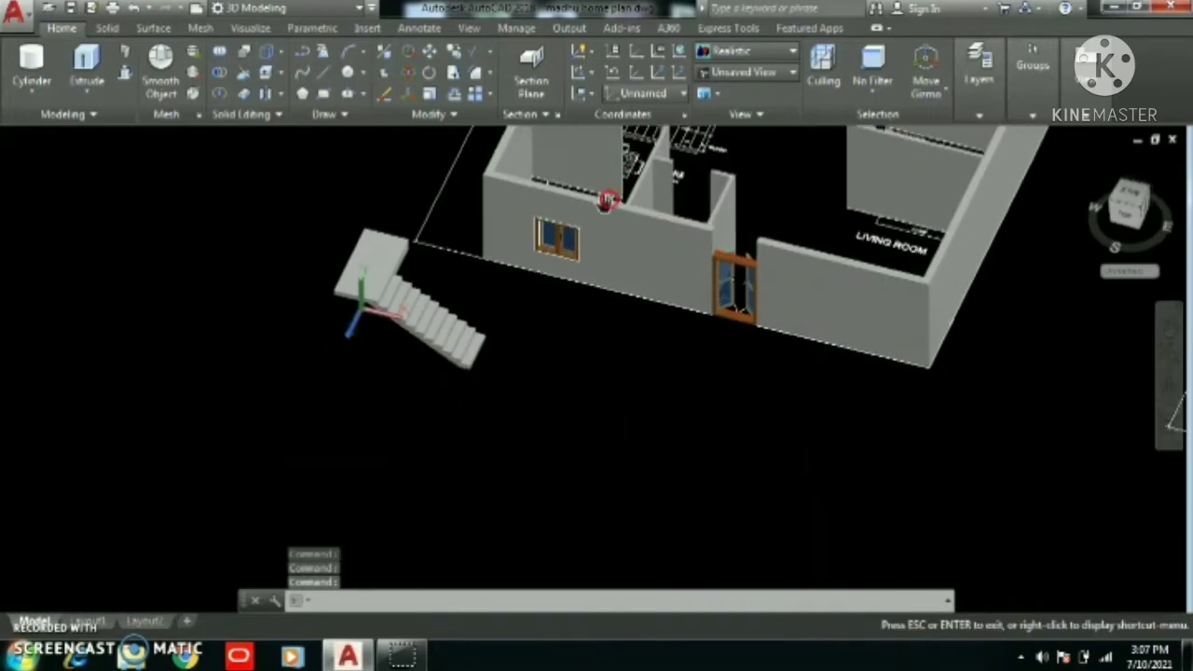
pyautogui.scroll(4, 487, 253)
pyautogui.scroll(2, 423, 277)
pyautogui.click(301, 373)
pyautogui.moveTo(301, 372); pyautogui.dragTo(314, 293, button='middle')
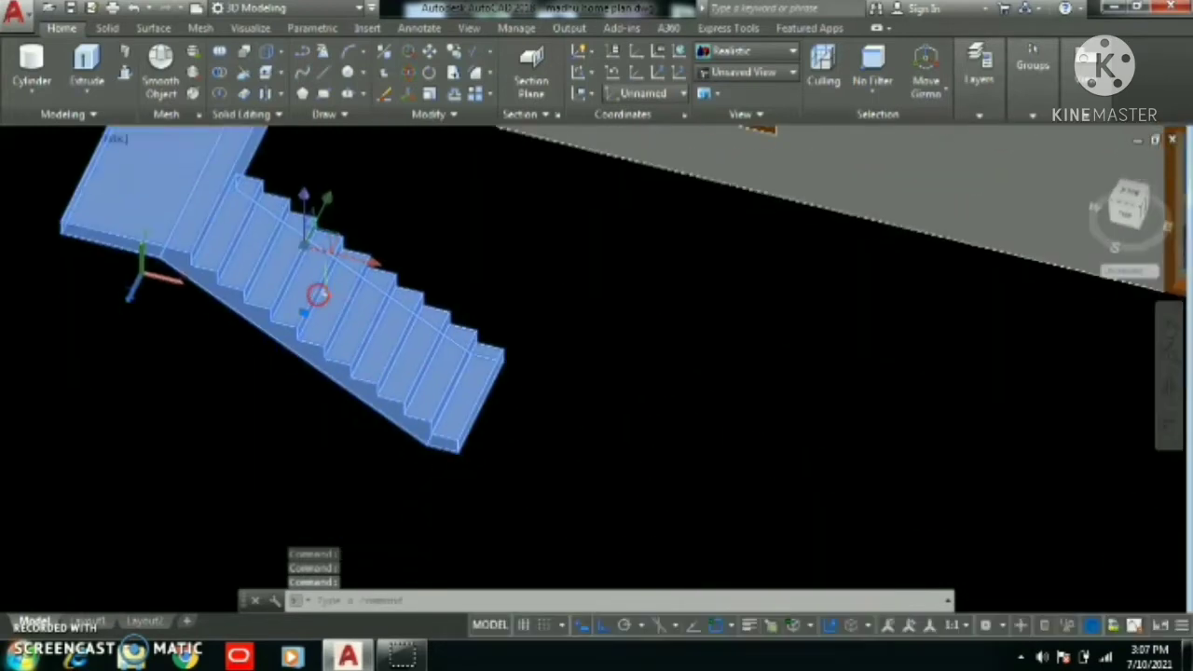
pyautogui.scroll(-3, 314, 292)
pyautogui.press('Escape')
# Mirror the staircase in 3D about a three-point plane through the lowest riser's face, keeping the source object
pyautogui.click(380, 52)
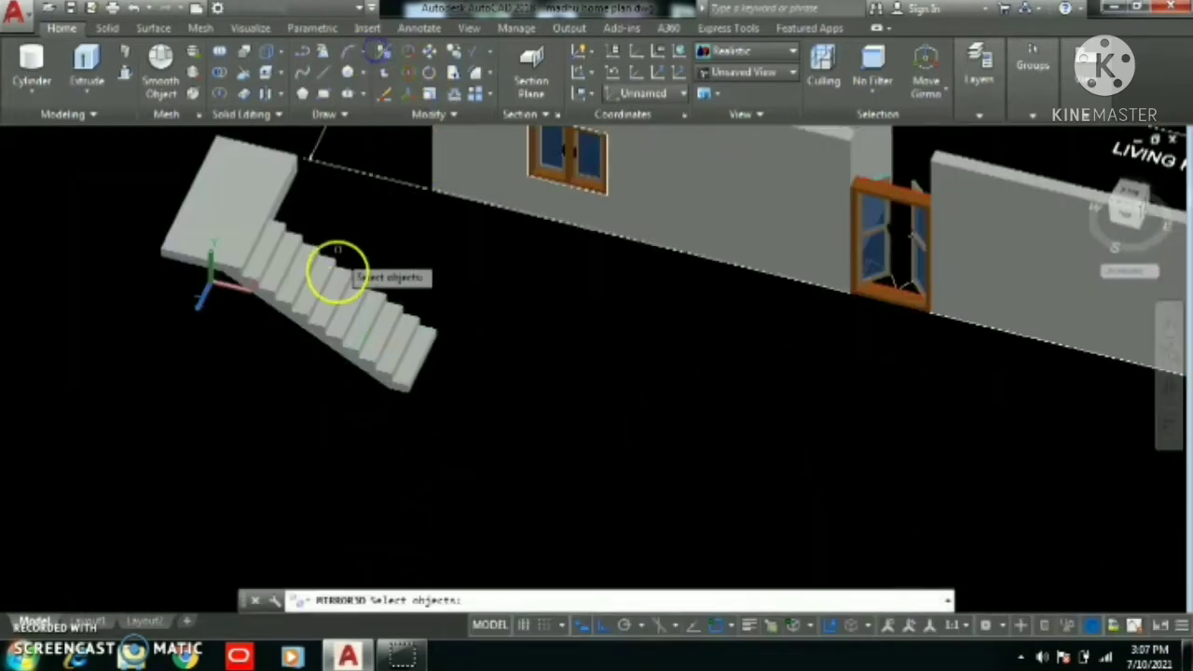
pyautogui.click(333, 296)
pyautogui.press('Return')
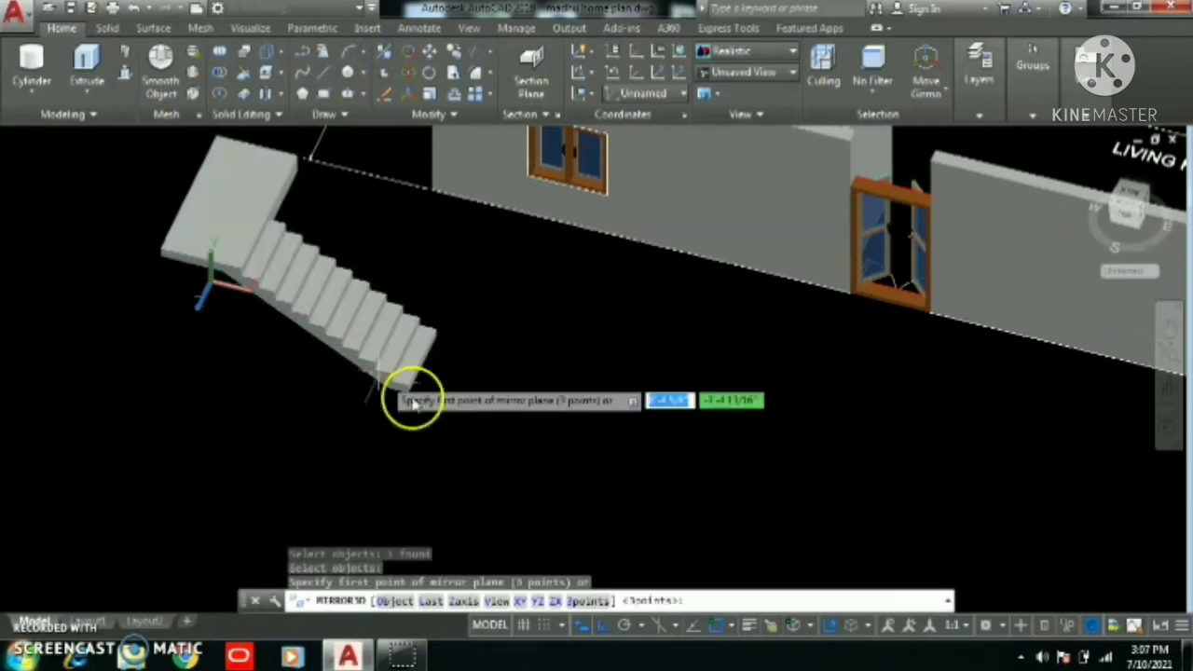
pyautogui.scroll(3, 413, 400)
pyautogui.click(390, 384)
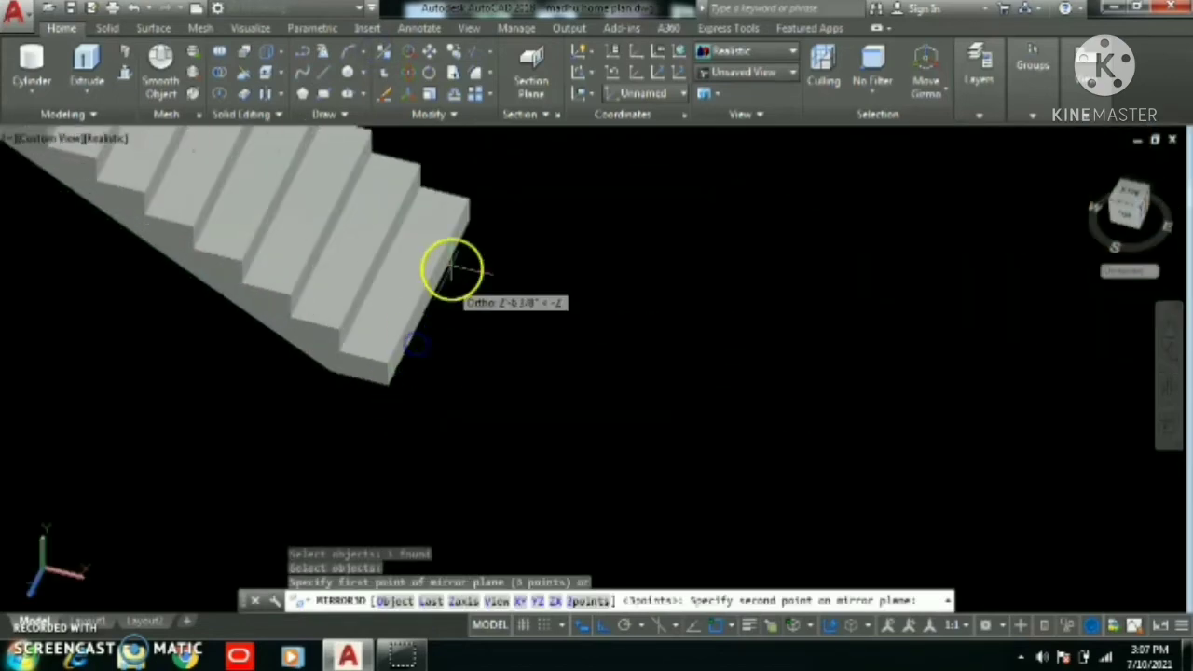
pyautogui.click(468, 224)
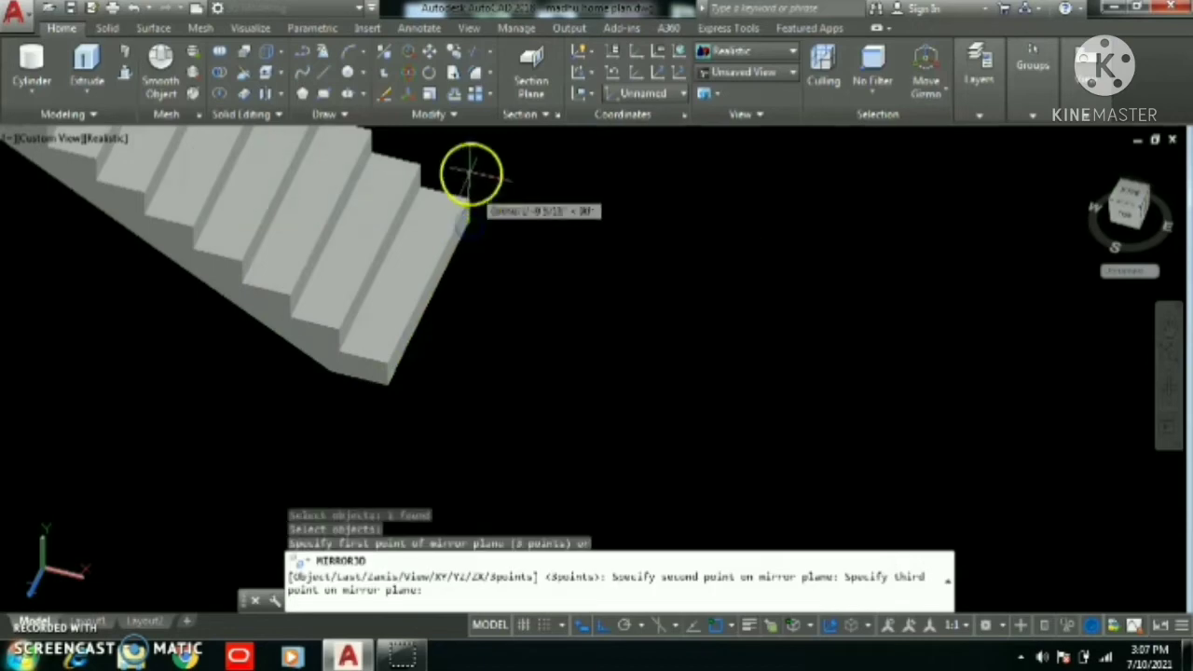
pyautogui.click(469, 158)
pyautogui.press('Return')
pyautogui.scroll(-5, 474, 299)
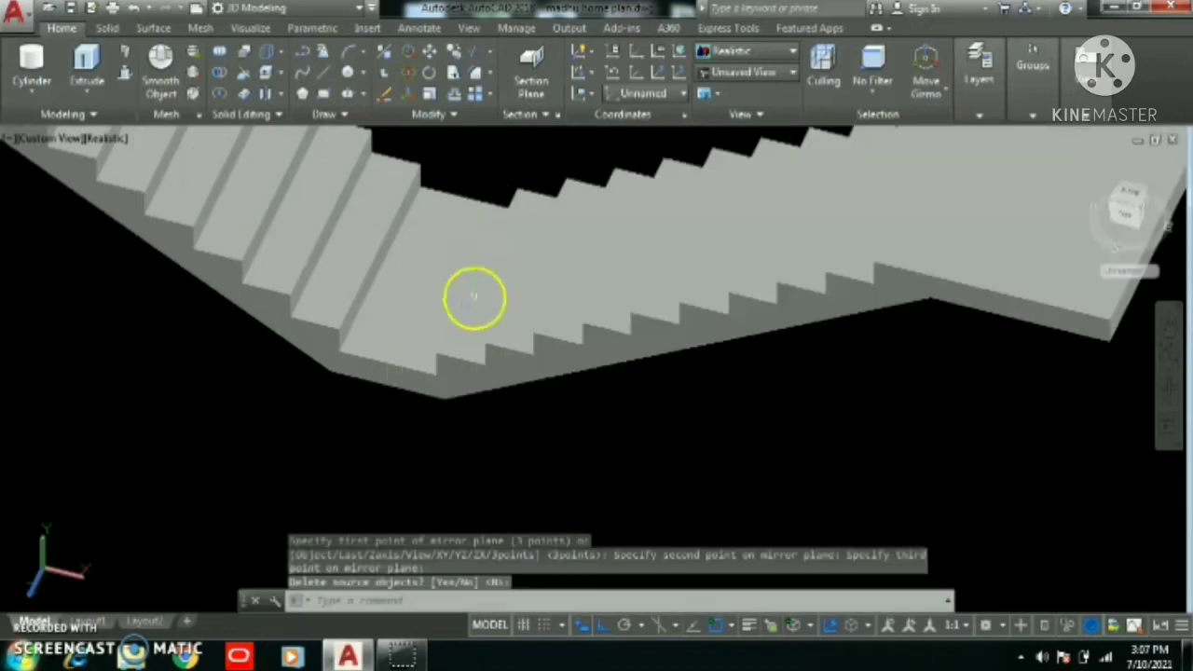
# Move the mirrored staircase from the upper inner corner of its lowest step to the inner corner of the original staircase's landing
pyautogui.scroll(6, 478, 375)
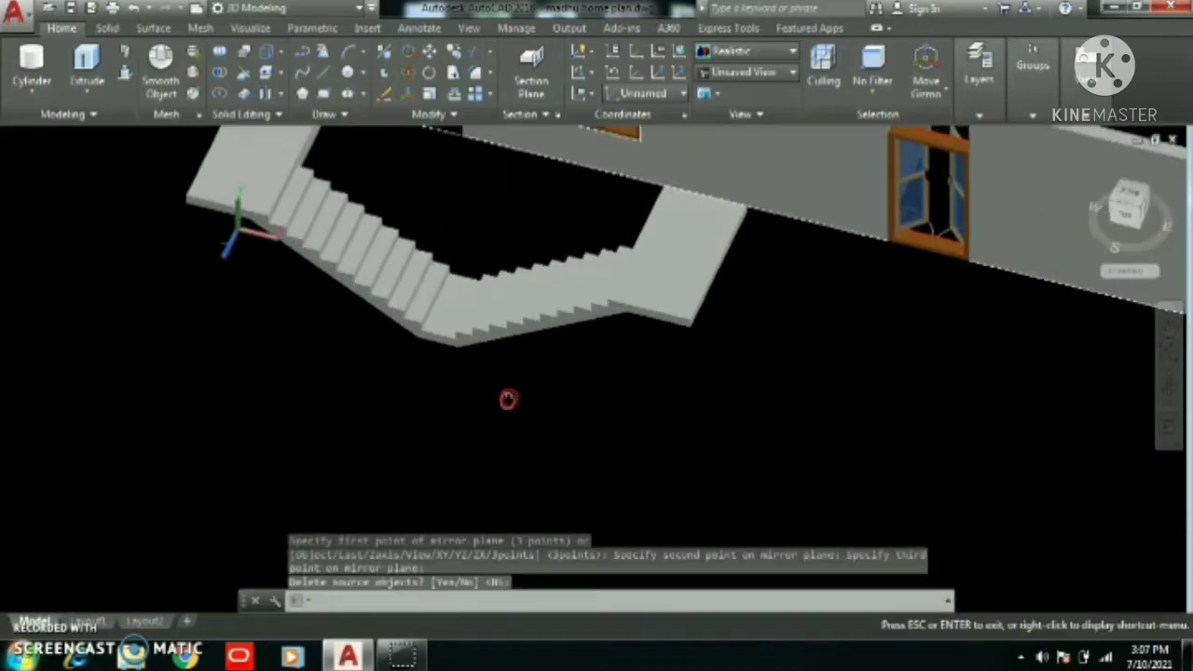
pyautogui.press('Return')
pyautogui.moveTo(503, 378); pyautogui.dragTo(550, 468, button='middle')
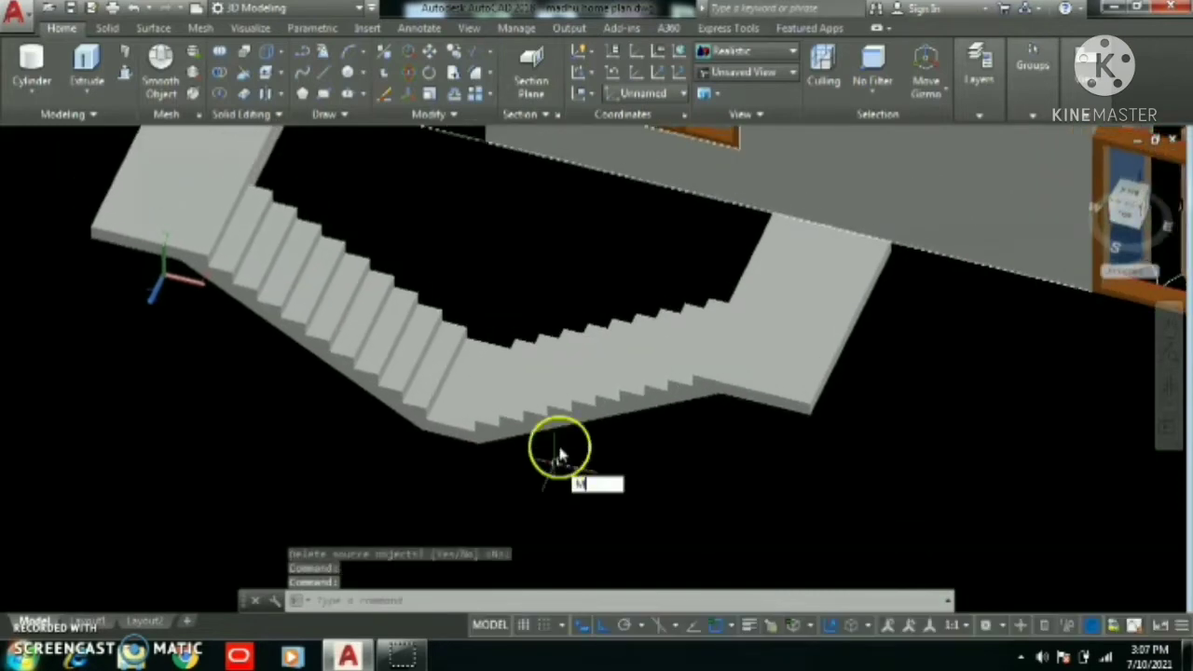
pyautogui.press('Return')
pyautogui.click(564, 391)
pyautogui.press('Return')
pyautogui.scroll(5, 500, 364)
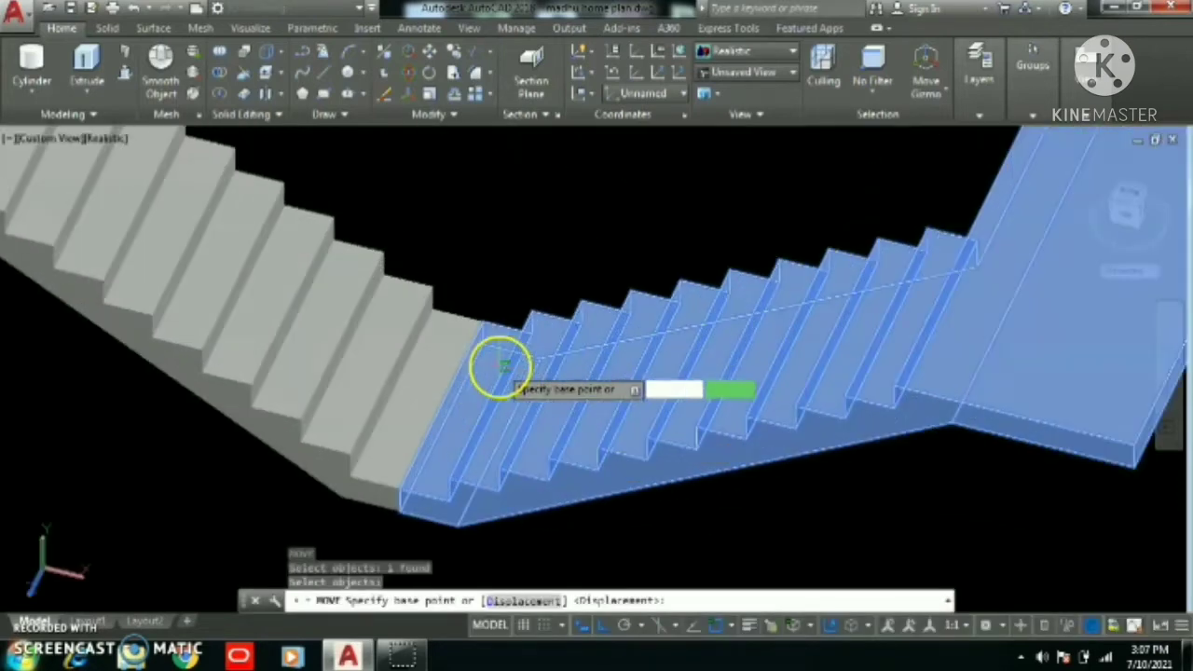
pyautogui.click(473, 333)
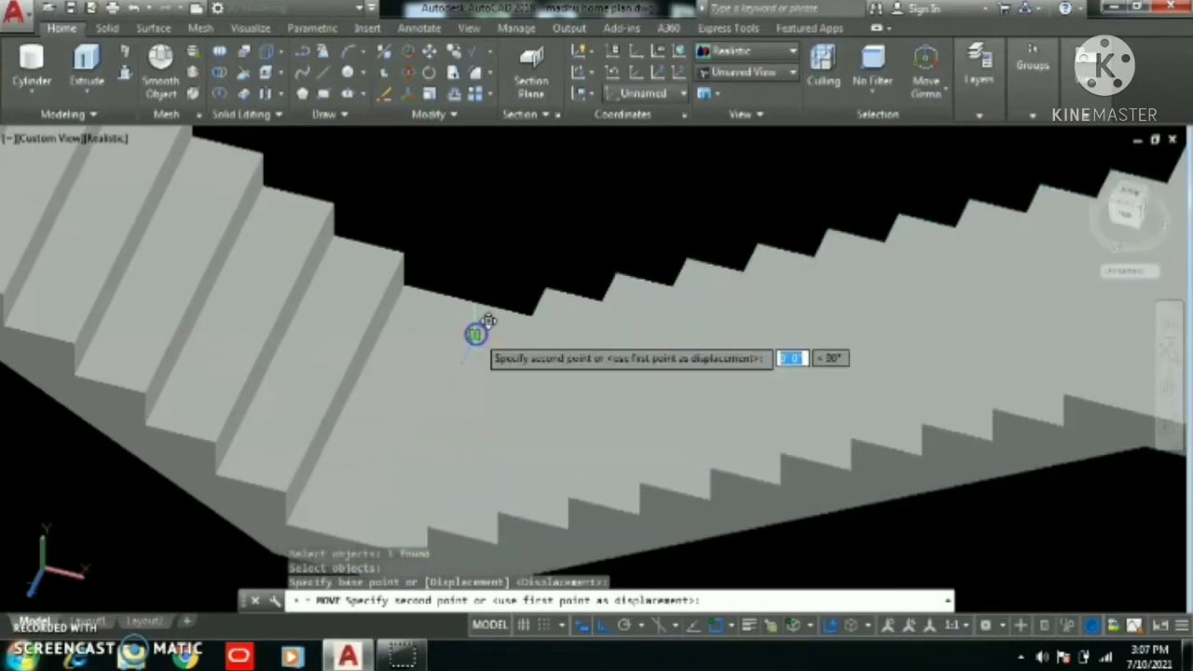
pyautogui.scroll(-5, 413, 333)
pyautogui.scroll(5, 405, 338)
pyautogui.scroll(3, 373, 301)
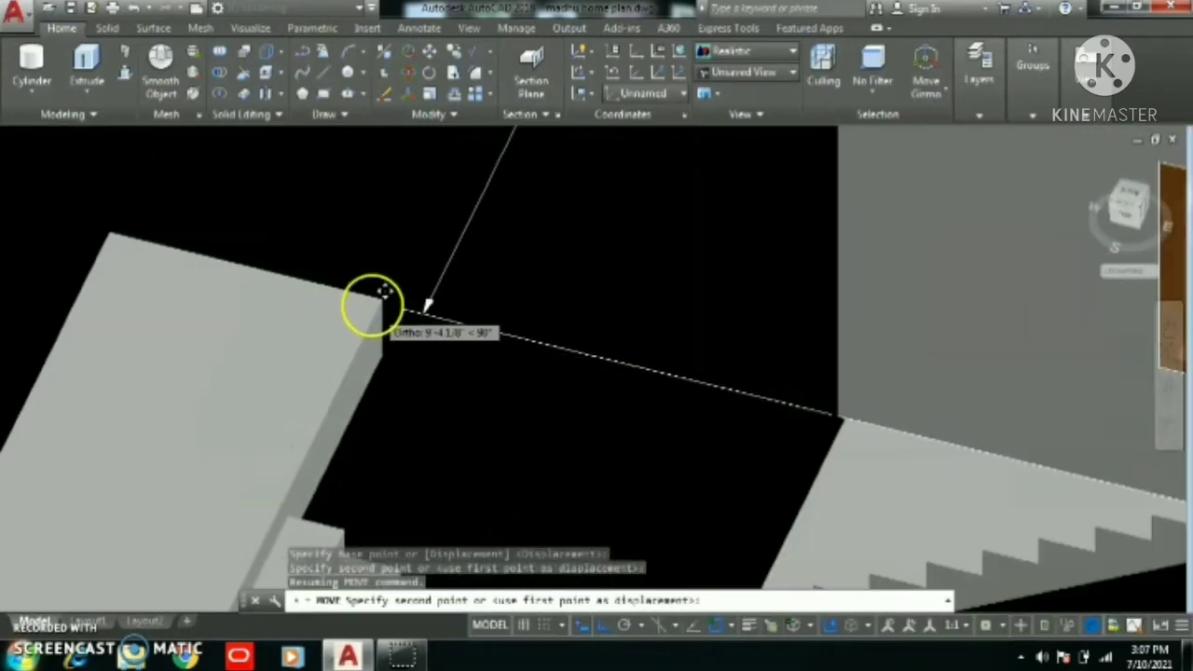
pyautogui.scroll(2, 382, 308)
pyautogui.click(382, 308)
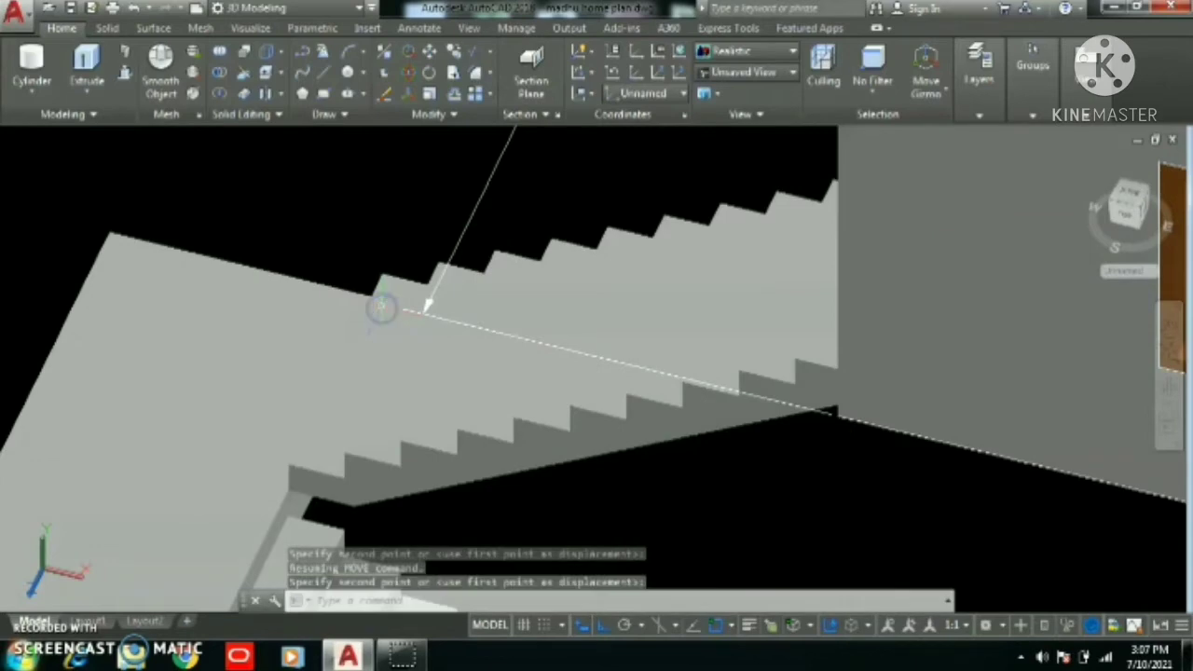
# Press-pull the upper landing's side area inward to cut it away from the second flight, and delete the leftover landing block
pyautogui.scroll(-5, 425, 384)
pyautogui.keyDown('shift'); pyautogui.moveTo(455, 432); pyautogui.dragTo(540, 244, button='middle'); pyautogui.keyUp('shift')
pyautogui.scroll(-5, 532, 338)
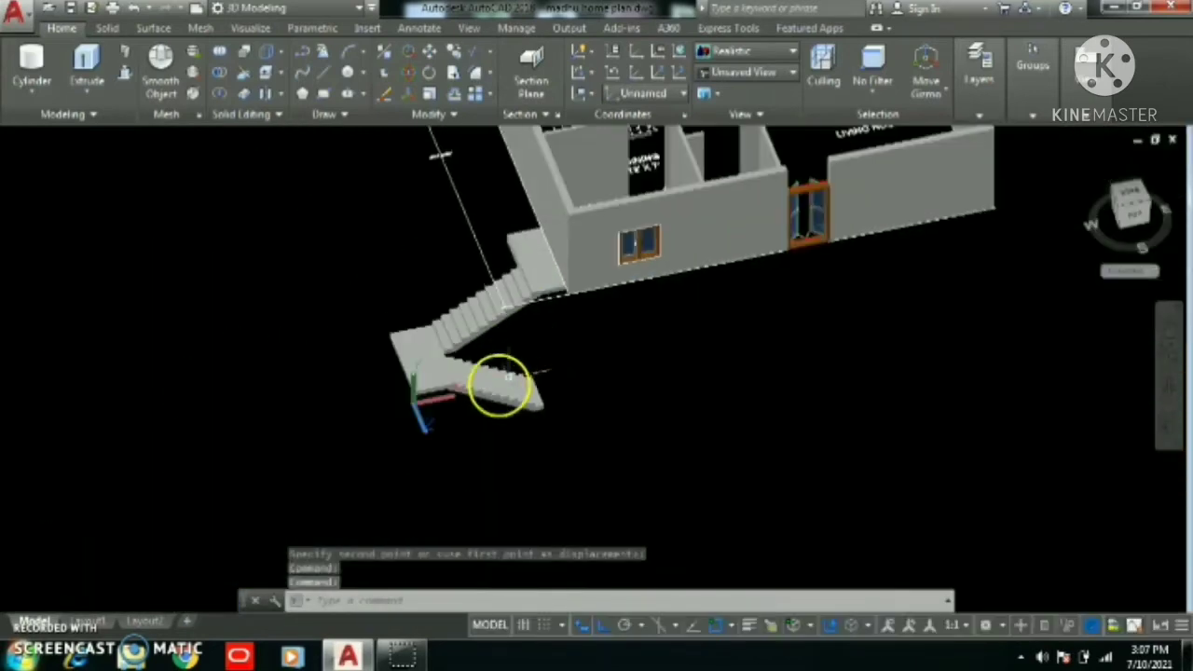
pyautogui.keyDown('shift'); pyautogui.moveTo(495, 381); pyautogui.dragTo(511, 378, button='middle'); pyautogui.keyUp('shift')
pyautogui.scroll(2, 510, 378)
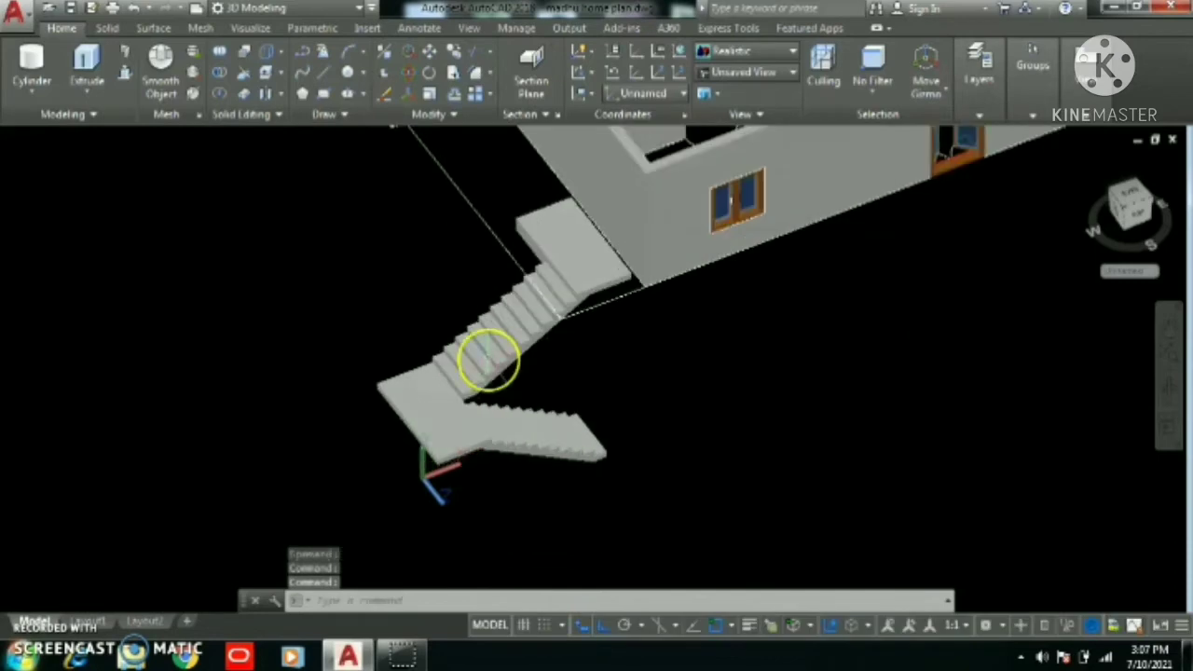
pyautogui.moveTo(485, 355)
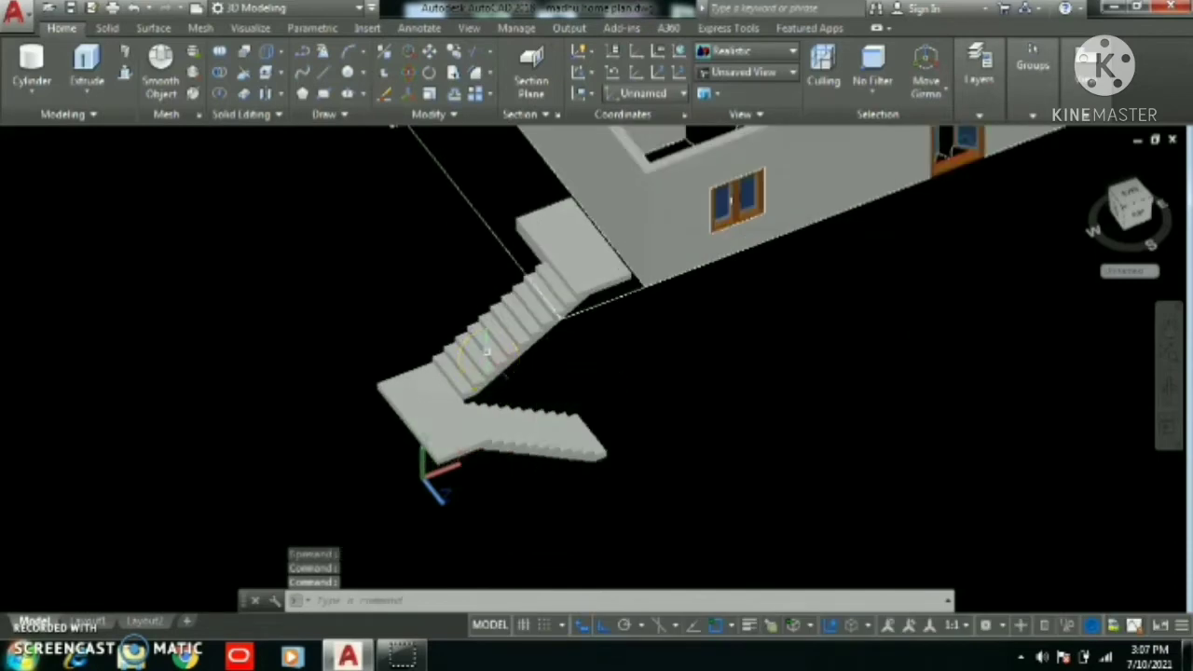
pyautogui.scroll(4, 588, 288)
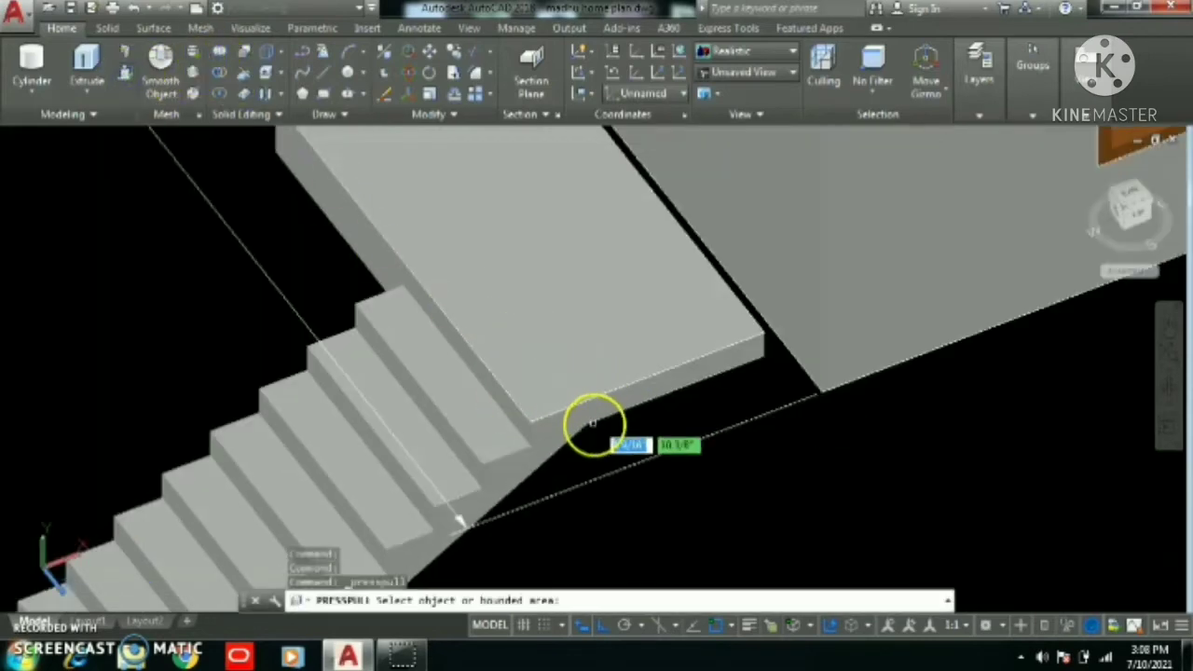
pyautogui.click(566, 417)
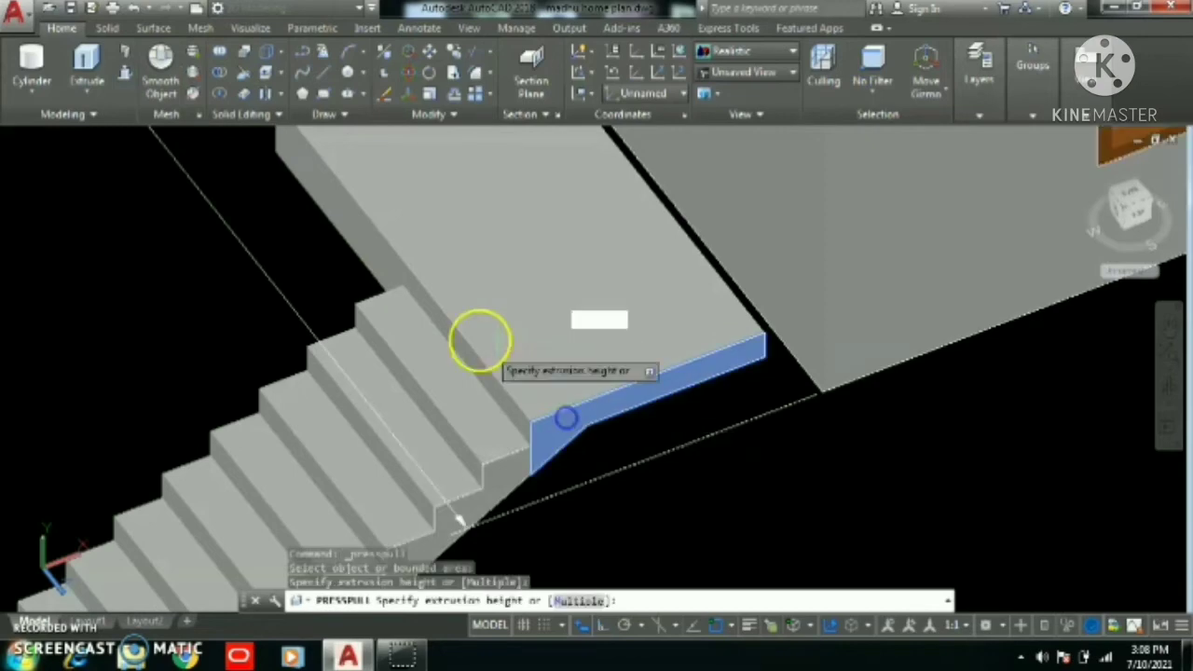
pyautogui.click(234, 163)
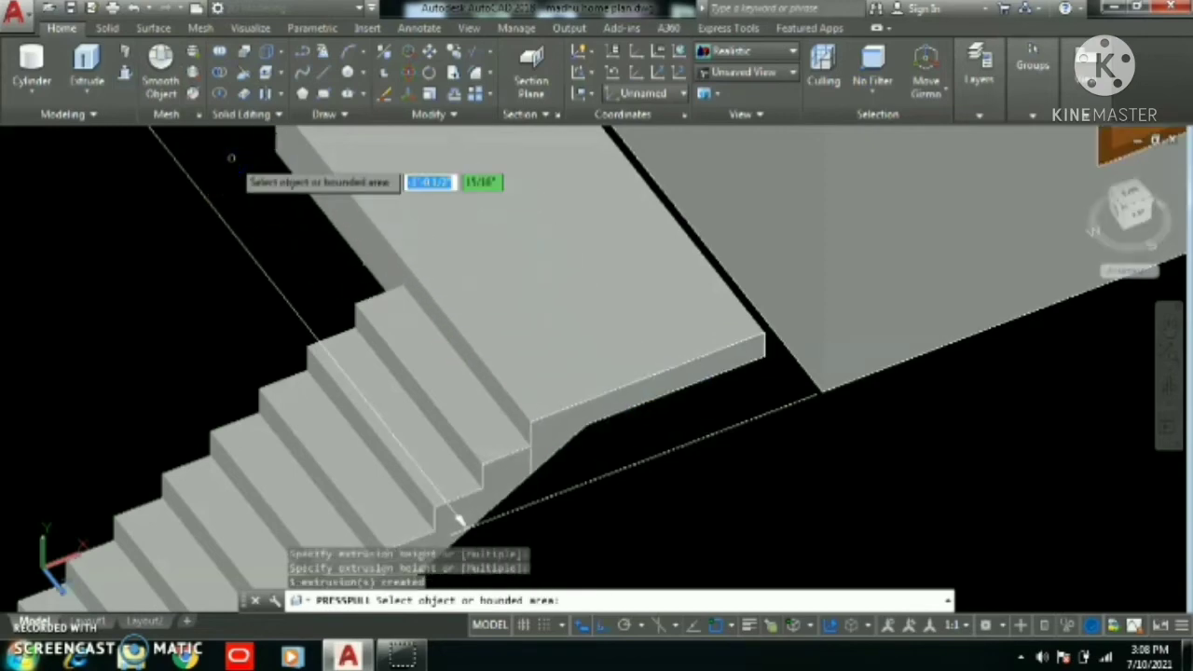
pyautogui.click(542, 433)
pyautogui.moveTo(365, 290); pyautogui.dragTo(440, 429, button='middle')
pyautogui.click(436, 341)
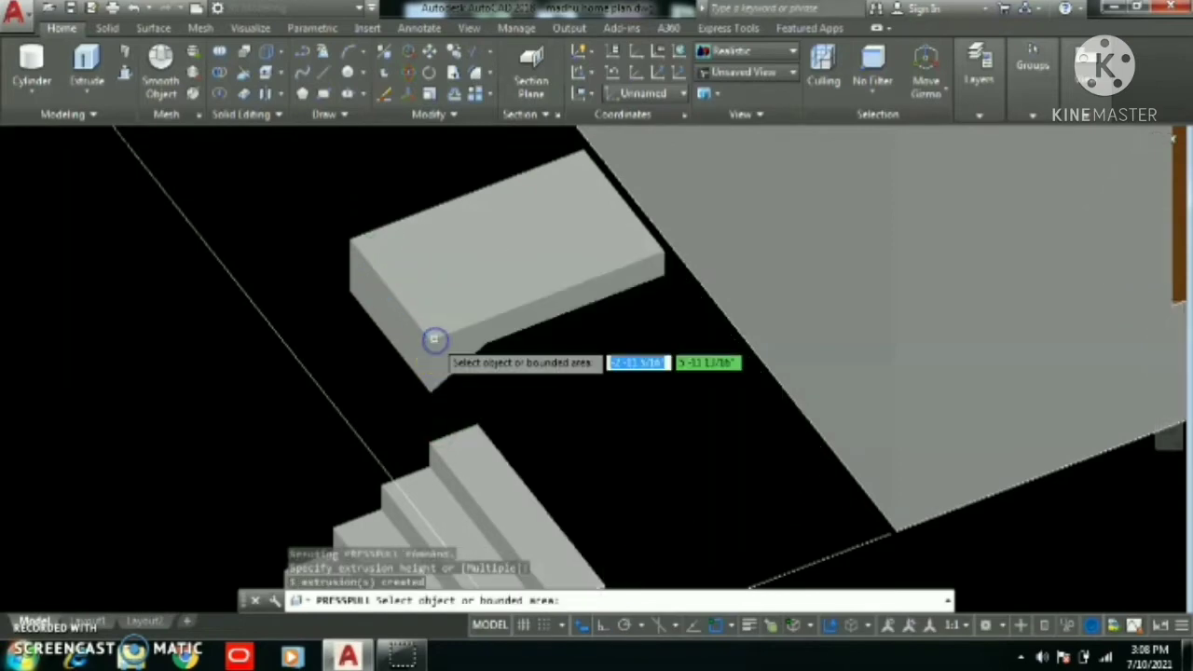
pyautogui.press('Escape')
pyautogui.click(470, 304)
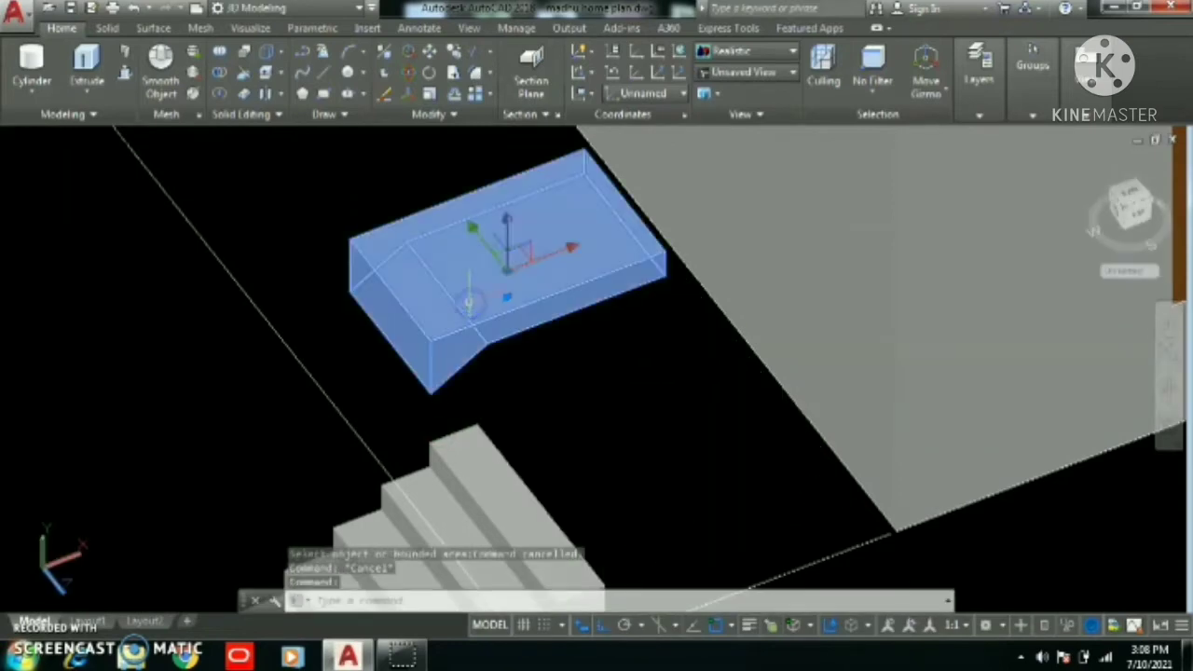
pyautogui.press('Delete')
# Union the two stair flights and their shared landing into one solid
pyautogui.moveTo(474, 293)
pyautogui.keyDown('shift'); pyautogui.mouseDown(button='middle')
pyautogui.moveTo(499, 410)
pyautogui.moveTo(491, 463)
pyautogui.moveTo(473, 331)
pyautogui.mouseUp(button='middle'); pyautogui.keyUp('shift')
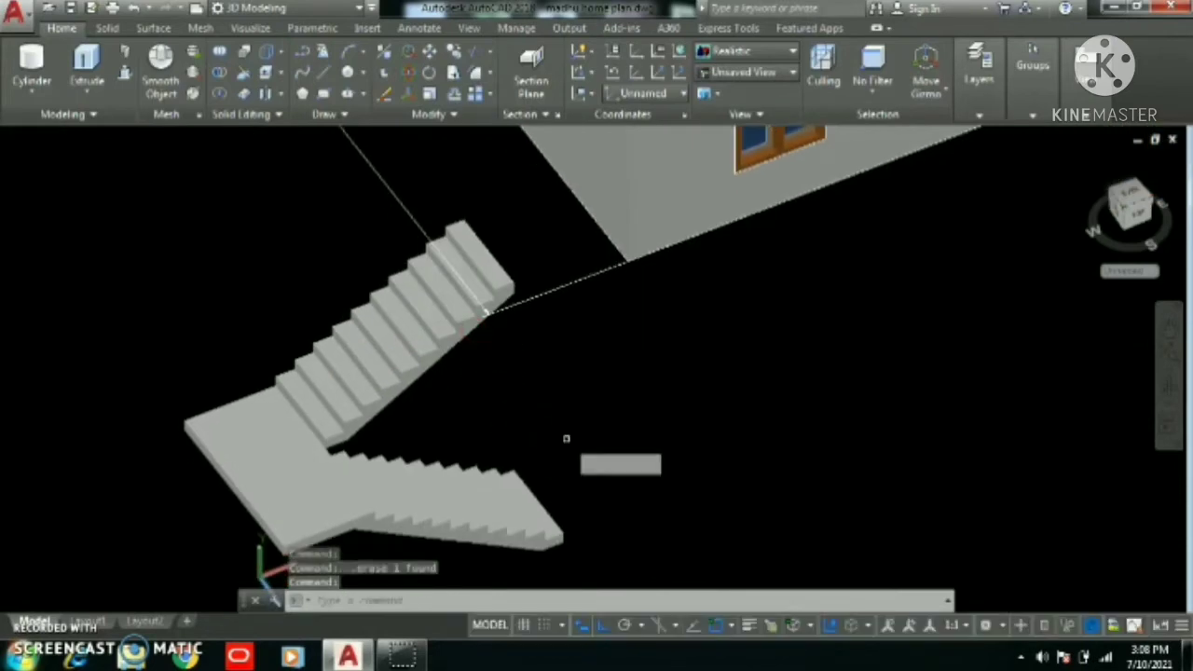
pyautogui.write('uni')
pyautogui.press('Return')
pyautogui.click(292, 447)
pyautogui.click(336, 363)
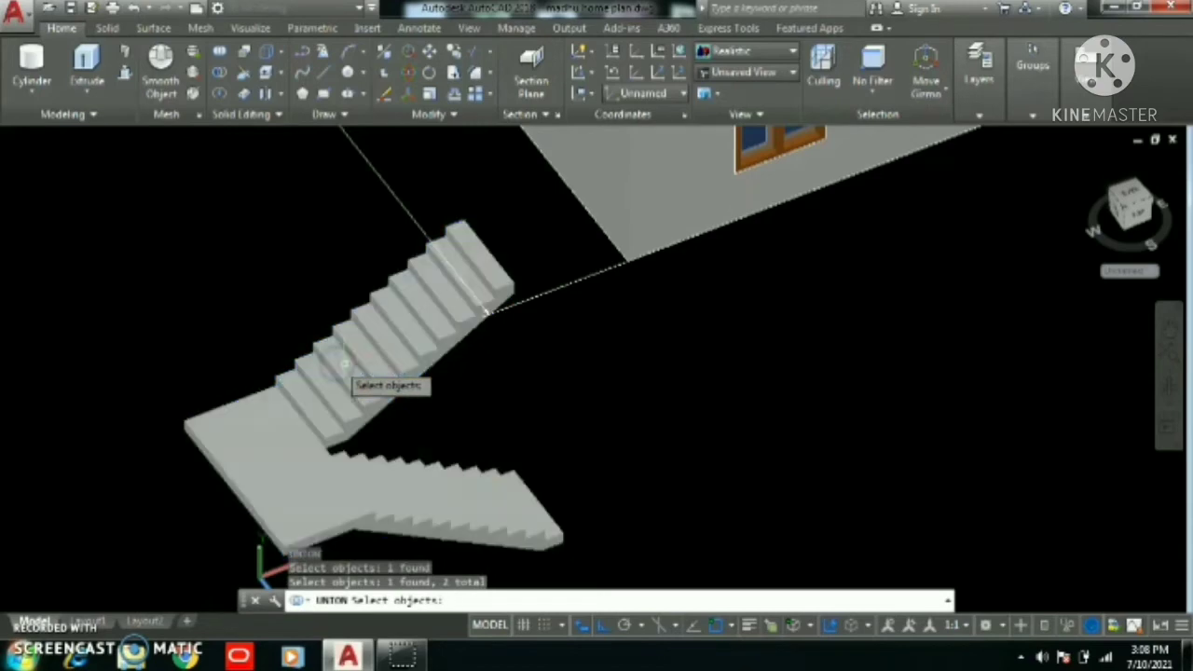
pyautogui.press('Return')
# Move the joined staircase from the bottom corner of its lowest step to the matching start corner of the stair drawn in the house plan
pyautogui.keyDown('shift'); pyautogui.moveTo(581, 493); pyautogui.dragTo(623, 529, button='middle'); pyautogui.keyUp('shift')
pyautogui.press('Return')
pyautogui.click(550, 475)
pyautogui.scroll(2, 590, 491)
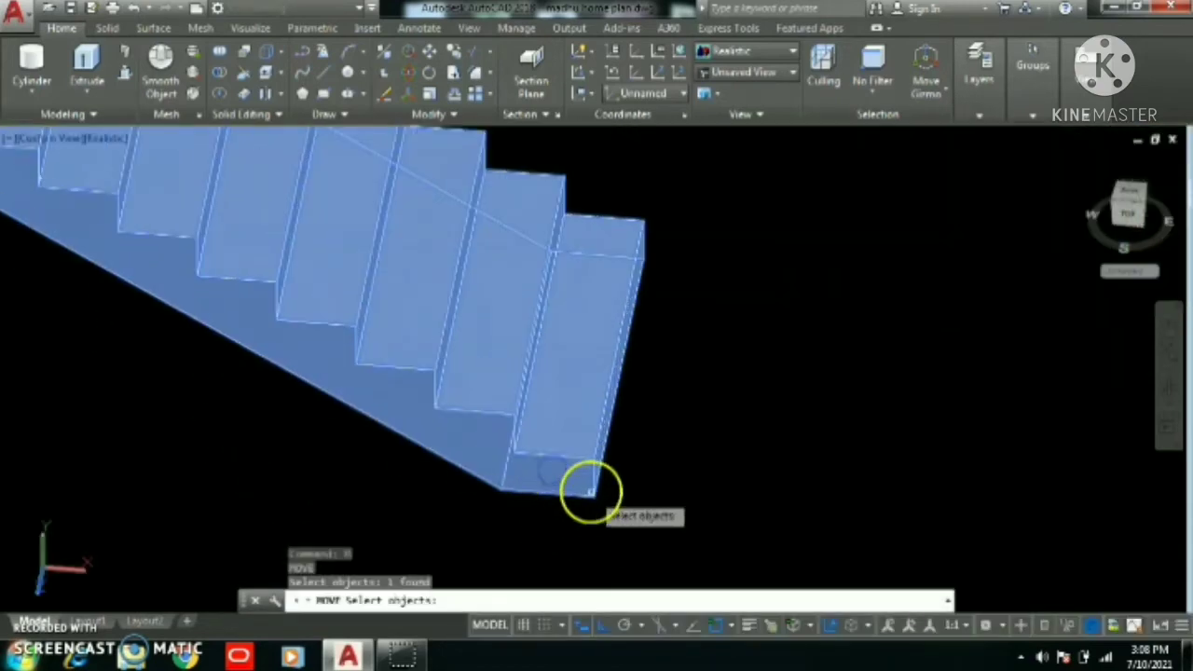
pyautogui.scroll(-5, 594, 519)
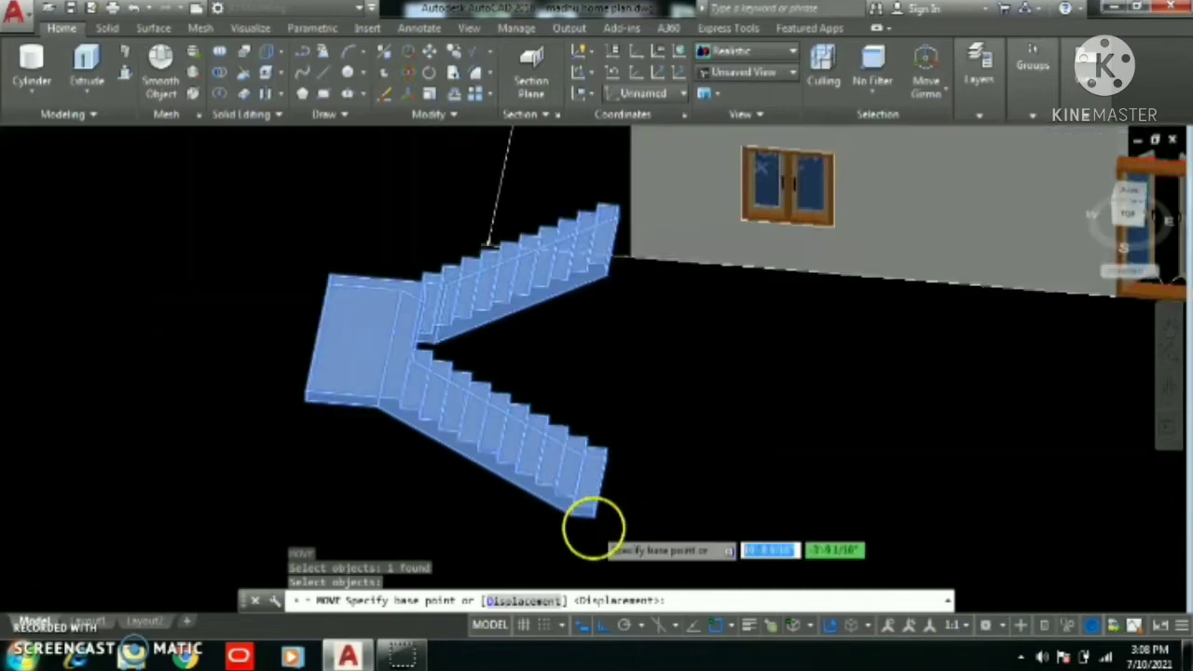
pyautogui.scroll(6, 666, 479)
pyautogui.click(363, 416)
pyautogui.scroll(-4, 606, 354)
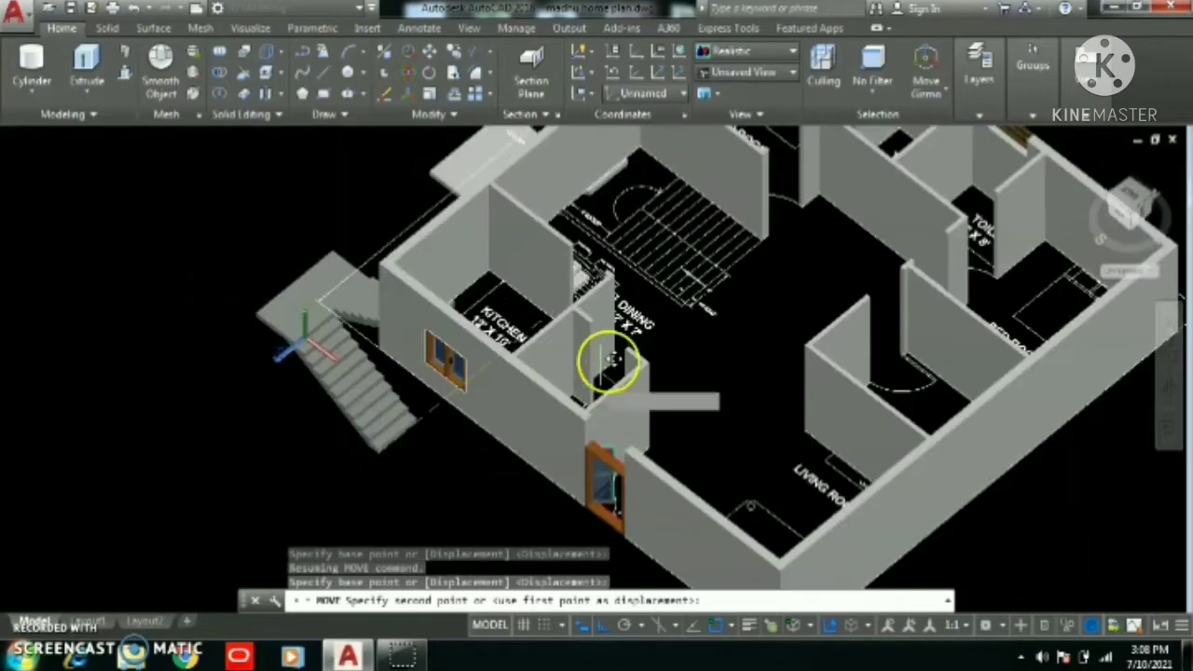
pyautogui.scroll(7, 695, 276)
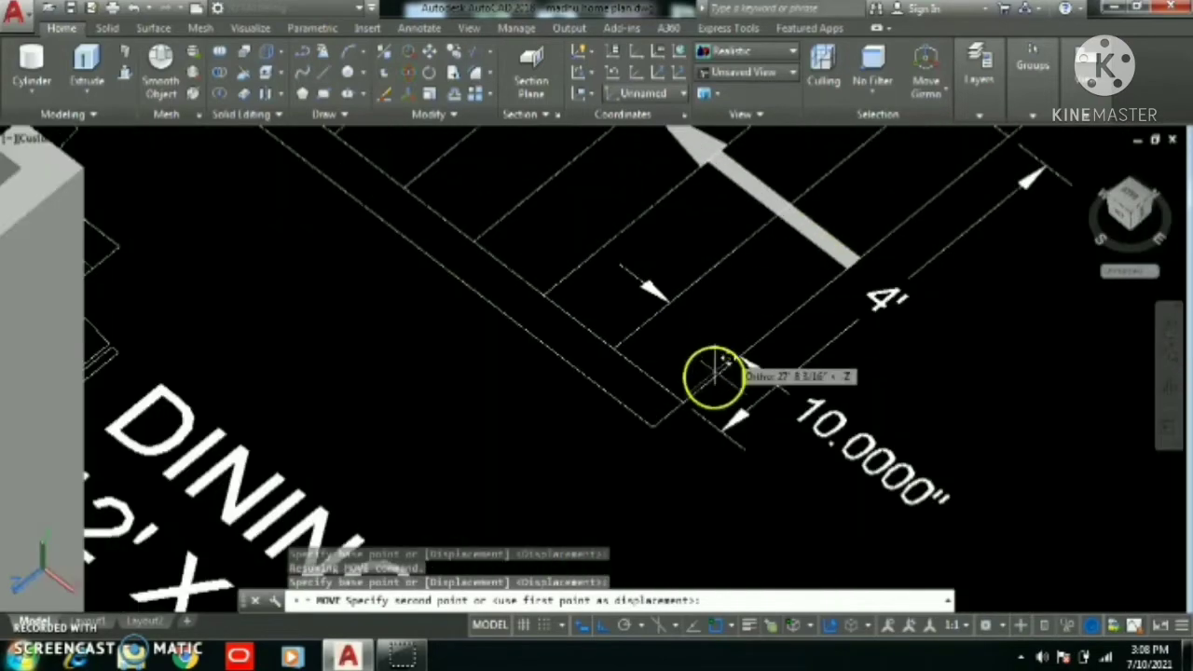
pyautogui.click(683, 406)
pyautogui.scroll(-5, 686, 444)
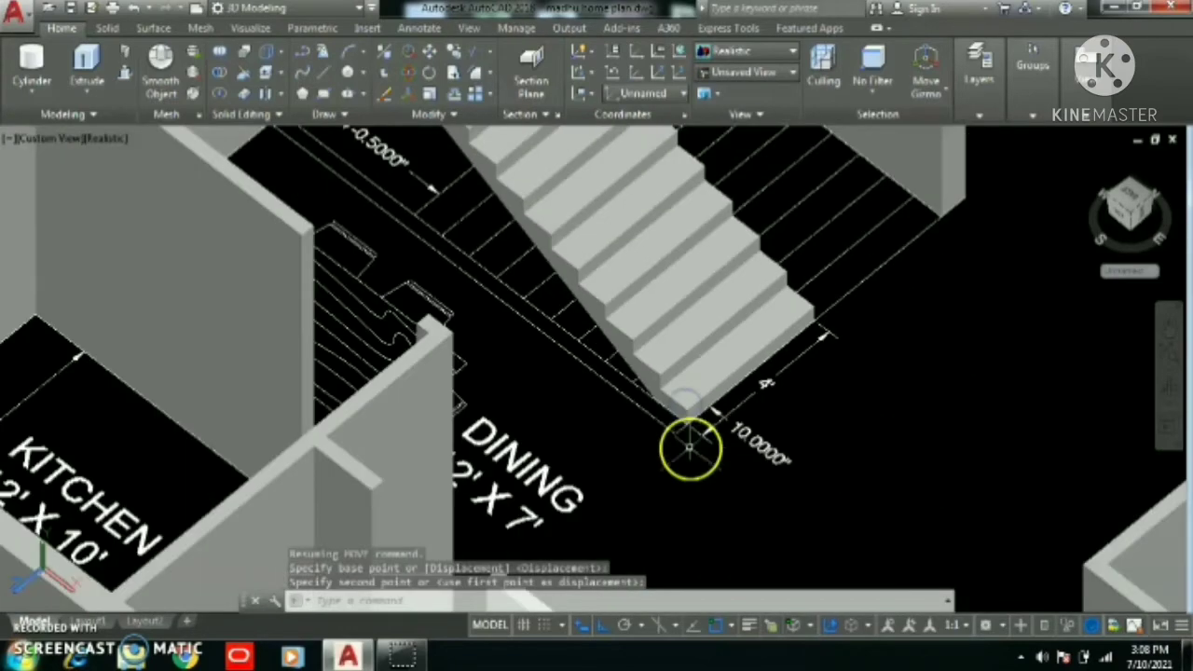
pyautogui.scroll(6, 610, 248)
pyautogui.scroll(-2, 670, 363)
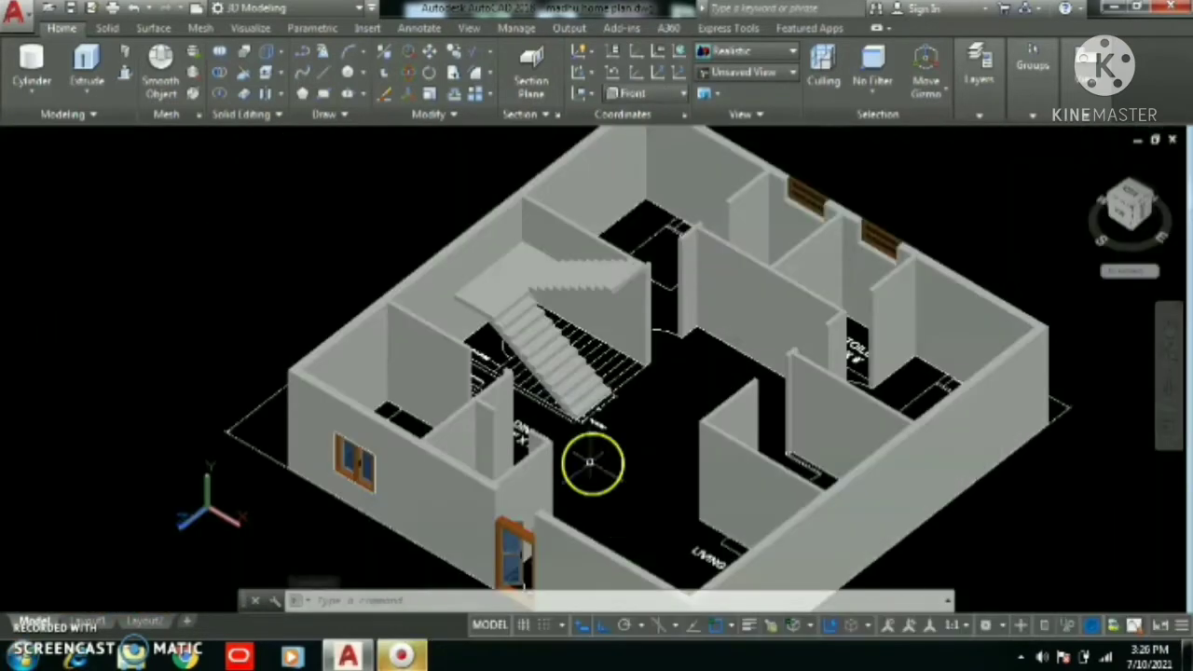
# Switch the coordinate system to World
pyautogui.click(611, 461)
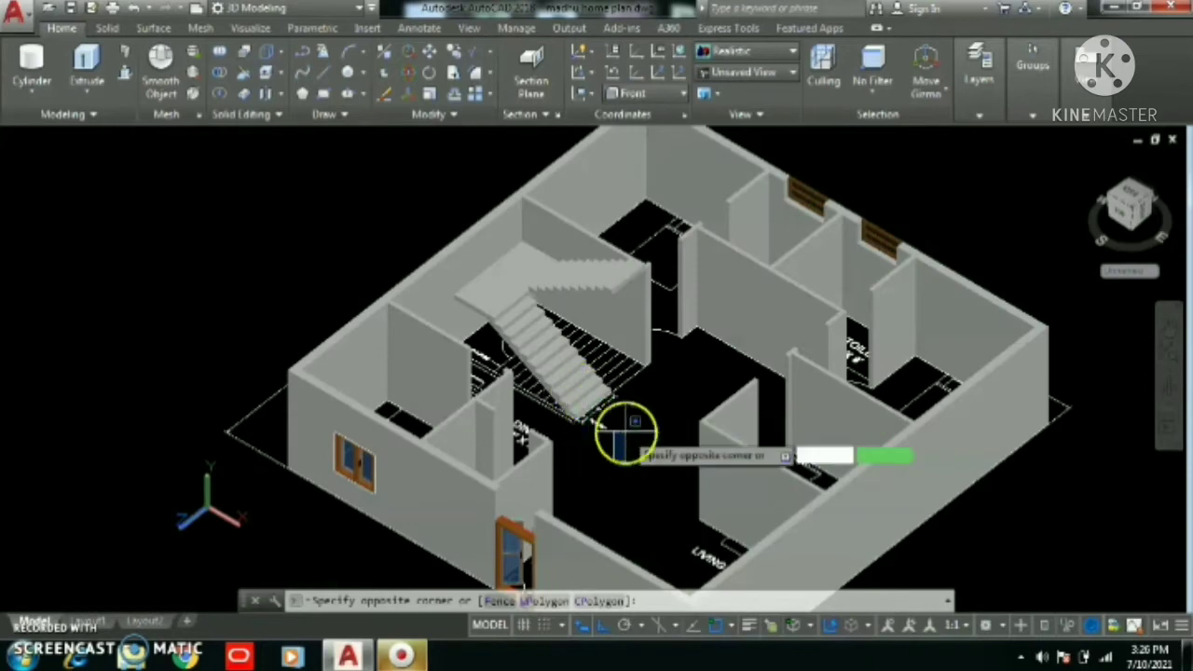
pyautogui.click(624, 431)
pyautogui.scroll(2, 232, 532)
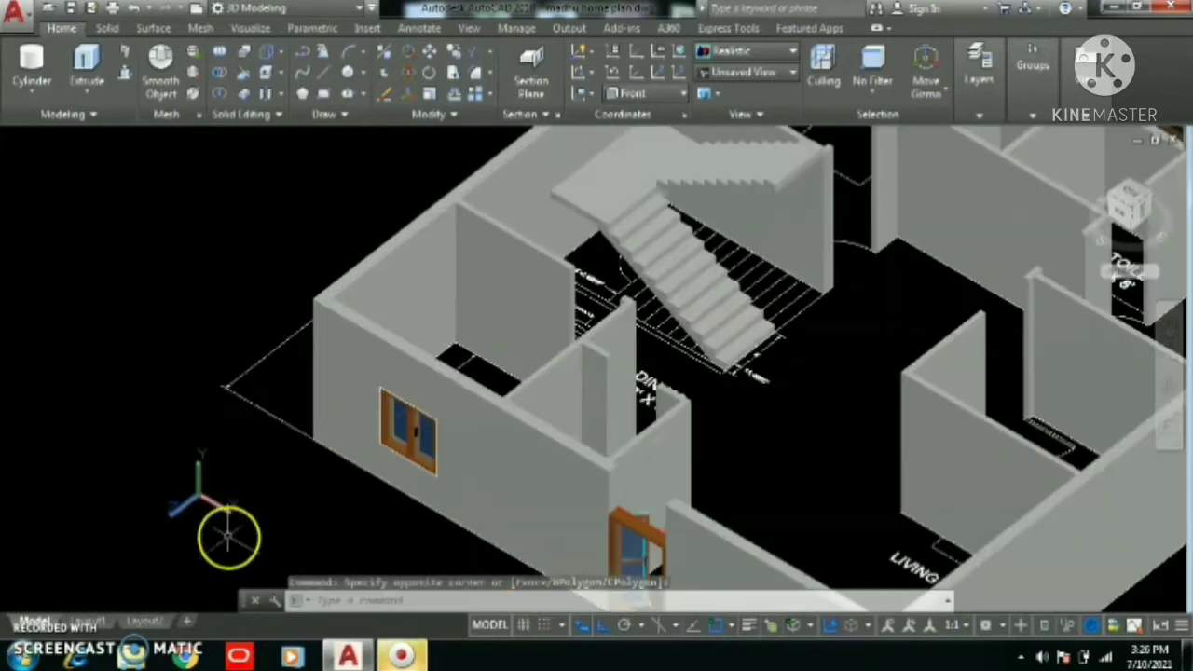
pyautogui.scroll(-3, 230, 538)
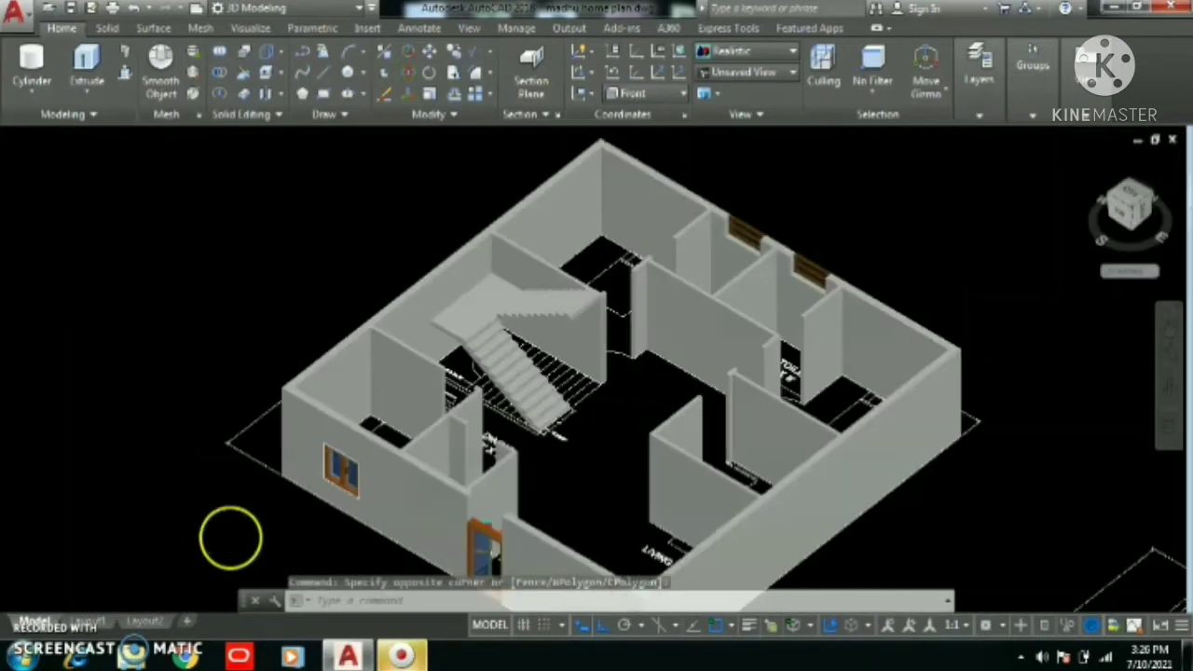
pyautogui.click(673, 95)
pyautogui.click(642, 114)
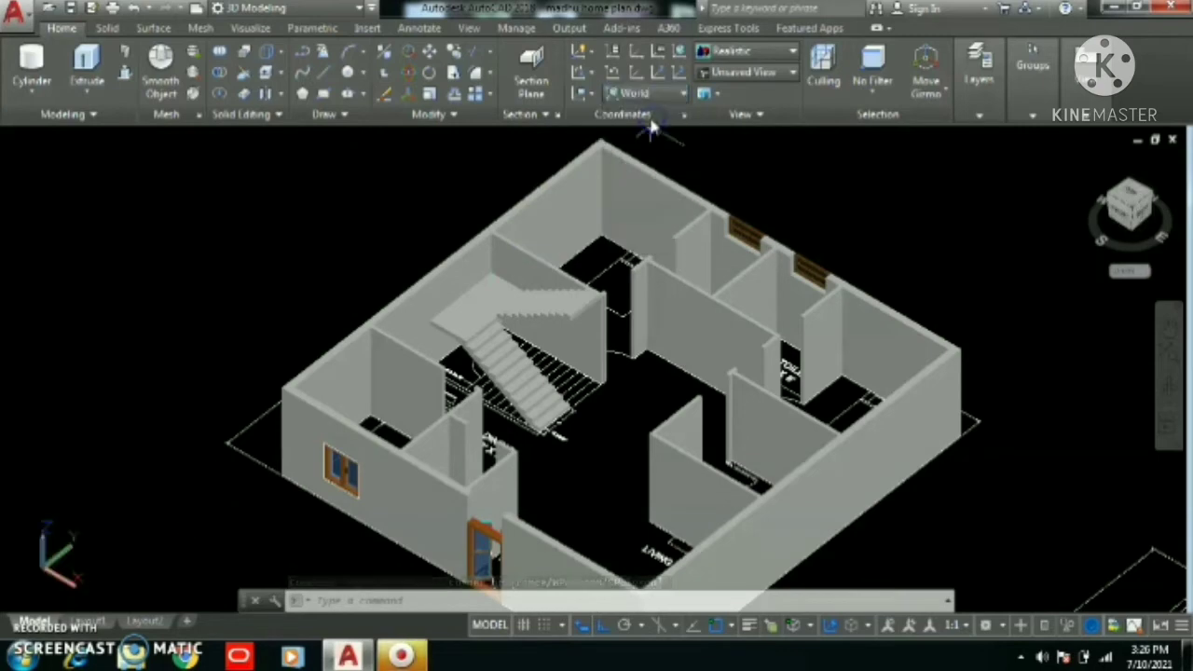
# Create a railing post cylinder with a 2-inch radius and 3-foot height on the lowest tread, near its outer end
pyautogui.scroll(5, 551, 404)
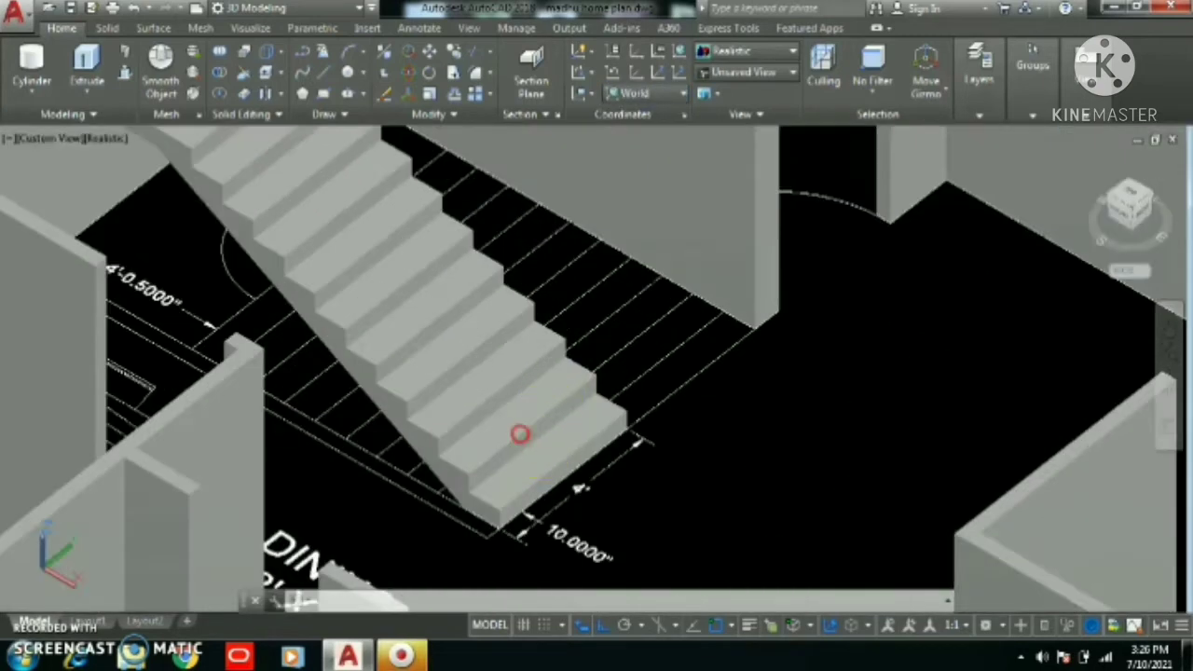
pyautogui.scroll(4, 519, 434)
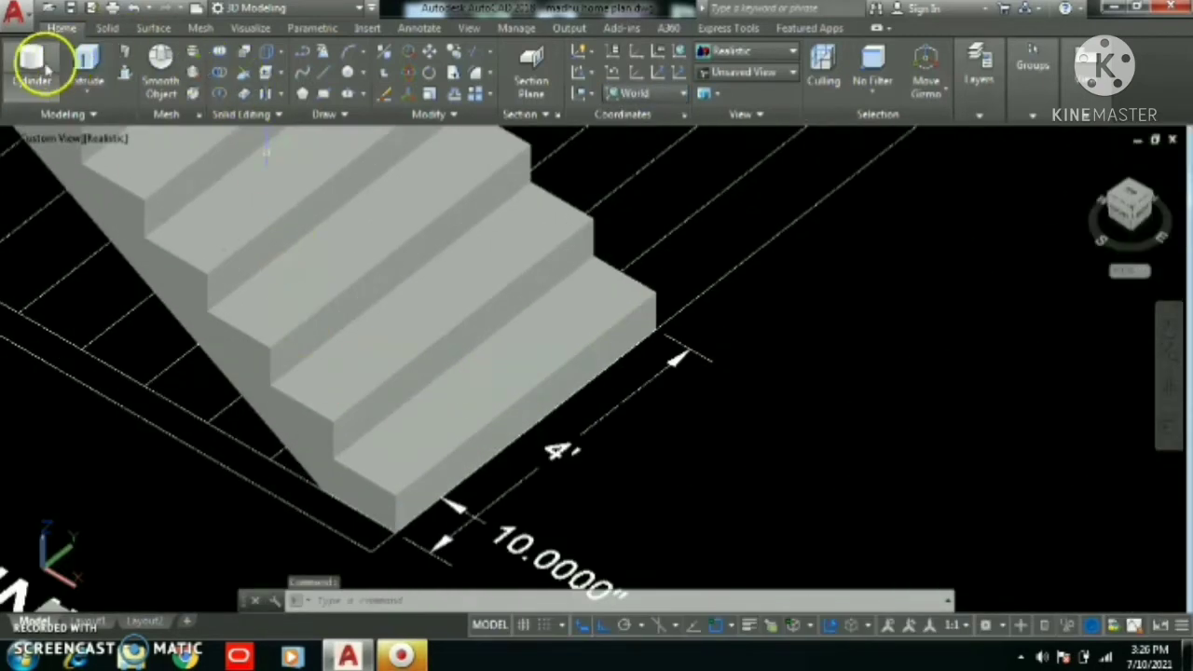
pyautogui.click(33, 62)
pyautogui.scroll(5, 395, 419)
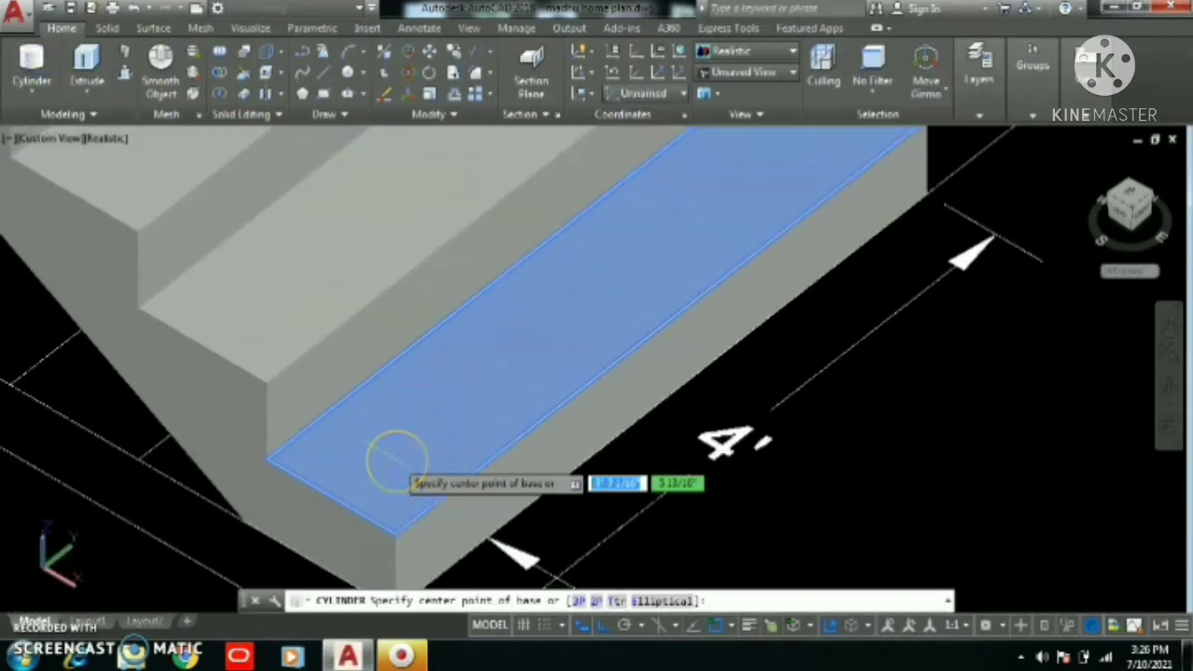
pyautogui.click(390, 477)
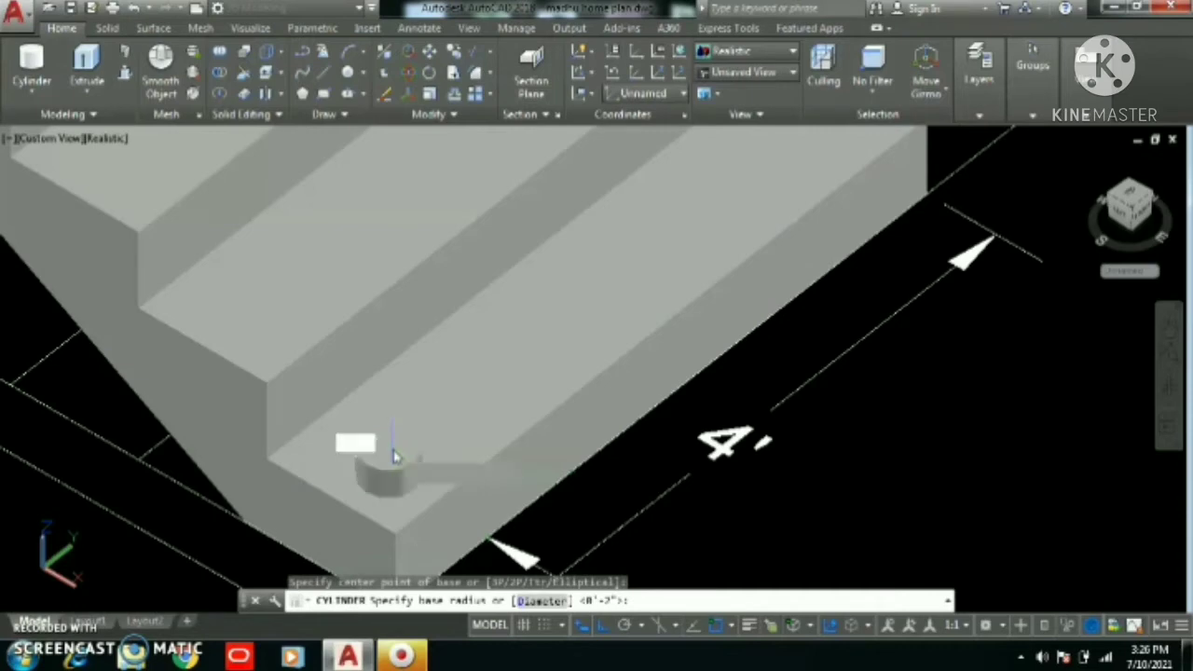
pyautogui.write('2')
pyautogui.press('Return')
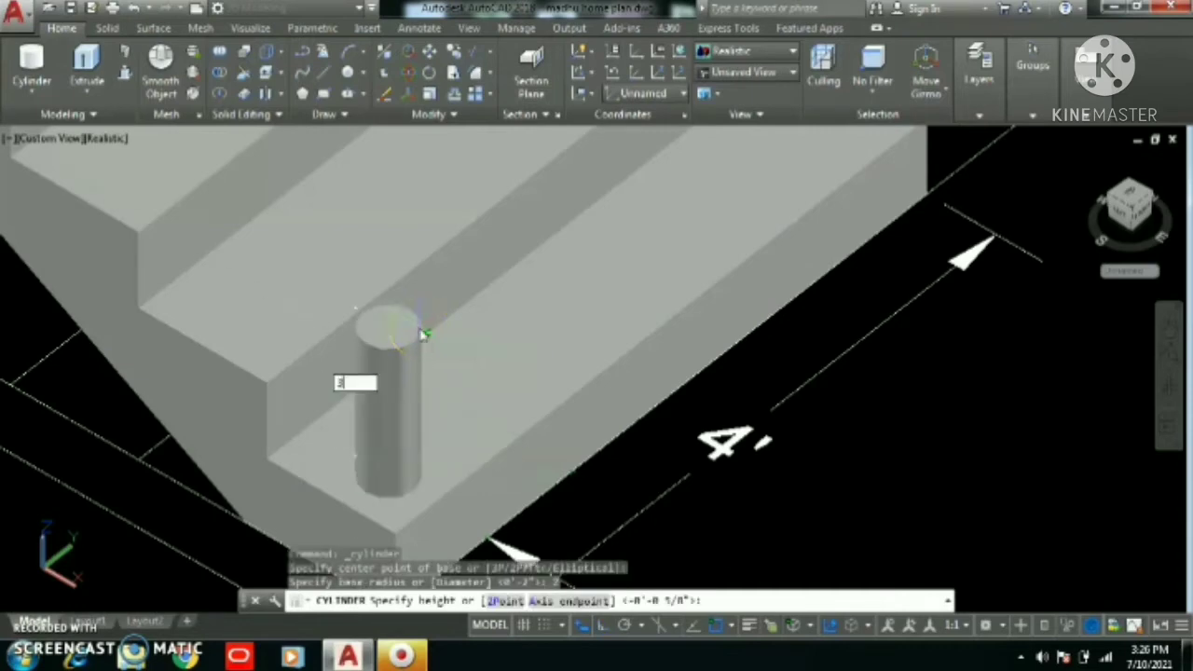
pyautogui.write("3'")
pyautogui.press('Return')
pyautogui.scroll(-3, 447, 390)
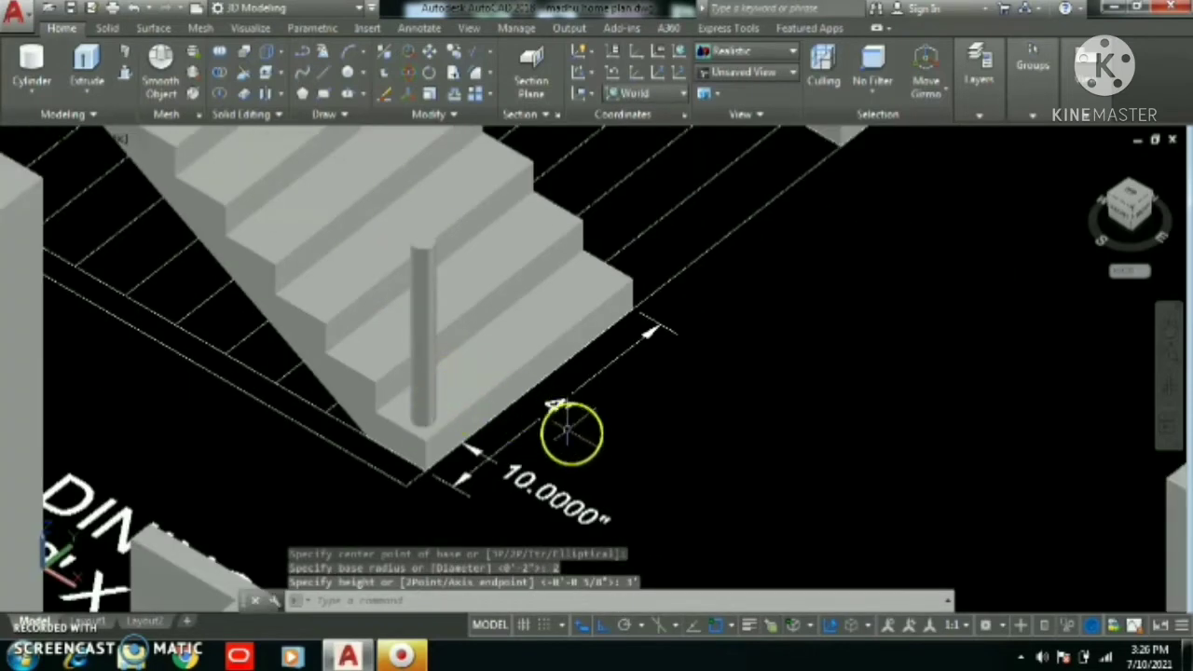
# Copy the railing post from the lowest step's front top corner to the matching corner of the second step
pyautogui.write('co')
pyautogui.press('Return')
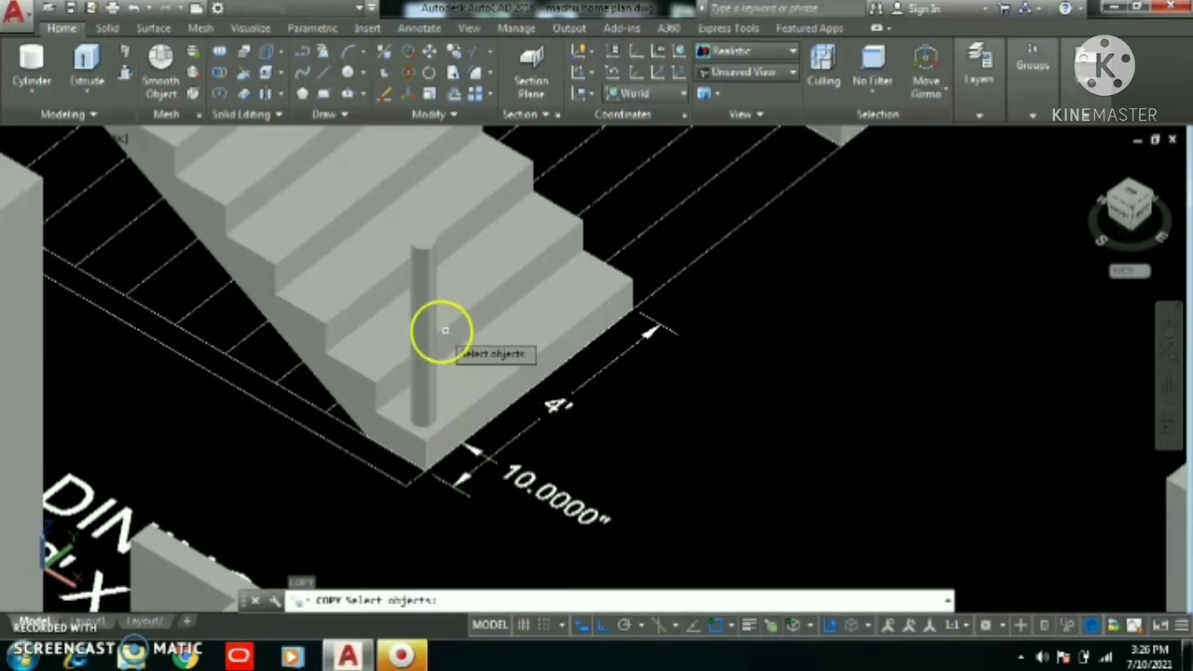
pyautogui.click(424, 332)
pyautogui.scroll(3, 426, 401)
pyautogui.press('Return')
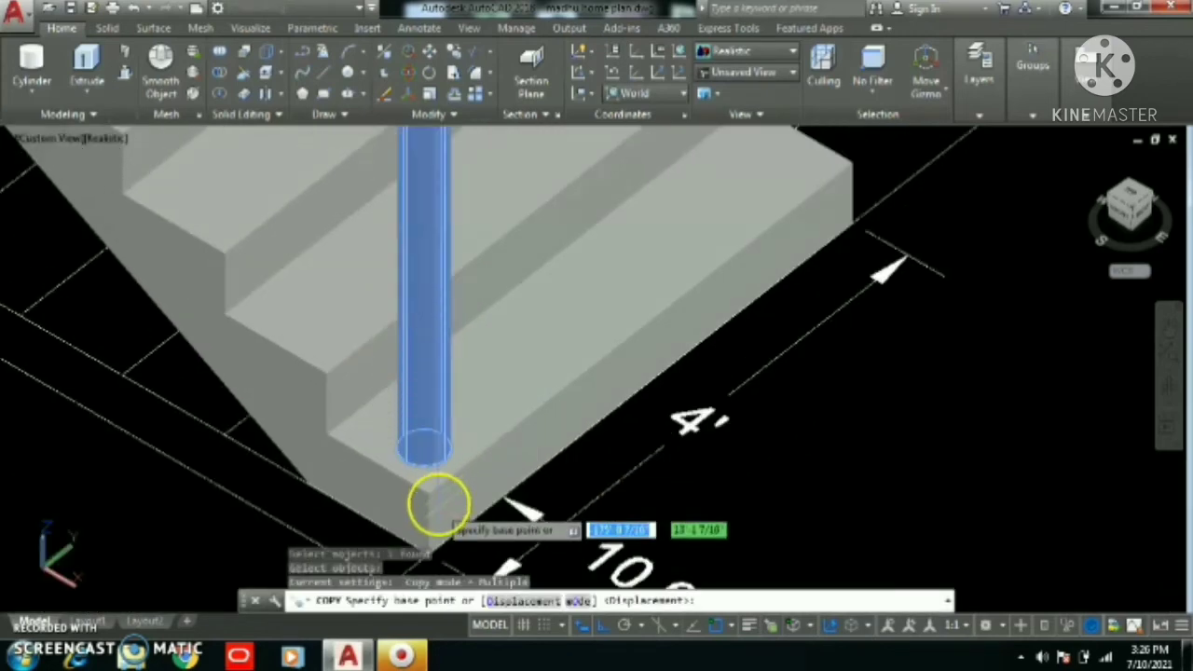
pyautogui.click(427, 494)
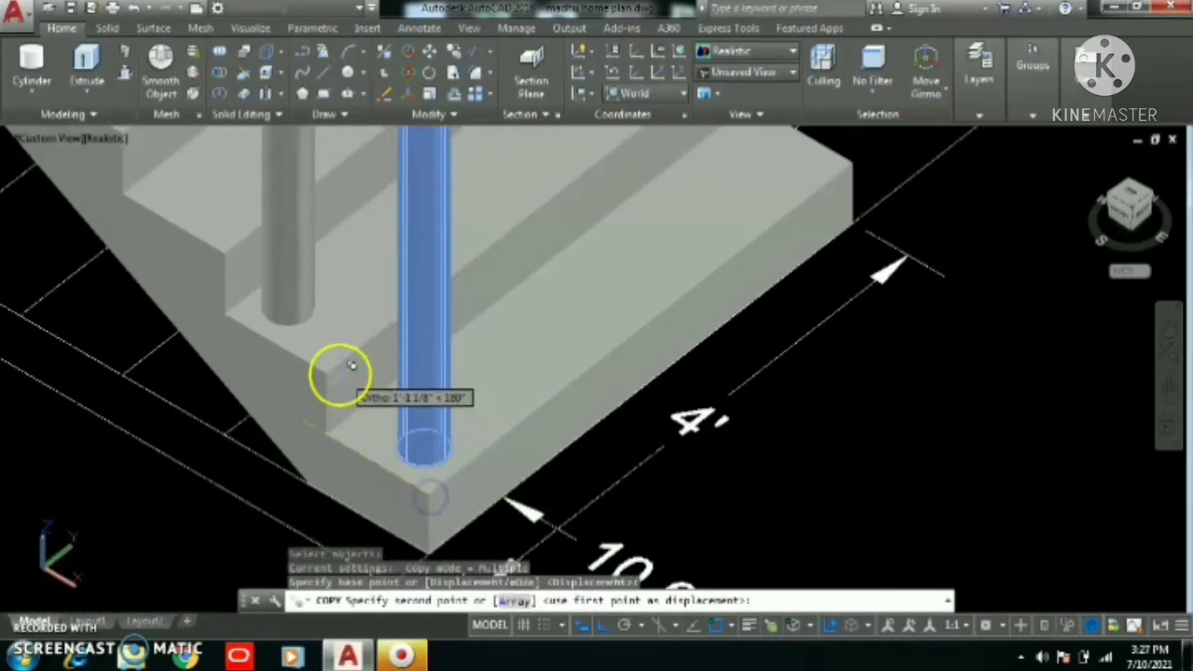
pyautogui.click(328, 373)
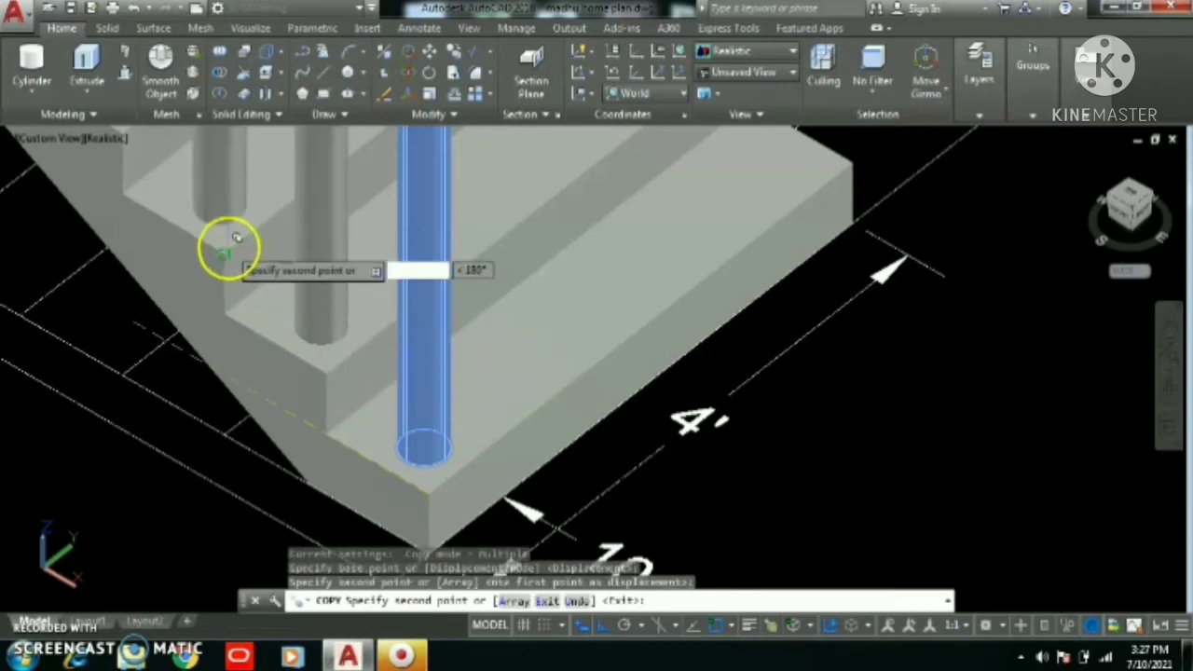
# Place further copies of the post at the matching corner of each remaining step up to the landing
pyautogui.moveTo(218, 232); pyautogui.dragTo(485, 444, button='middle')
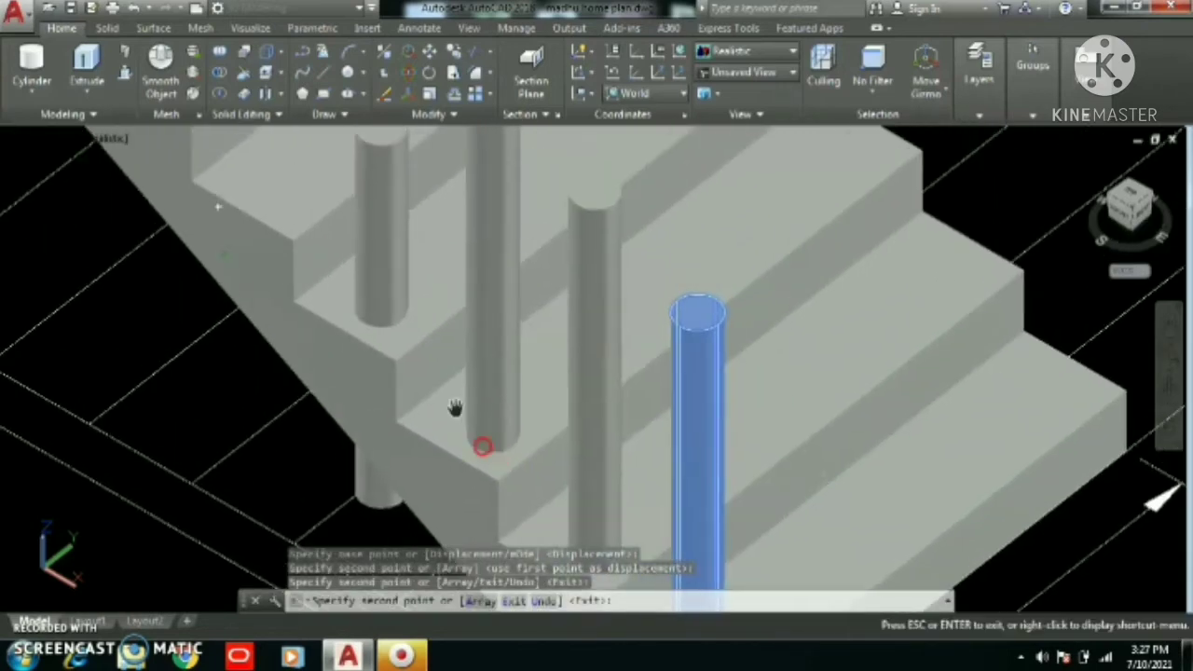
pyautogui.click(394, 347)
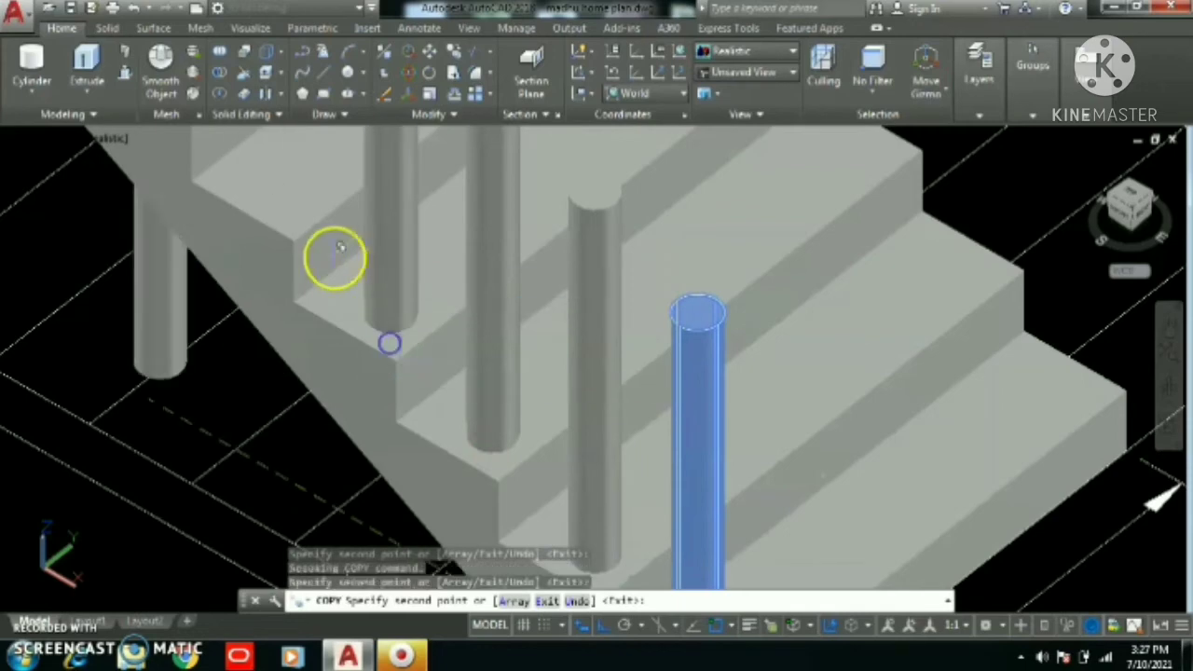
pyautogui.moveTo(280, 223); pyautogui.dragTo(479, 449, button='middle')
pyautogui.click(369, 309)
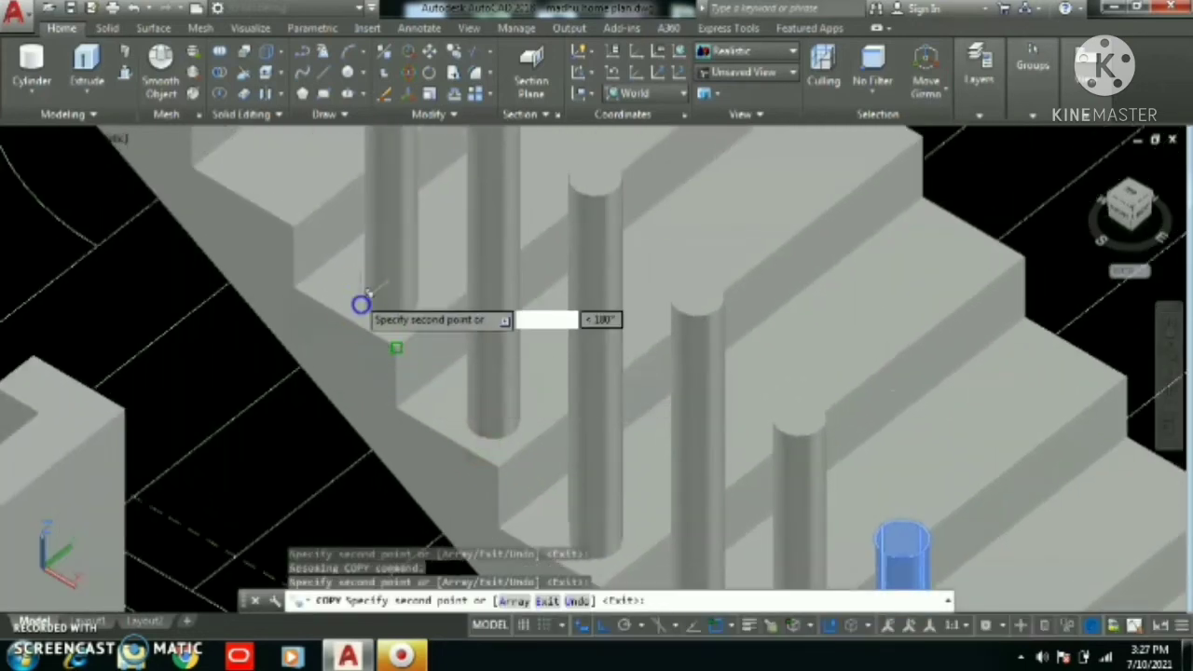
pyautogui.moveTo(369, 309); pyautogui.dragTo(464, 446, button='middle')
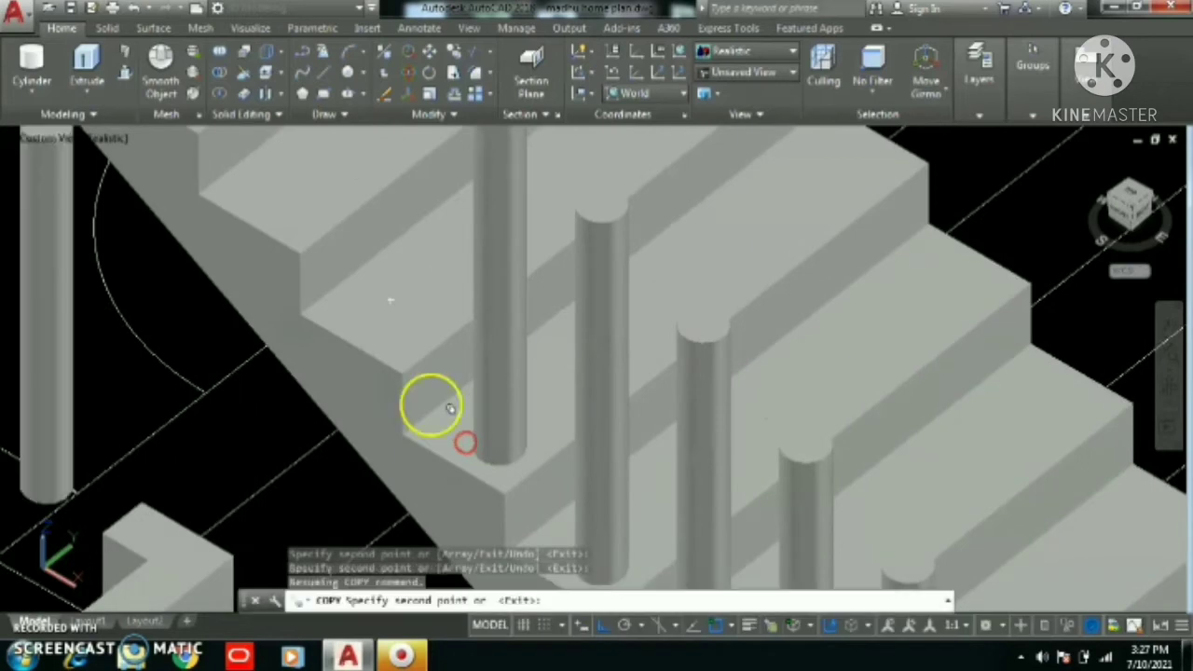
pyautogui.click(404, 375)
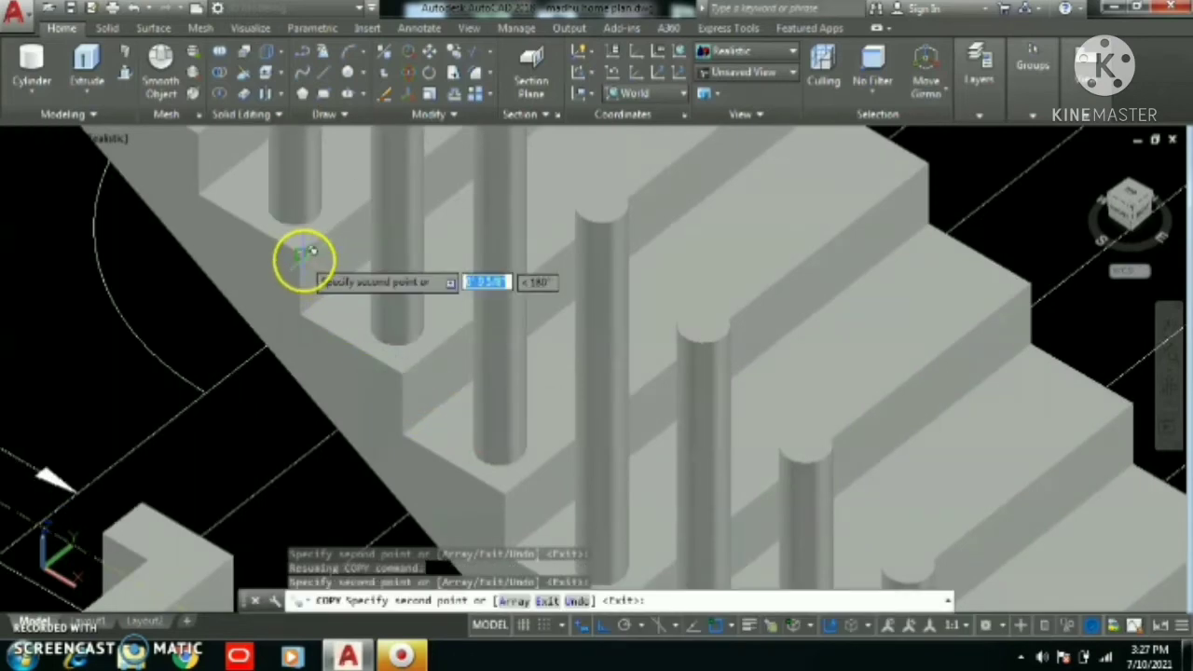
pyautogui.click(303, 260)
pyautogui.moveTo(240, 252); pyautogui.dragTo(393, 466, button='middle')
pyautogui.click(351, 345)
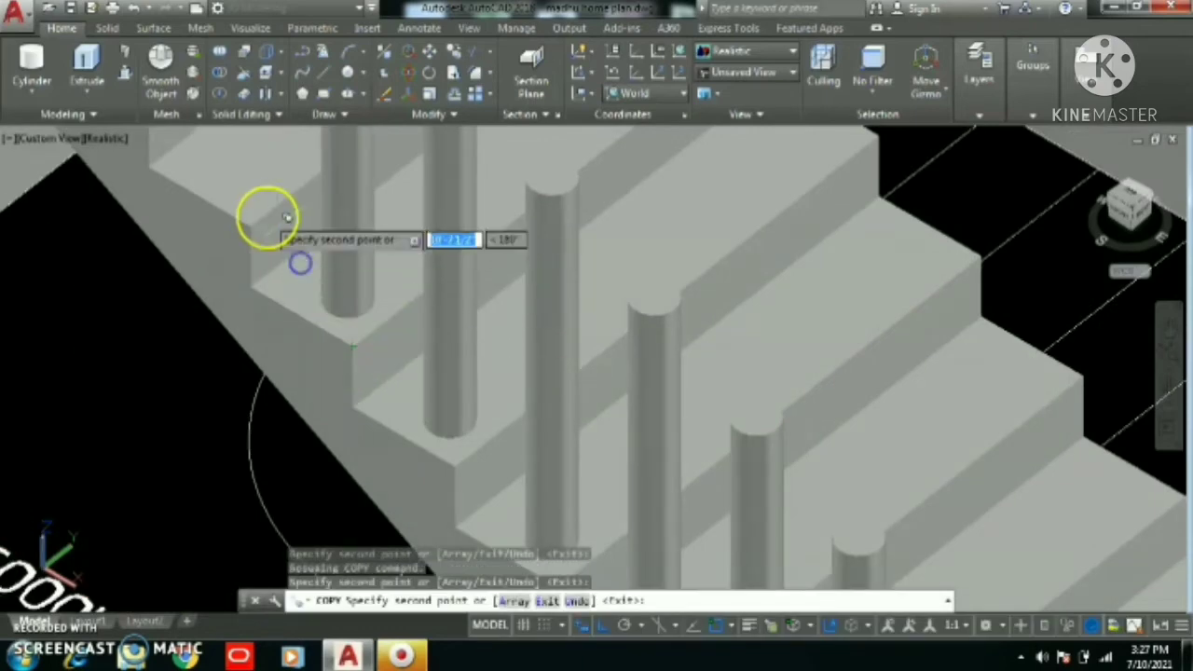
pyautogui.moveTo(333, 328); pyautogui.dragTo(399, 409, button='middle')
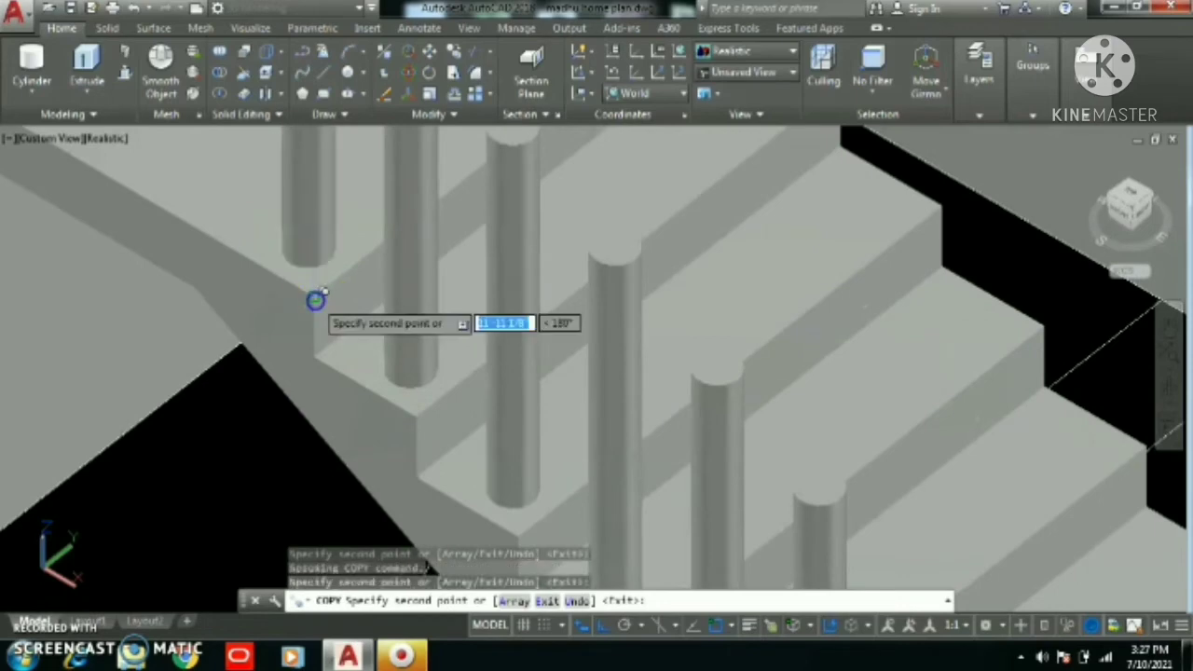
pyautogui.press('Escape')
# Start a handrail spline at the top centre of the lowest post and run it through the first five post tops
pyautogui.scroll(-6, 337, 353)
pyautogui.moveTo(424, 418); pyautogui.dragTo(337, 253, button='middle')
pyautogui.write('spl')
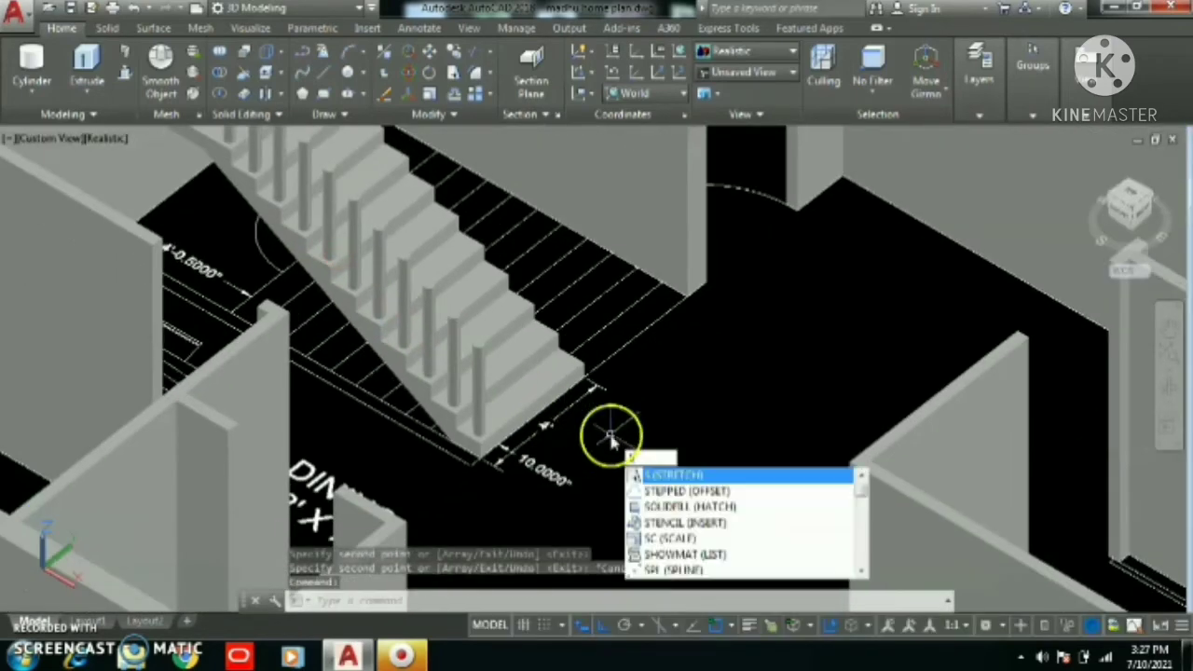
pyautogui.press('Return')
pyautogui.scroll(5, 494, 359)
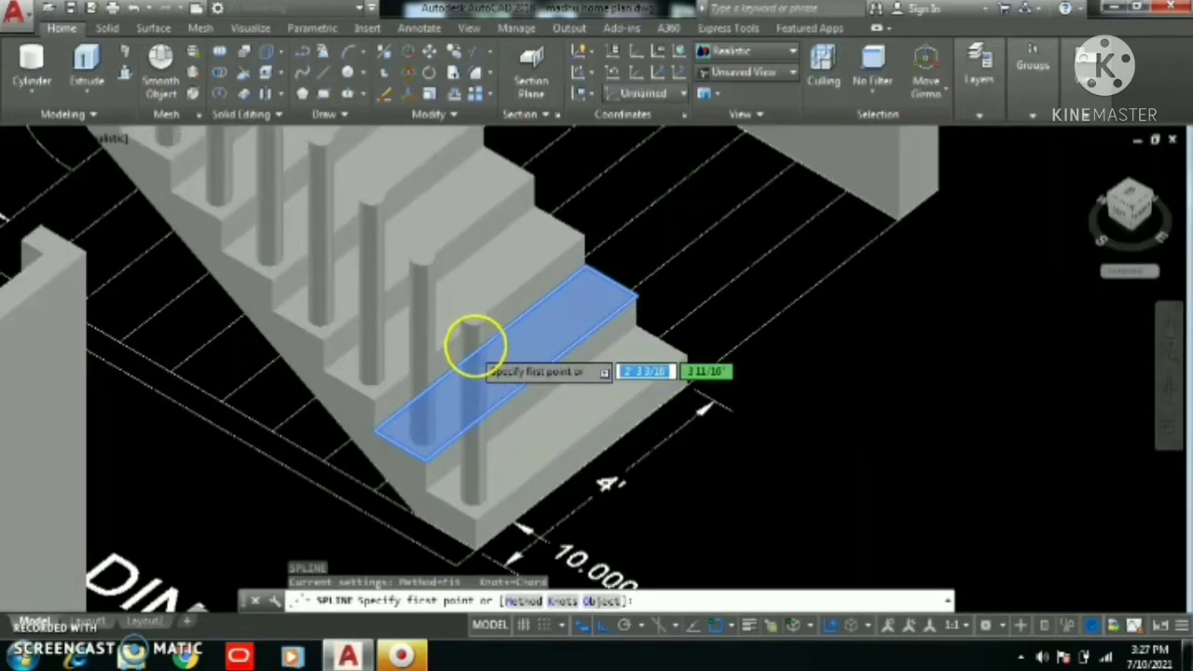
pyautogui.click(471, 291)
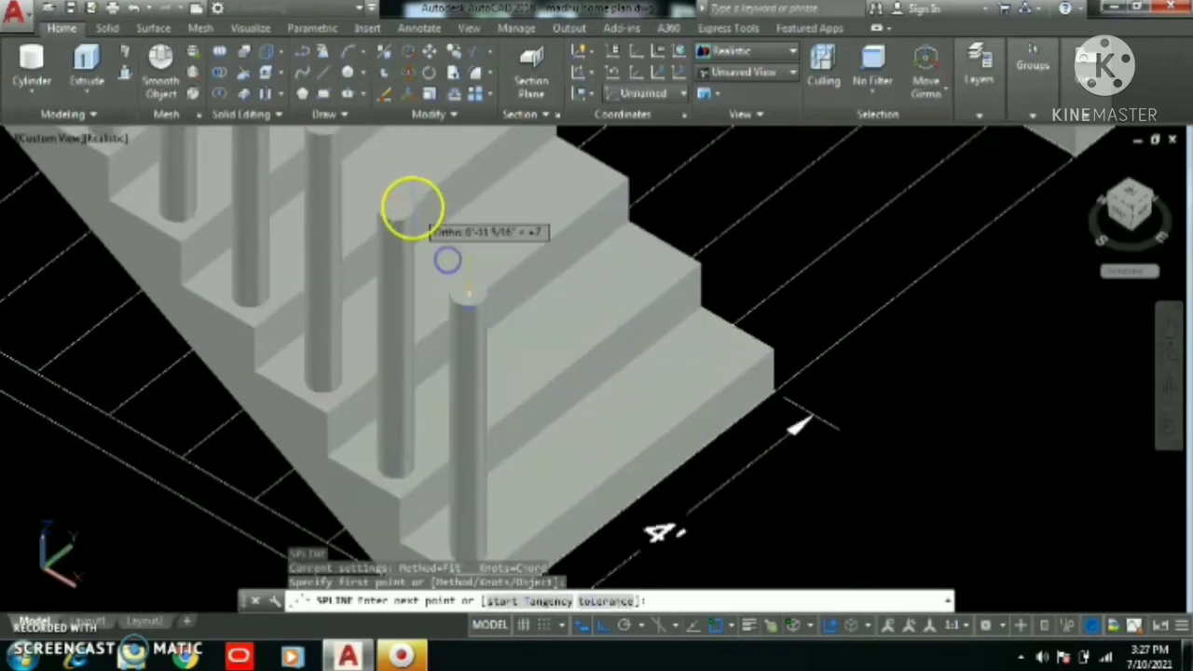
pyautogui.click(399, 202)
pyautogui.moveTo(391, 199); pyautogui.dragTo(506, 466, button='middle')
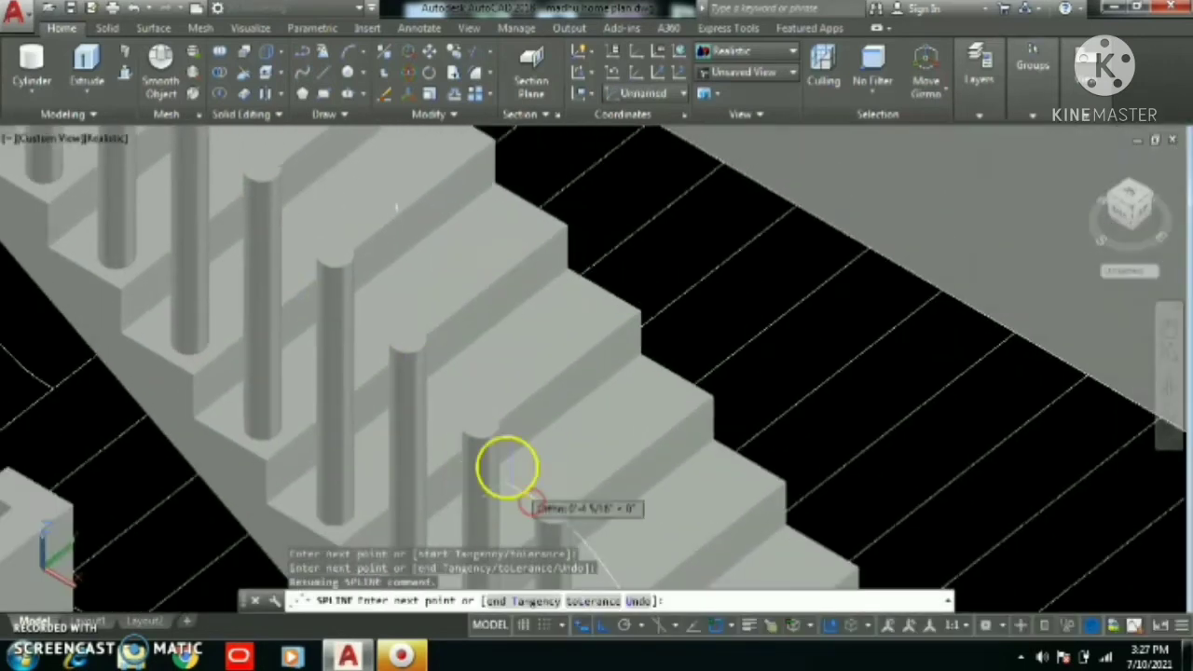
pyautogui.click(480, 425)
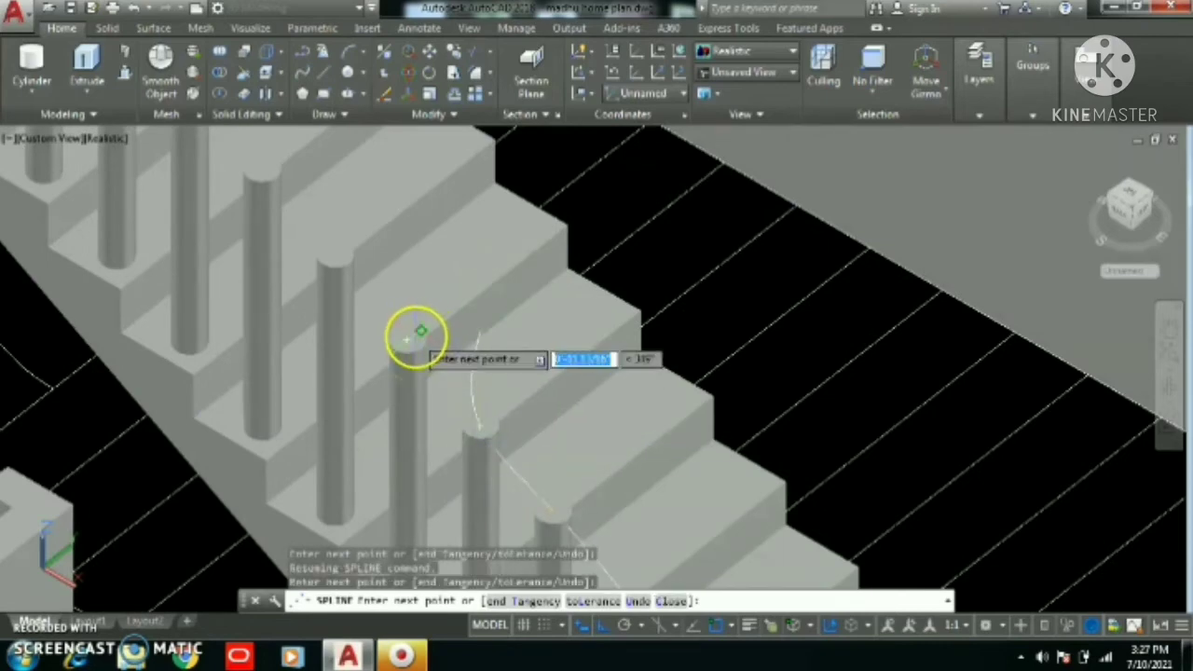
pyautogui.click(408, 341)
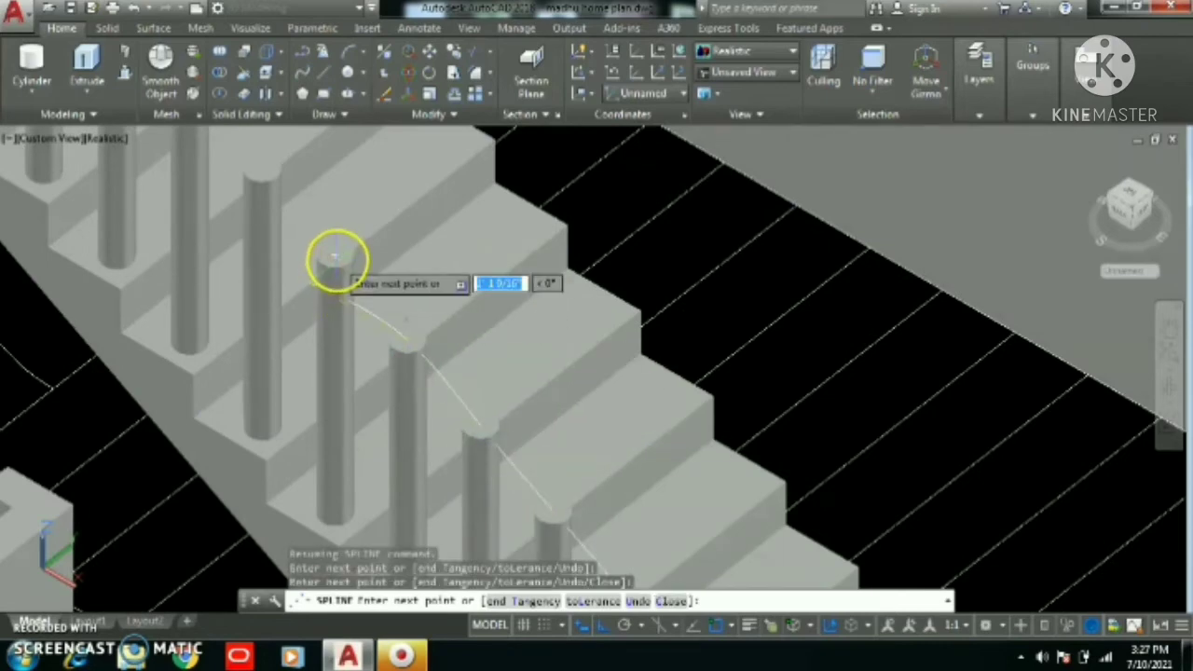
pyautogui.click(338, 260)
# Continue the spline through the top centres of the remaining posts and end it at the landing post
pyautogui.moveTo(326, 244); pyautogui.dragTo(460, 392, button='middle')
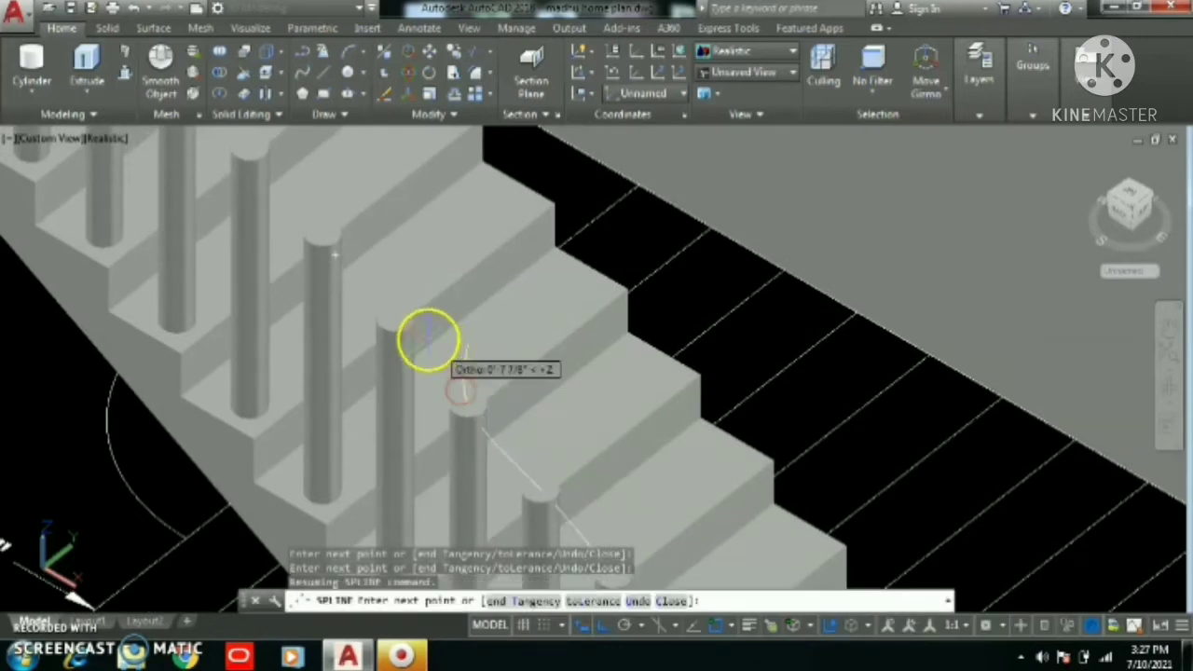
pyautogui.click(395, 320)
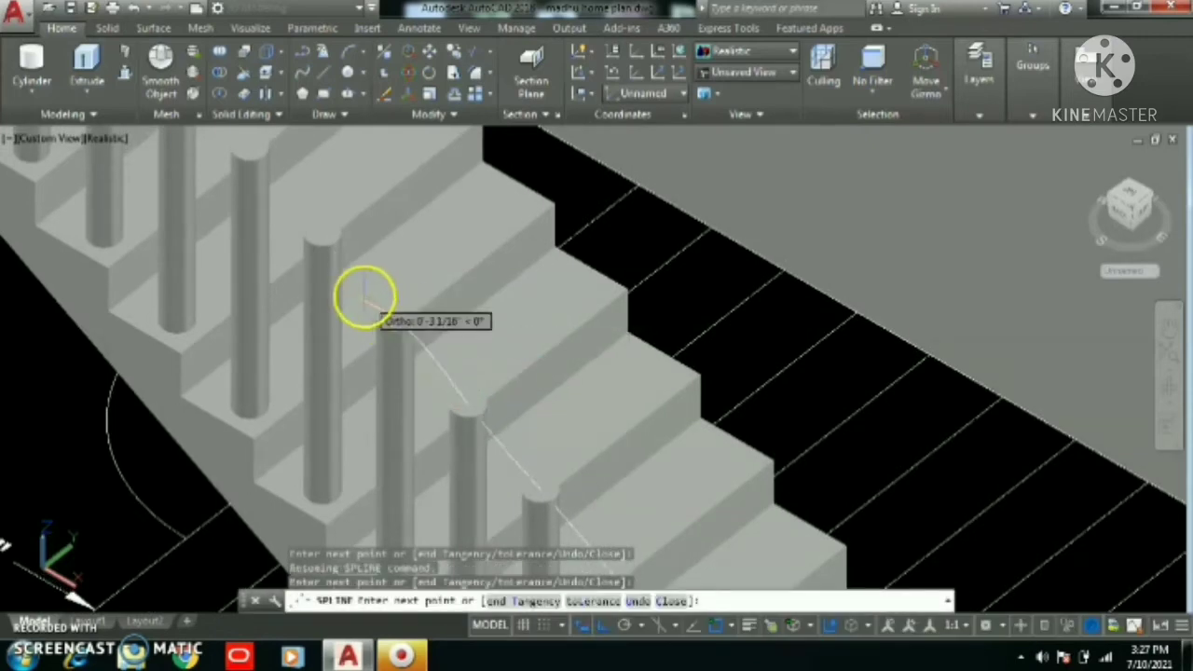
pyautogui.moveTo(365, 297); pyautogui.dragTo(385, 325, button='middle')
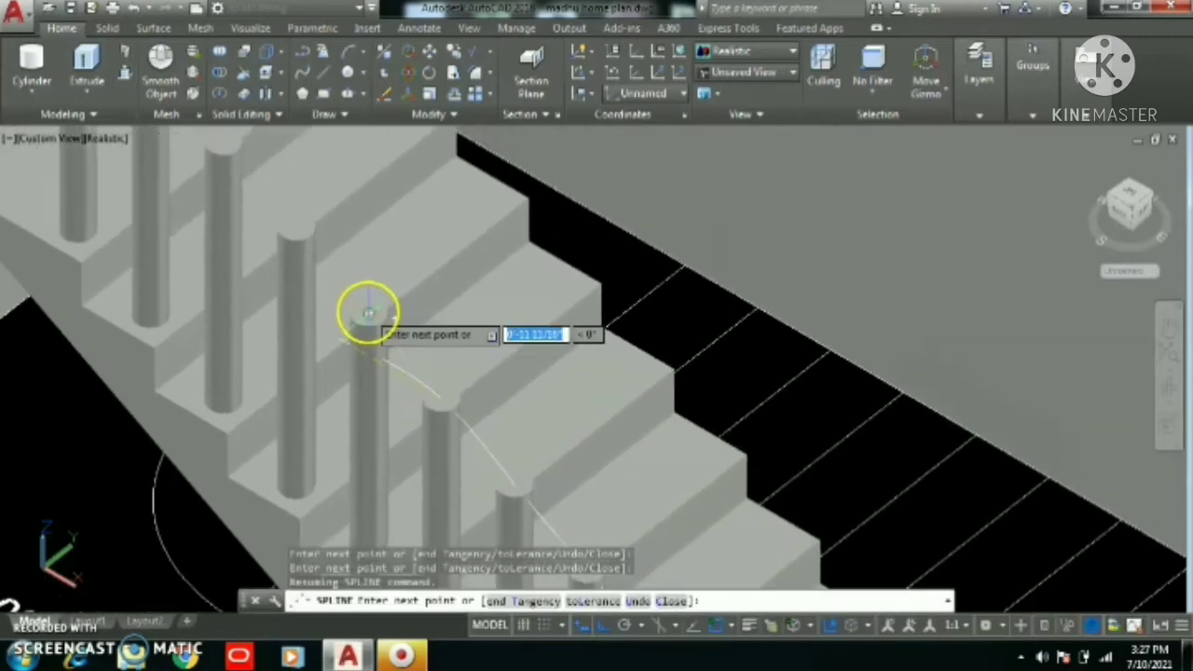
pyautogui.moveTo(341, 271); pyautogui.dragTo(363, 385, button='middle')
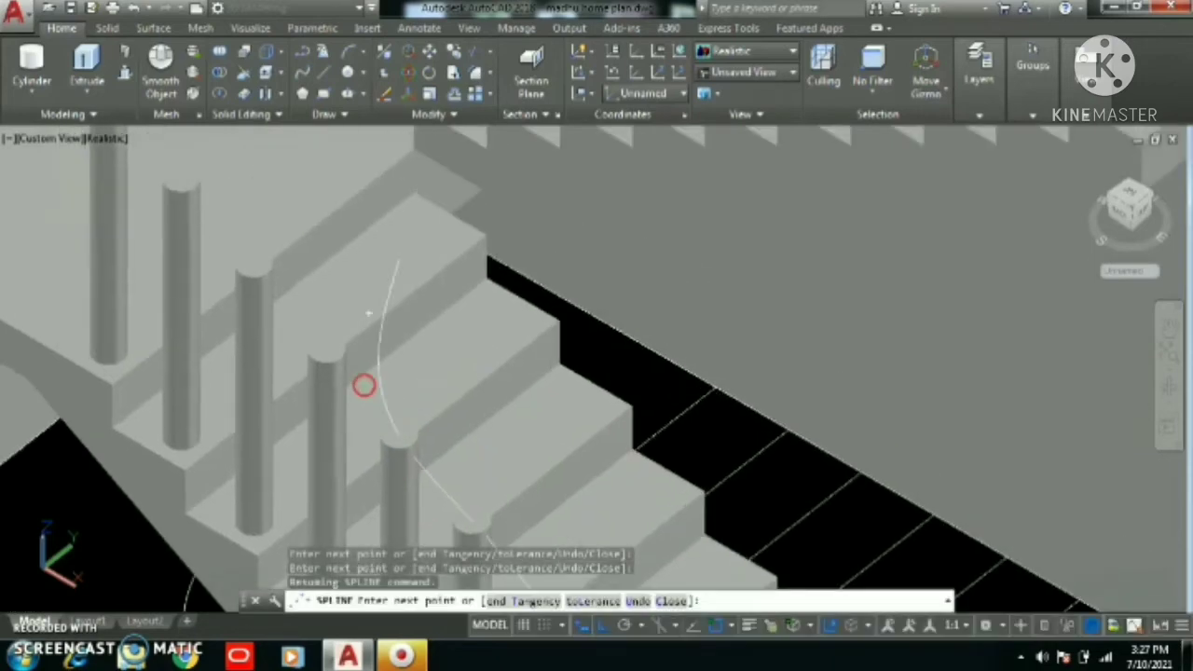
pyautogui.click(321, 346)
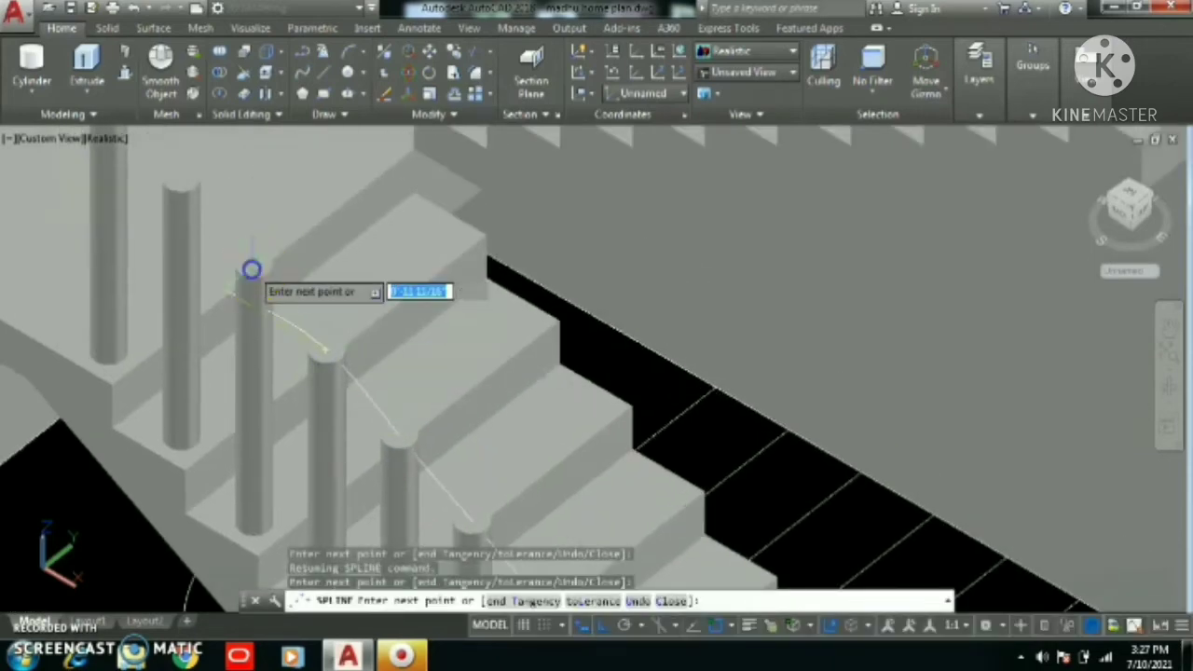
pyautogui.click(251, 269)
pyautogui.moveTo(239, 239); pyautogui.dragTo(333, 423, button='middle')
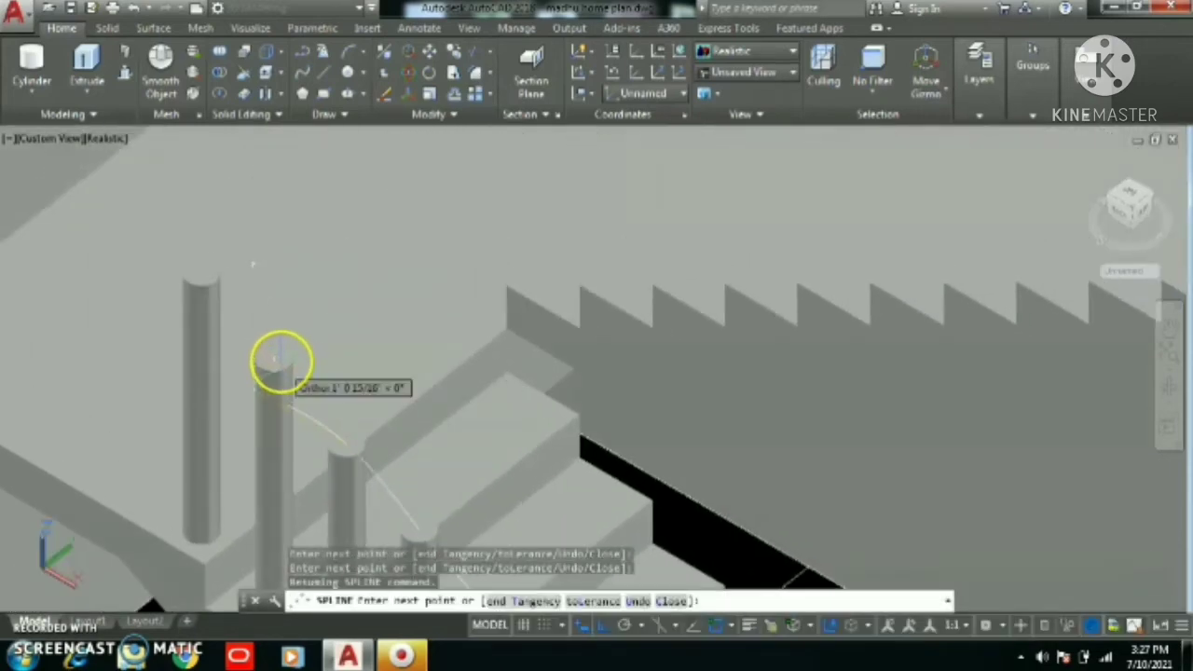
pyautogui.click(281, 357)
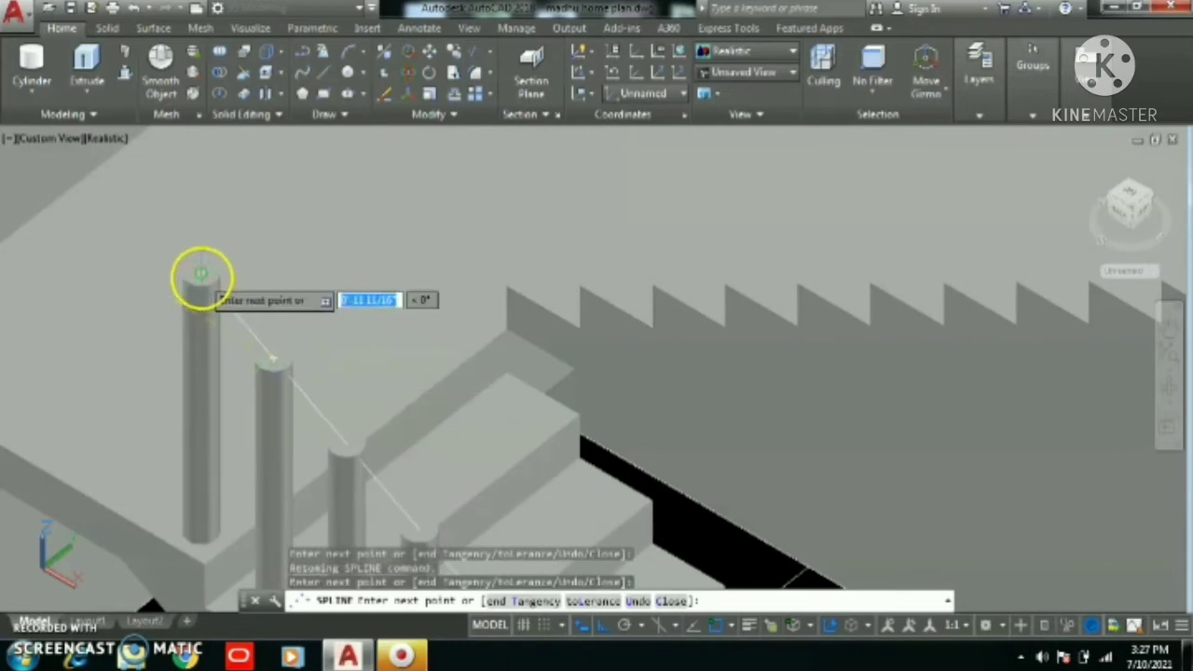
pyautogui.click(200, 274)
pyautogui.press('Return')
# Draw a circle with a 1-inch radius on the open floor in front of the lowest step as the handrail profile
pyautogui.scroll(-6, 298, 285)
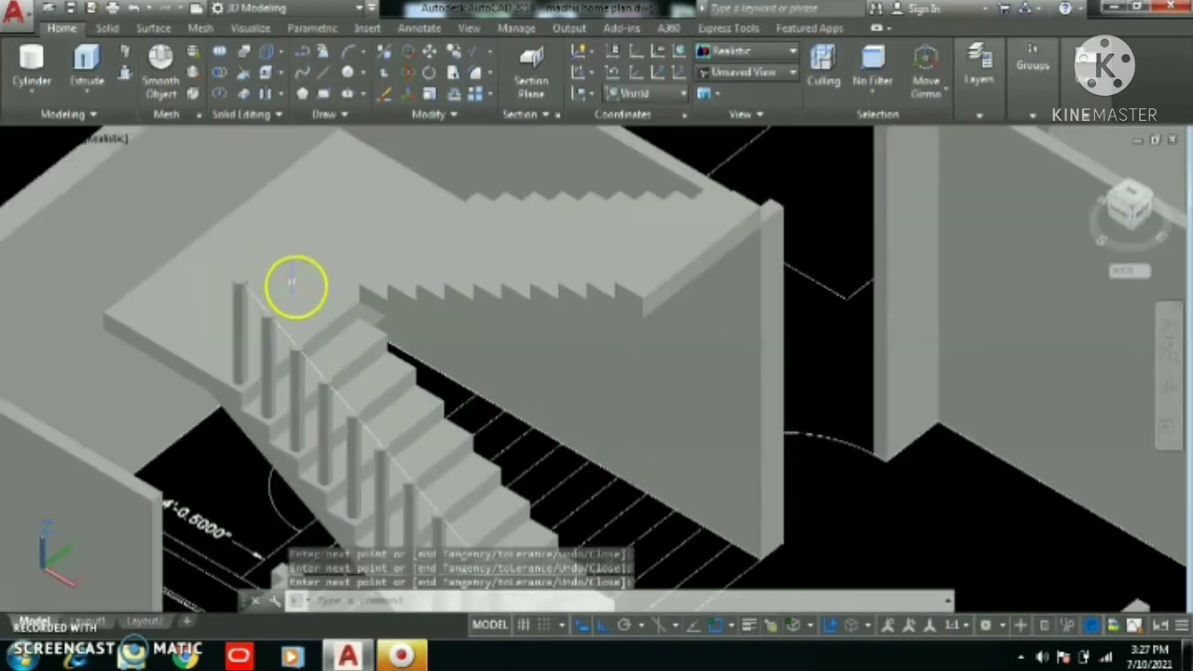
pyautogui.scroll(5, 454, 466)
pyautogui.scroll(2, 454, 466)
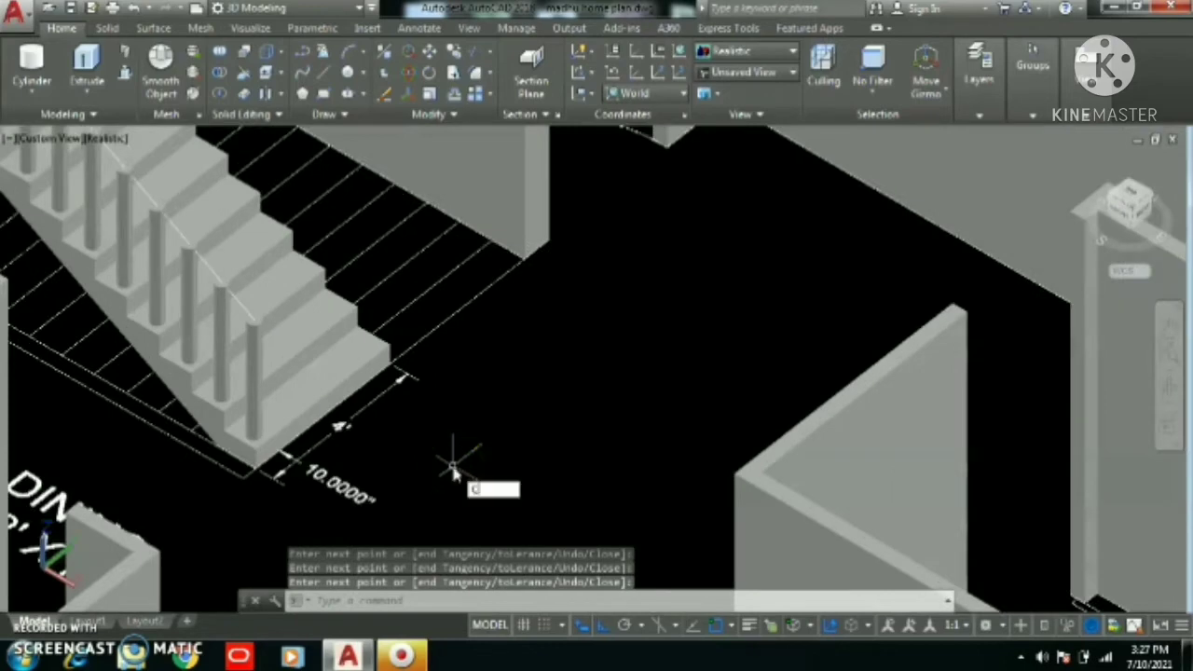
pyautogui.press('Return')
pyautogui.click(451, 445)
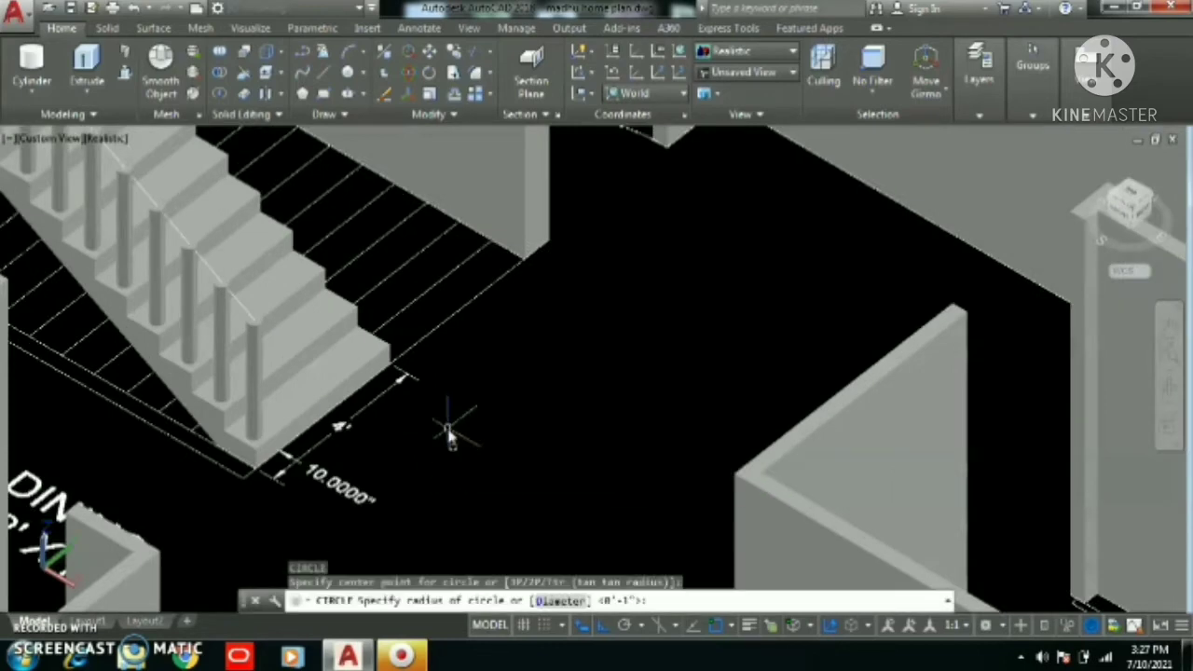
pyautogui.write('1')
pyautogui.press('Return')
# Sweep the 1-inch-radius circle along the spline over the posts to form the solid handrail
pyautogui.scroll(4, 454, 463)
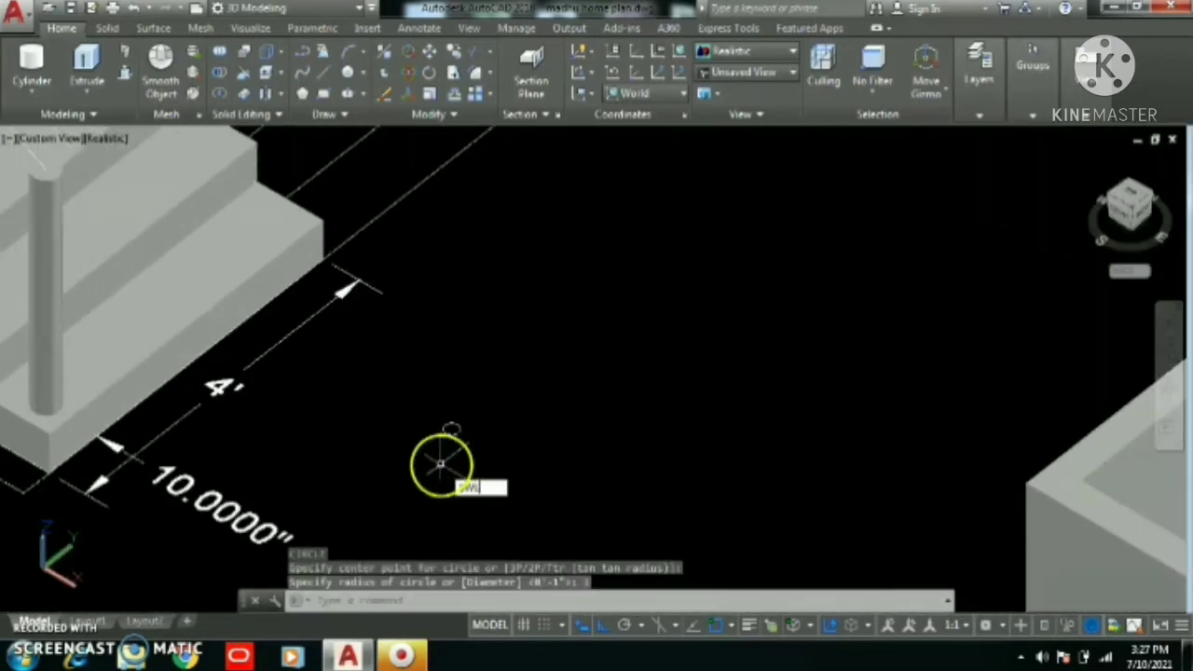
pyautogui.write('sw')
pyautogui.press('Return')
pyautogui.click(479, 438)
pyautogui.click(412, 380)
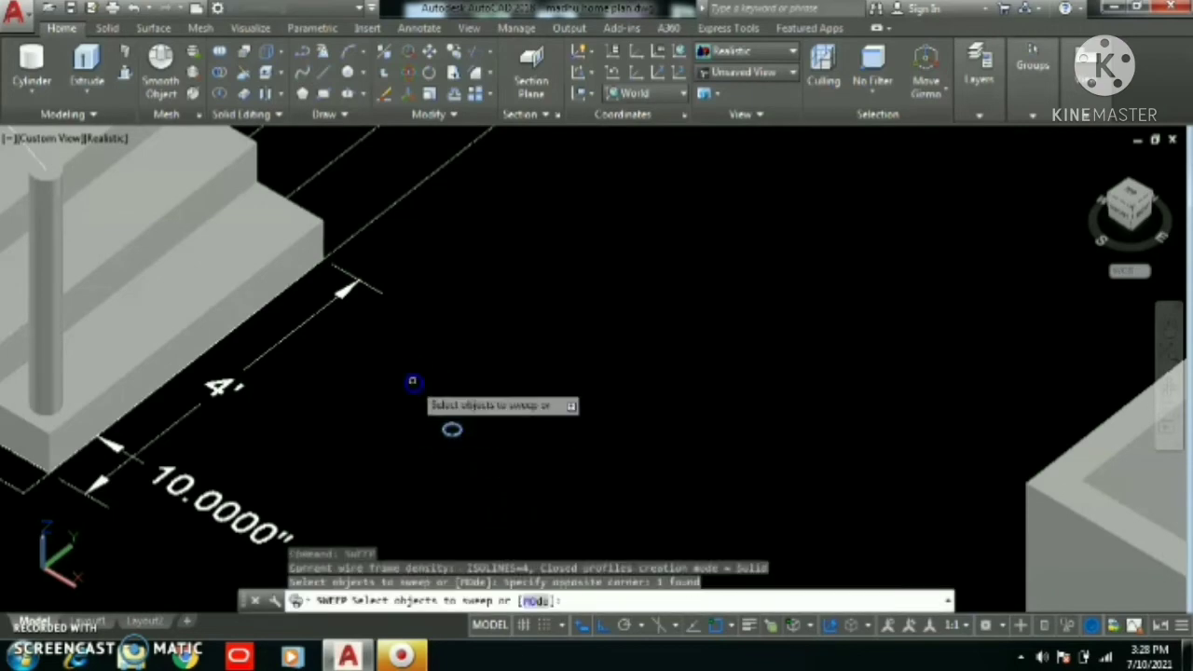
pyautogui.press('Return')
pyautogui.scroll(-2, 438, 476)
pyautogui.scroll(-2, 438, 477)
pyautogui.scroll(4, 246, 315)
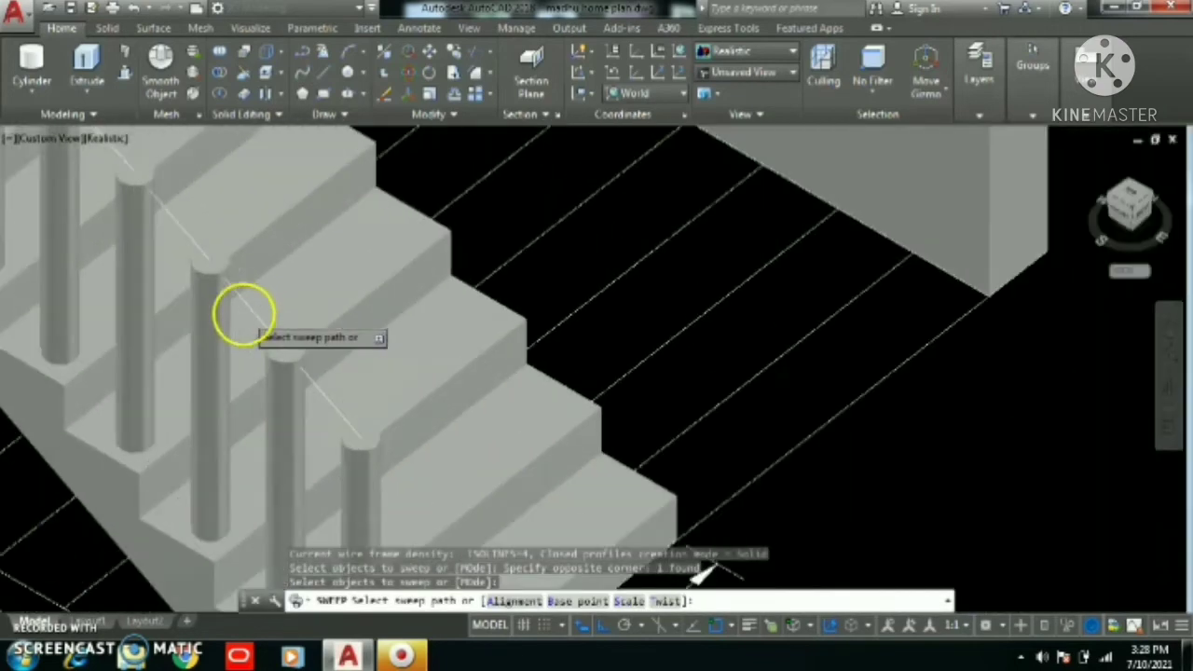
pyautogui.click(250, 305)
# Union all the railing posts of the first flight and the swept handrail into one solid
pyautogui.scroll(-5, 319, 446)
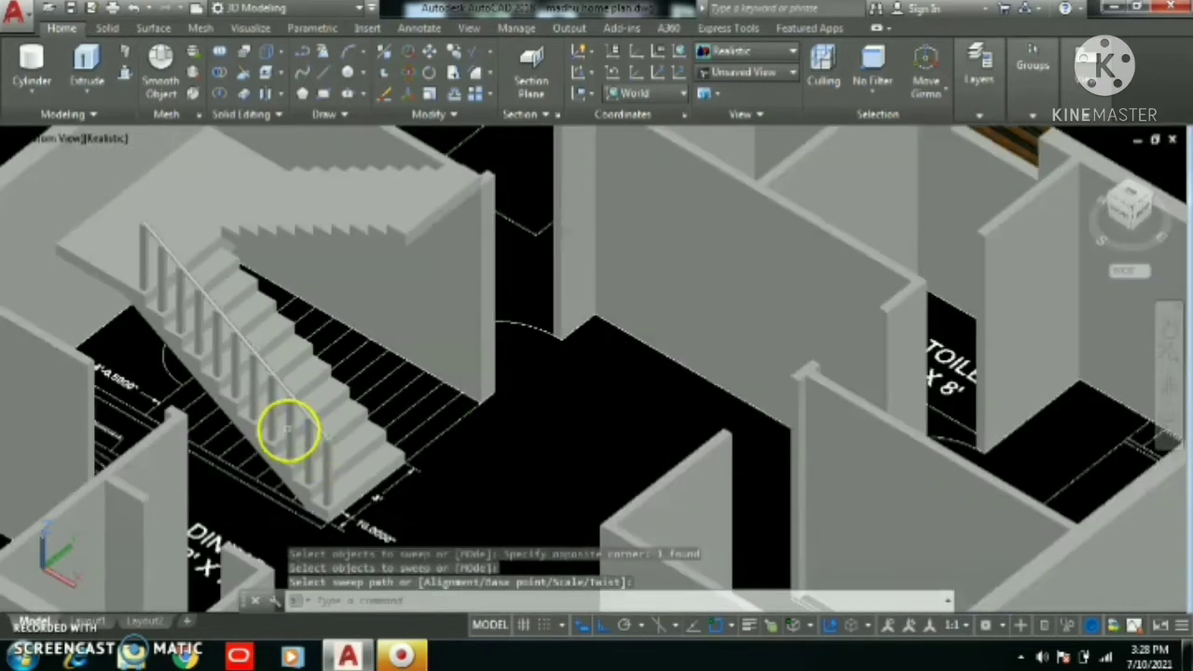
pyautogui.moveTo(288, 429); pyautogui.dragTo(378, 423, button='middle')
pyautogui.scroll(3, 360, 401)
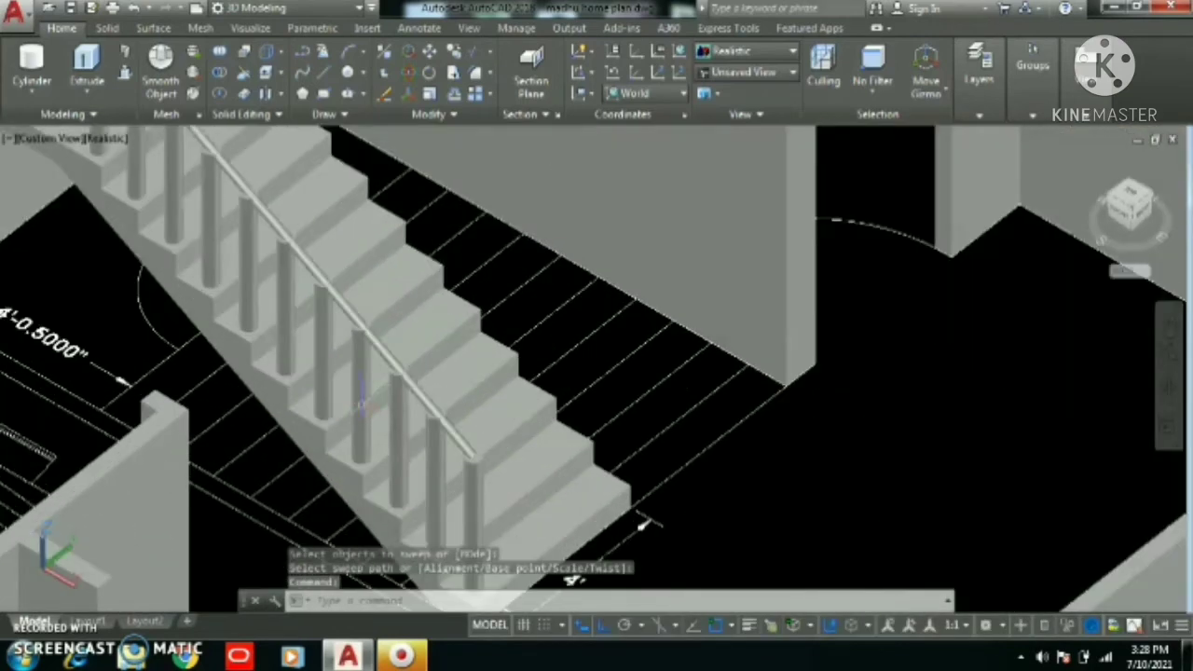
pyautogui.press('Return')
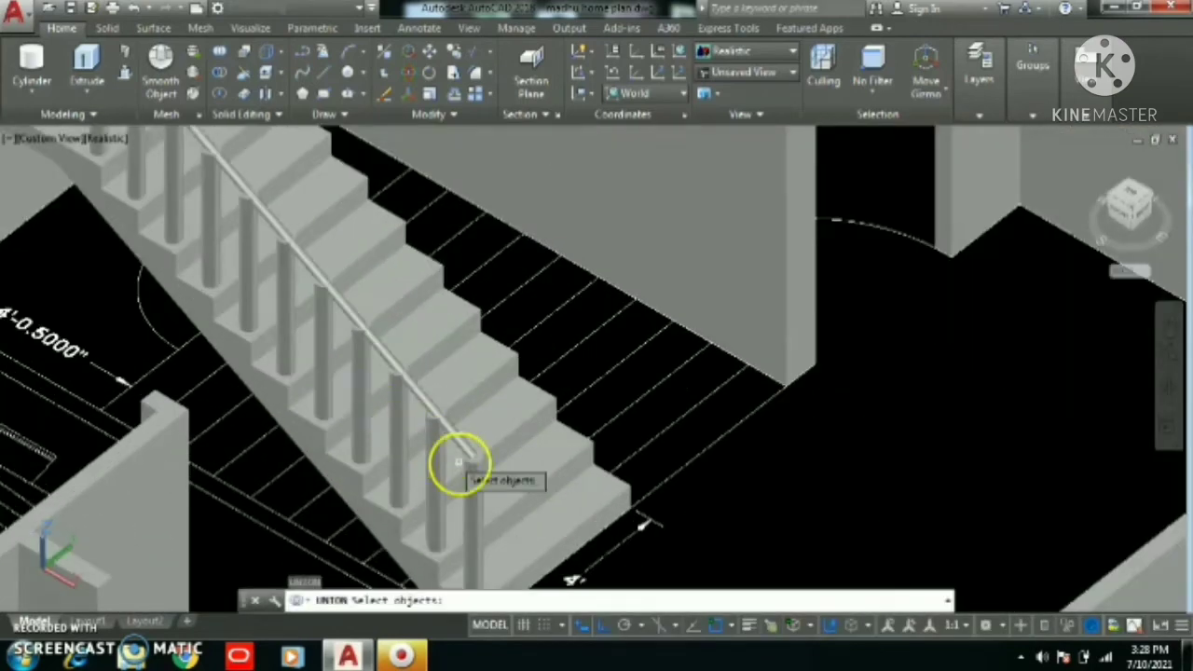
pyautogui.click(437, 466)
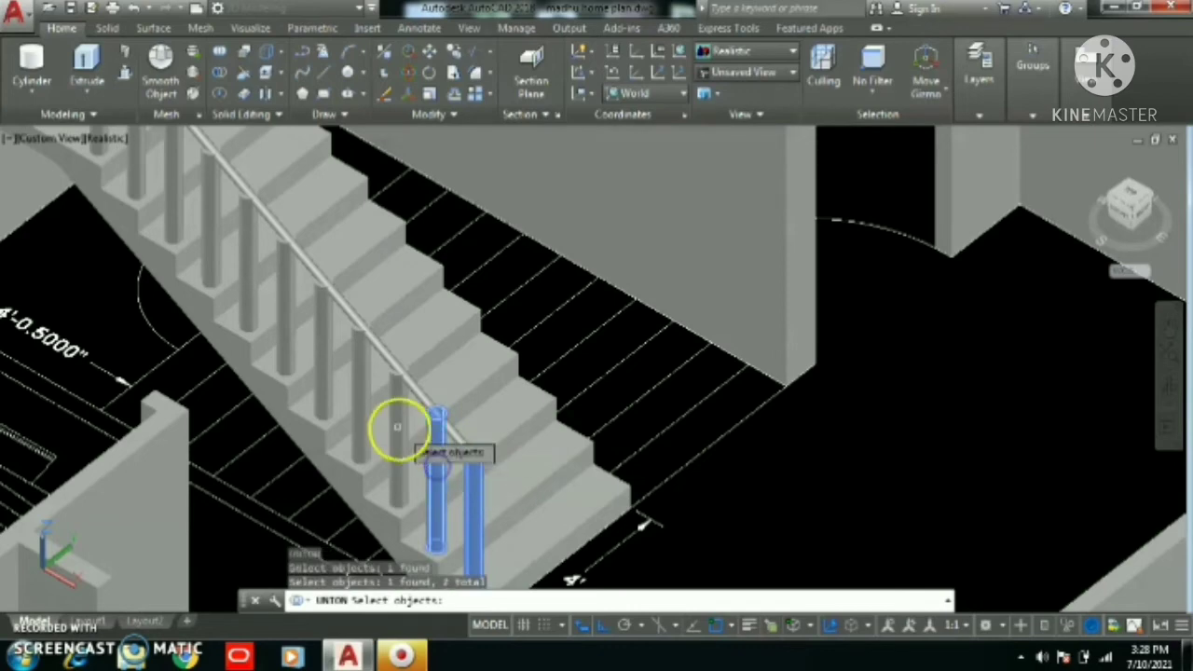
pyautogui.click(399, 425)
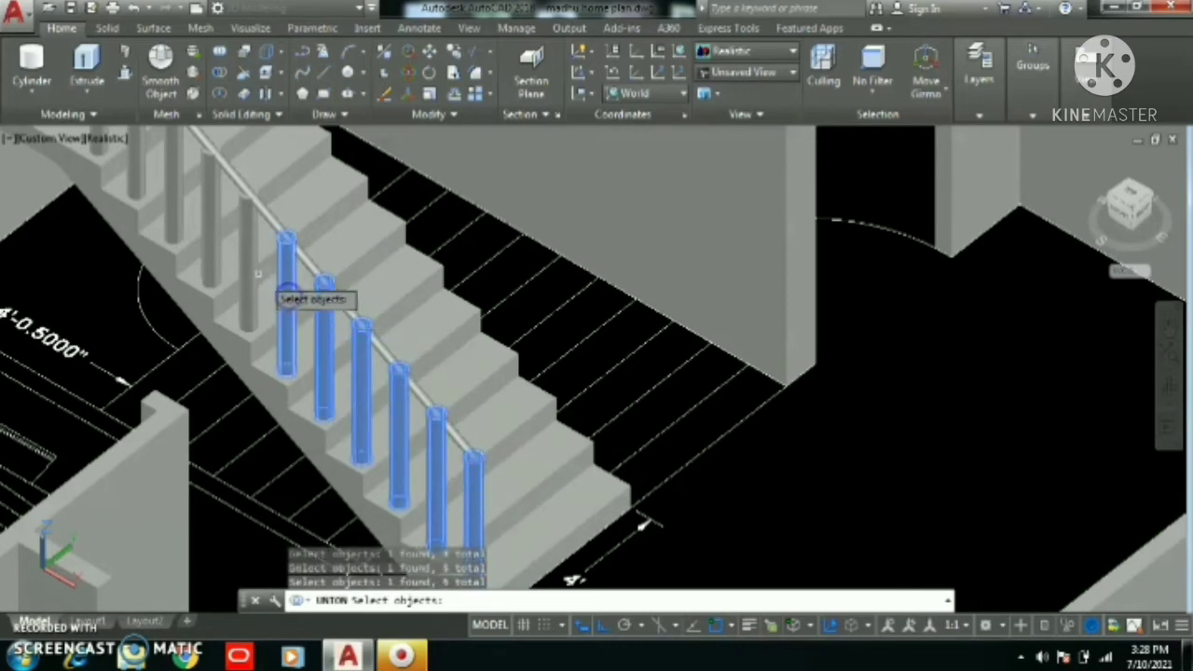
pyautogui.keyDown('shift'); pyautogui.moveTo(246, 273); pyautogui.dragTo(438, 506, button='middle'); pyautogui.keyUp('shift')
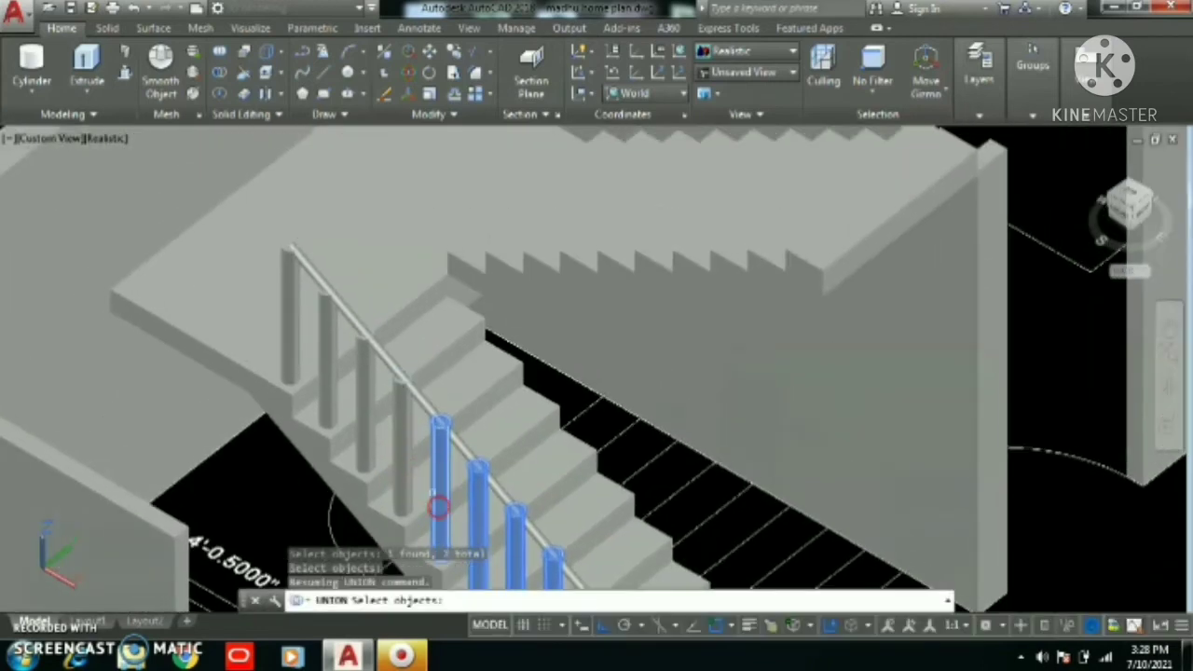
pyautogui.click(401, 440)
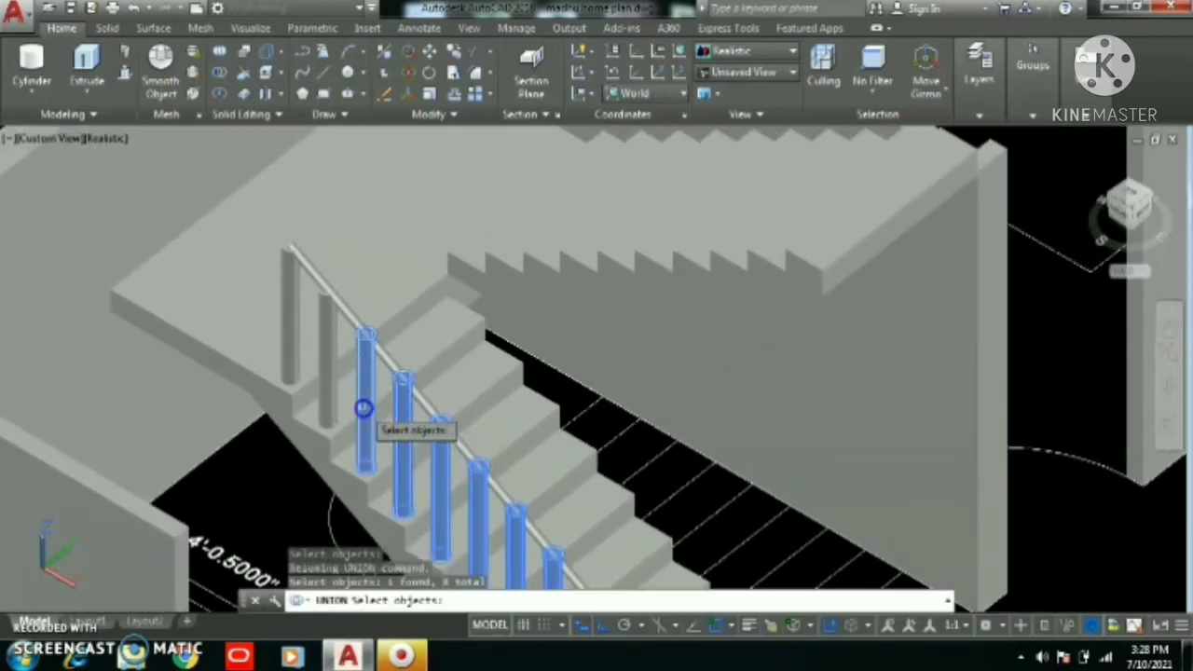
pyautogui.click(363, 408)
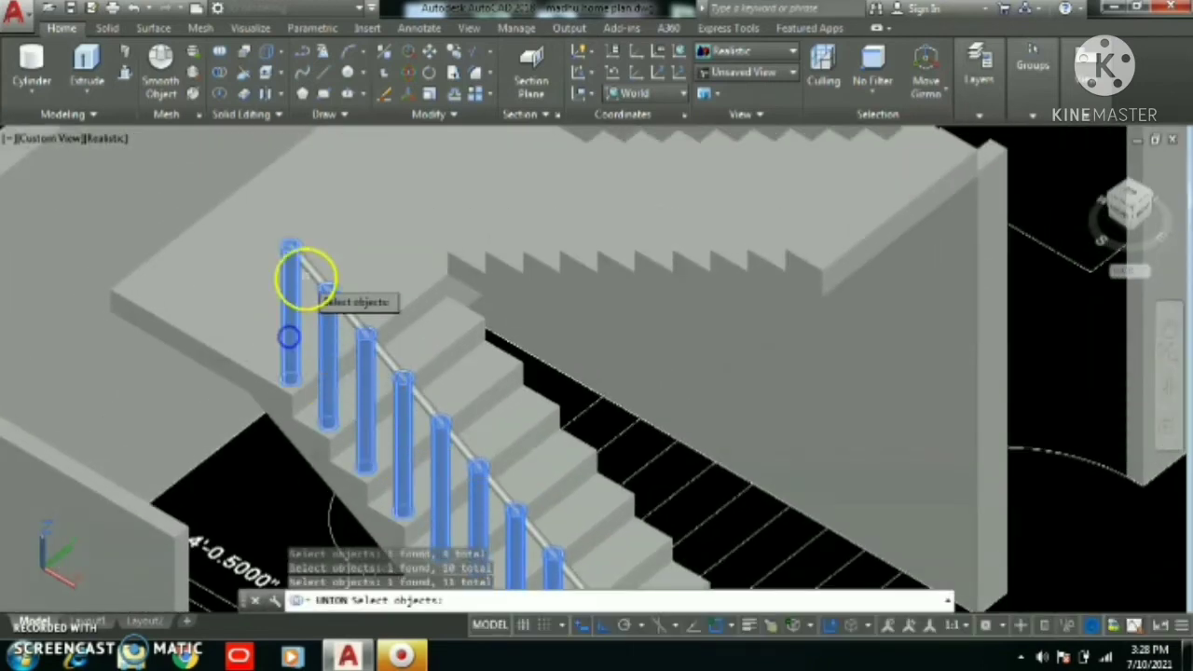
pyautogui.scroll(-4, 311, 272)
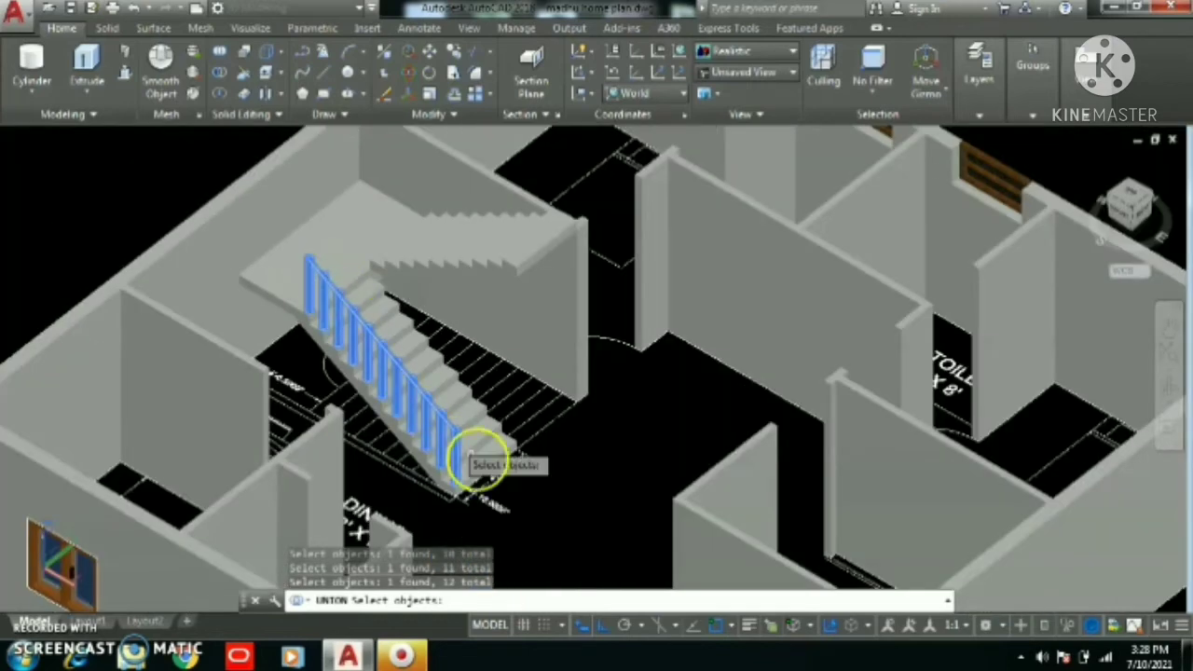
pyautogui.press('Return')
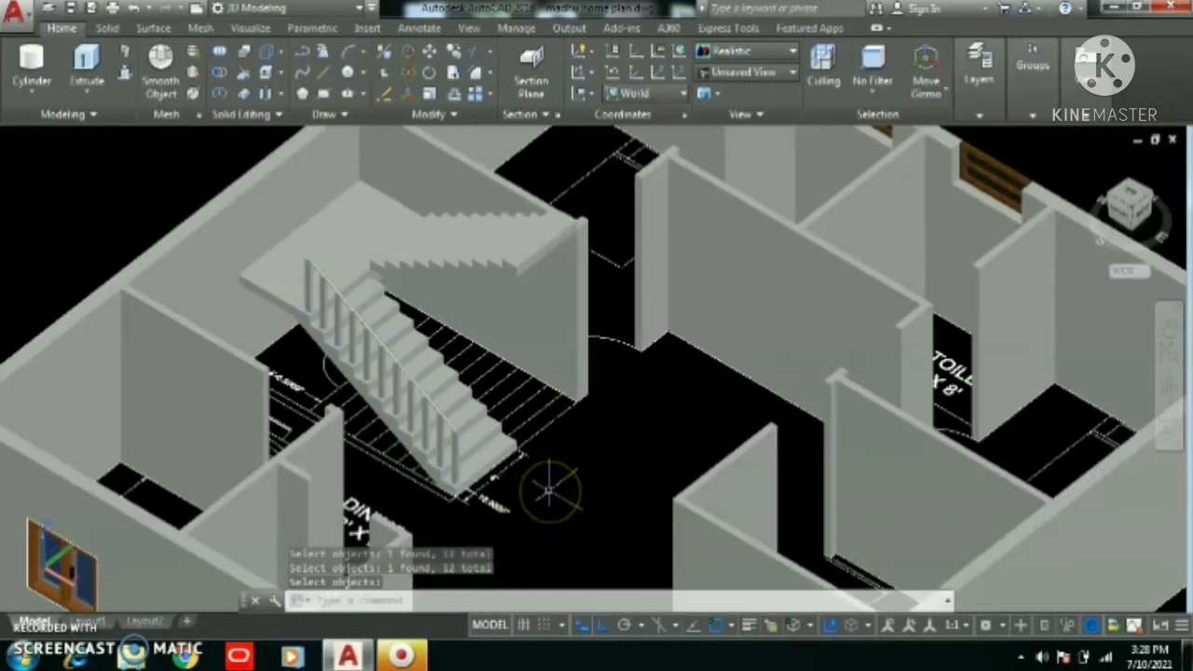
# Mirror the joined railing across the midline of the lowest step to the flight's other side, keeping the original
pyautogui.scroll(4, 546, 493)
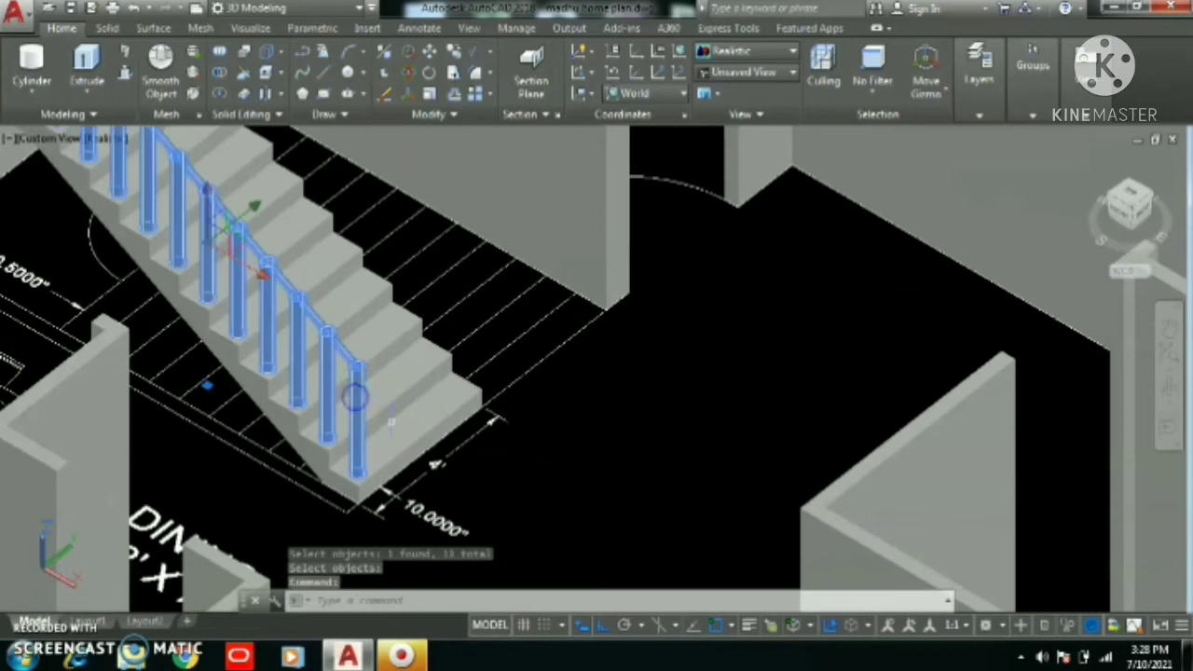
pyautogui.press('Escape')
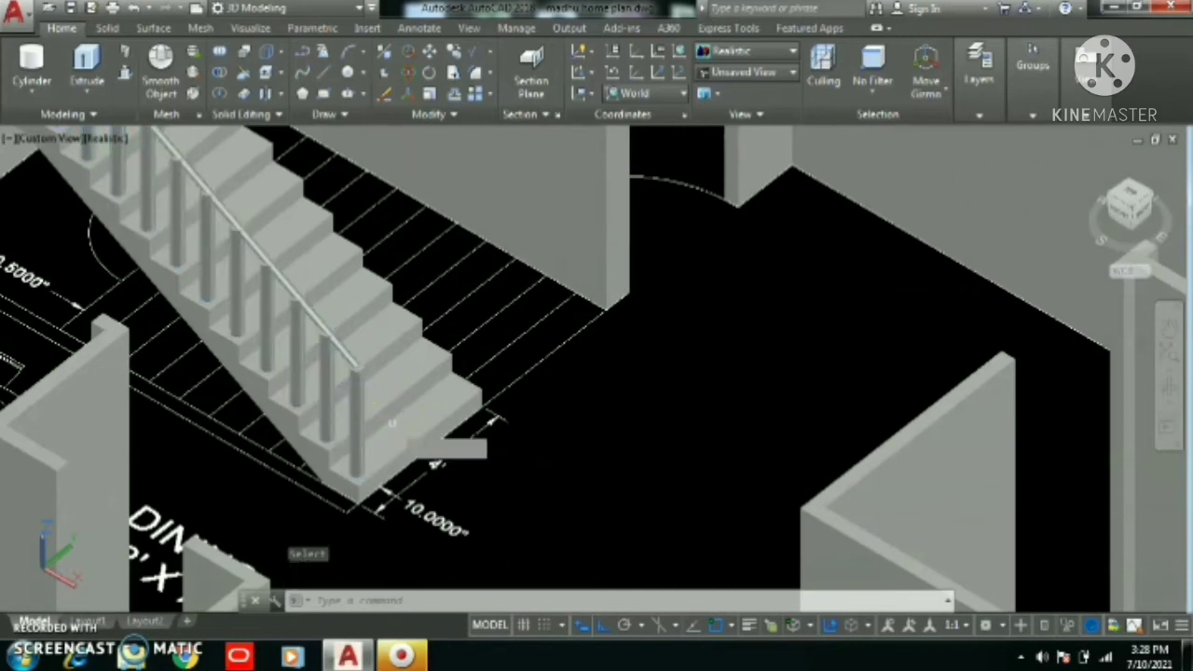
pyautogui.write('mi')
pyautogui.press('Return')
pyautogui.click(366, 429)
pyautogui.press('Return')
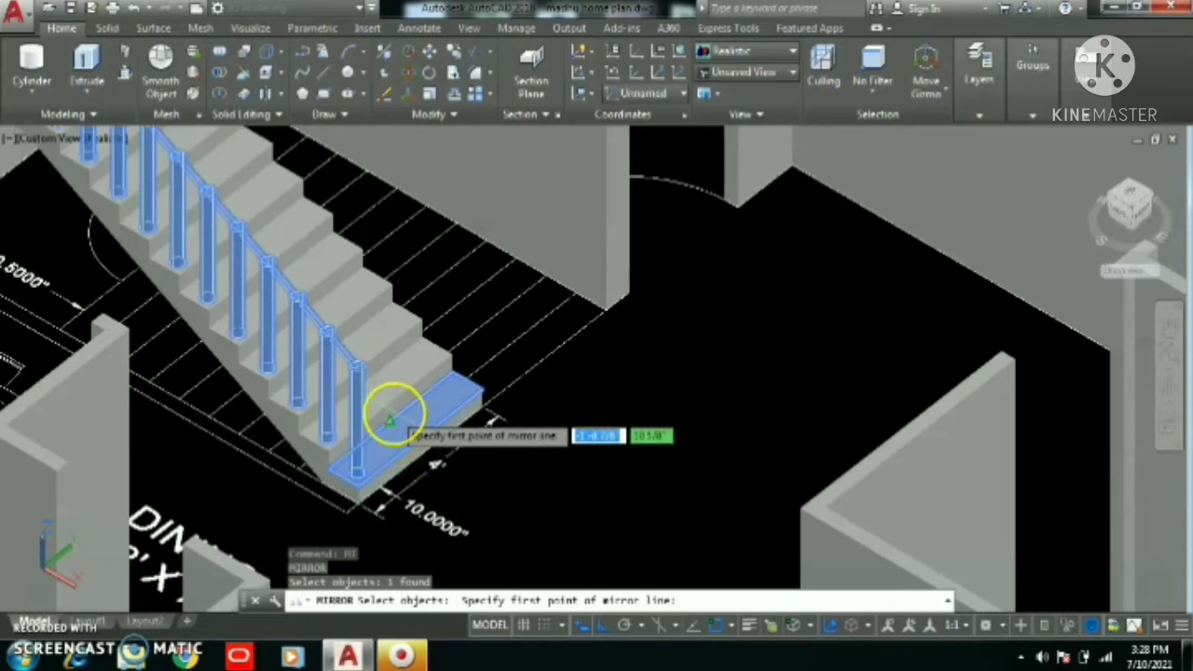
pyautogui.click(390, 424)
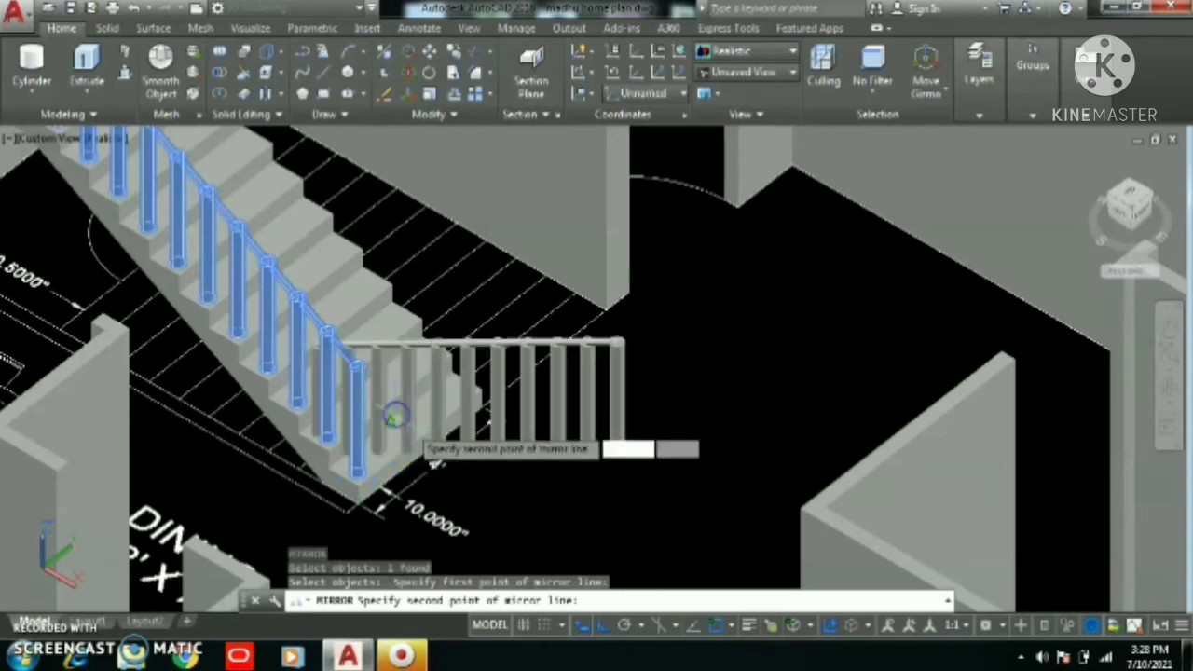
pyautogui.click(419, 432)
pyautogui.press('Return')
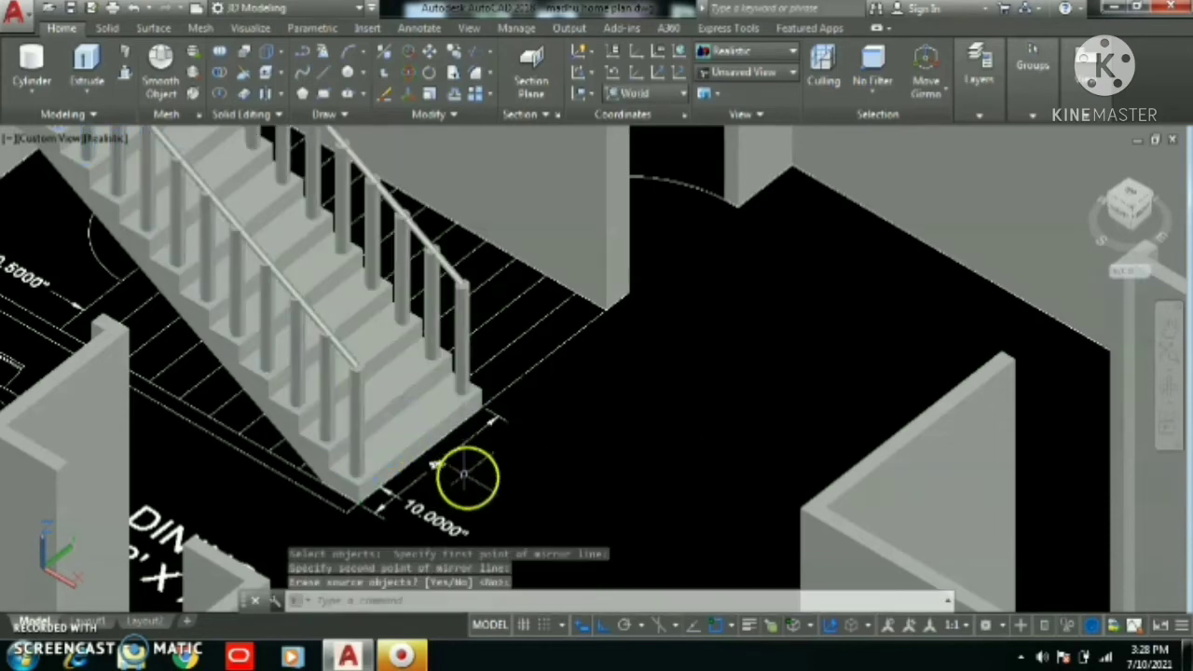
# 3D-mirror the outer railing about the vertical plane through the lowest step's front edge, using three points and keeping the source
pyautogui.scroll(-2, 475, 483)
pyautogui.moveTo(516, 480); pyautogui.dragTo(540, 453, button='middle')
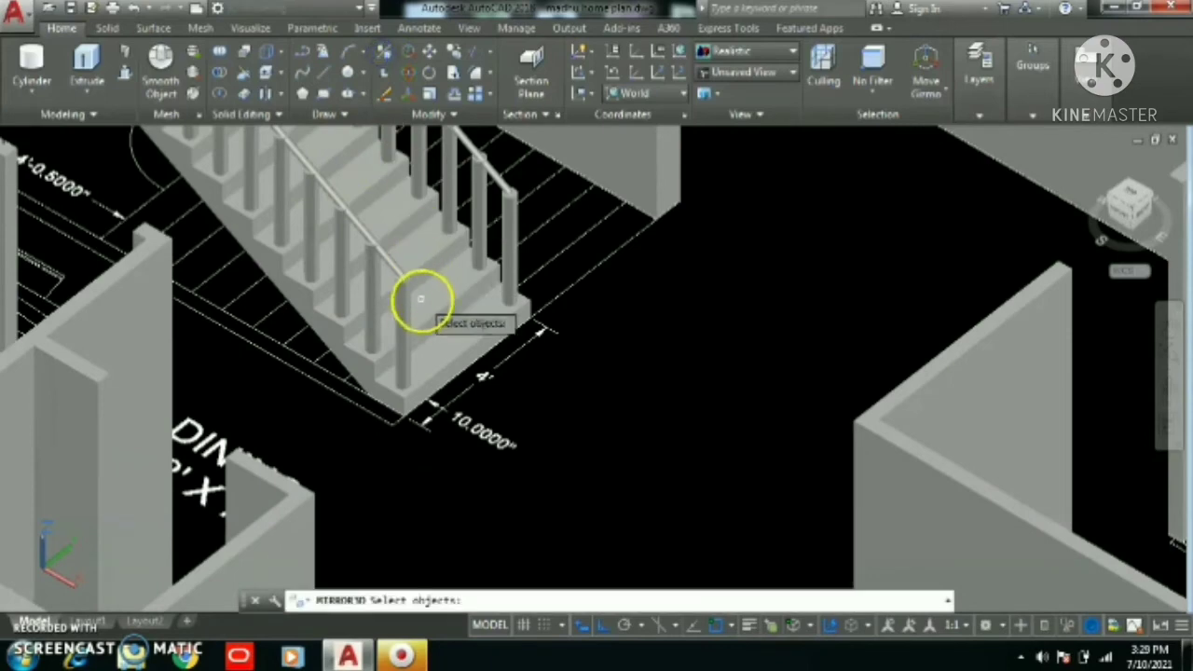
pyautogui.click(410, 314)
pyautogui.press('Return')
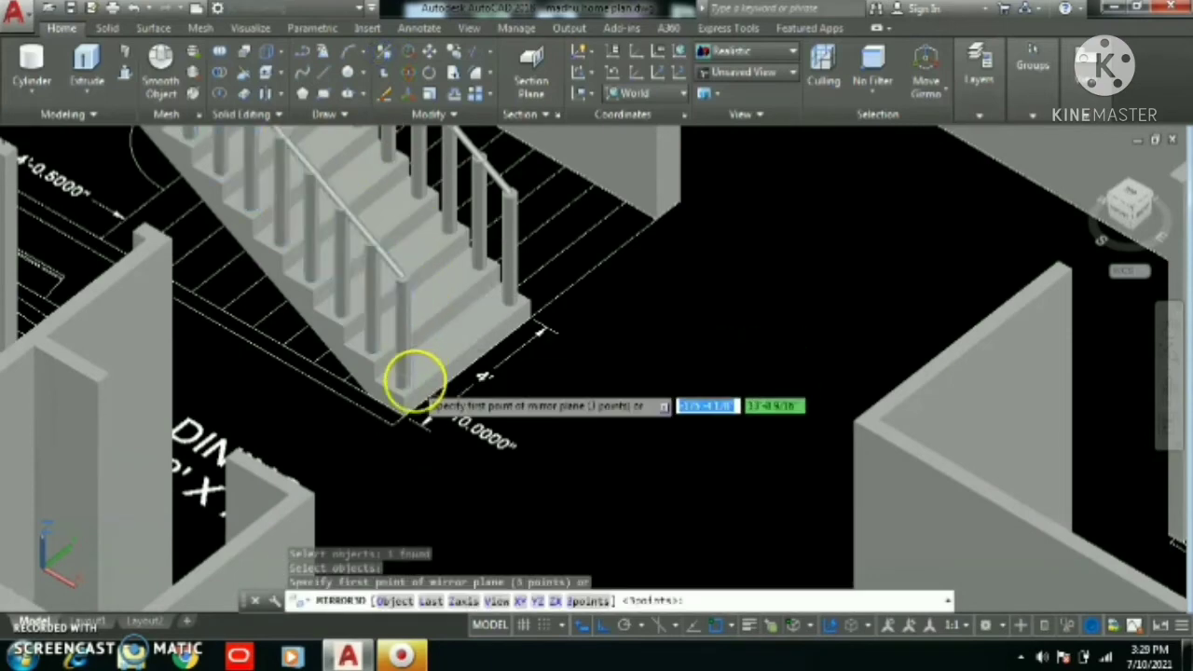
pyautogui.scroll(4, 413, 382)
pyautogui.click(399, 410)
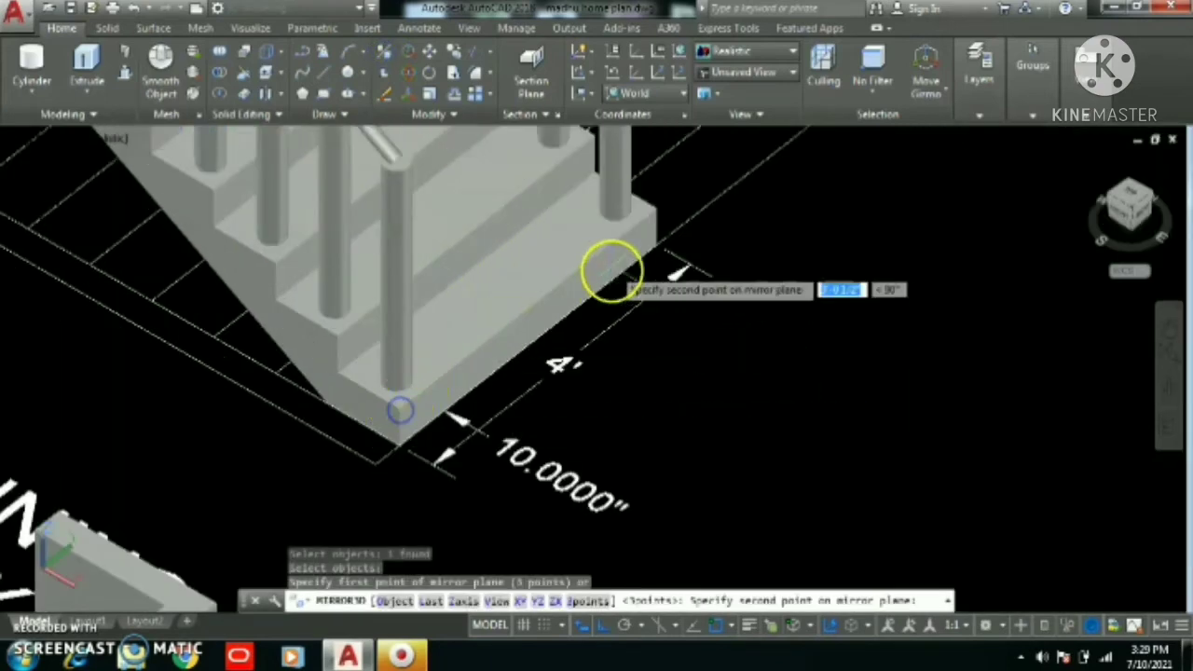
pyautogui.click(657, 206)
pyautogui.moveTo(657, 207); pyautogui.dragTo(647, 319, button='middle')
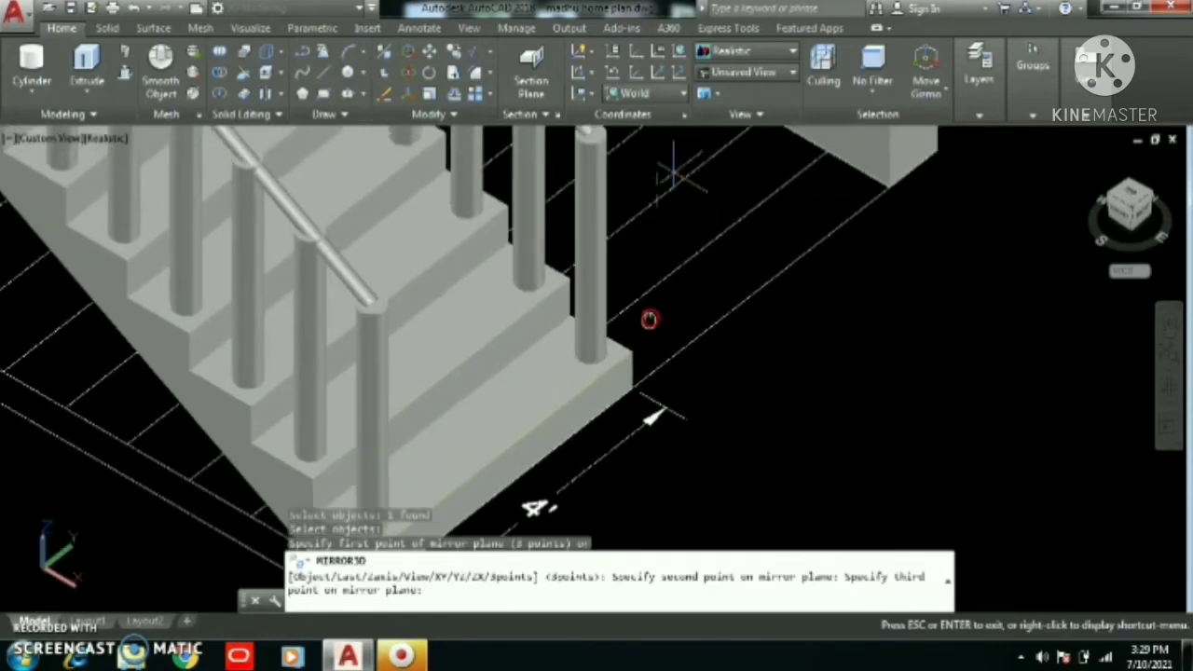
pyautogui.click(640, 264)
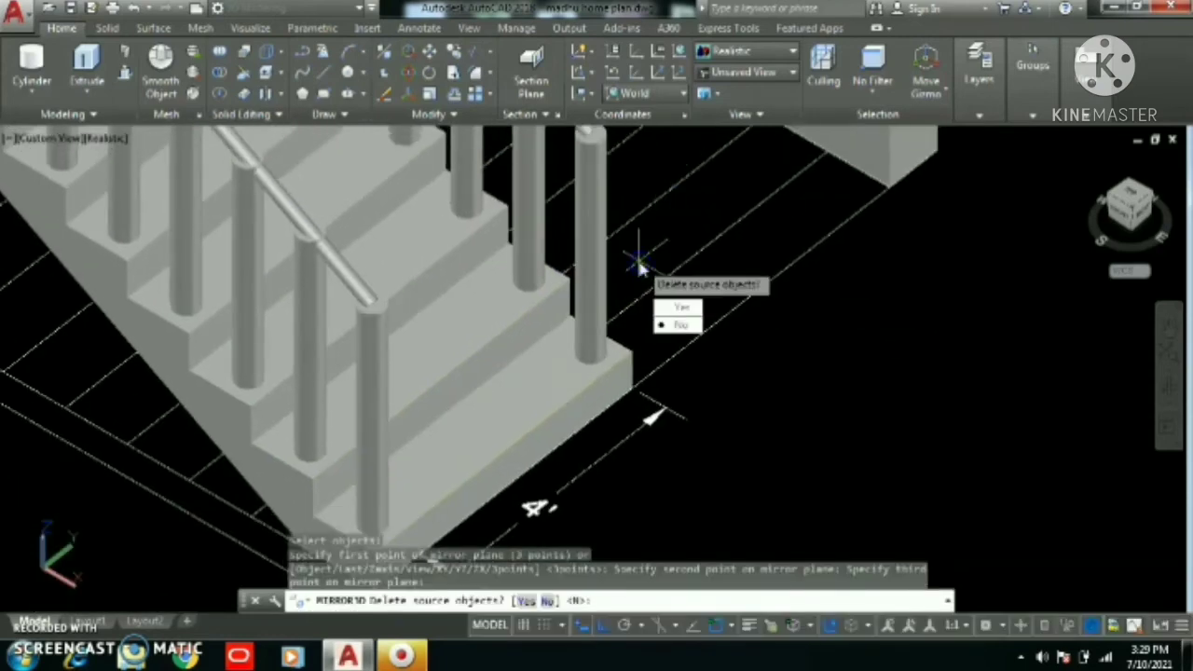
pyautogui.press('Return')
pyautogui.scroll(-2, 641, 266)
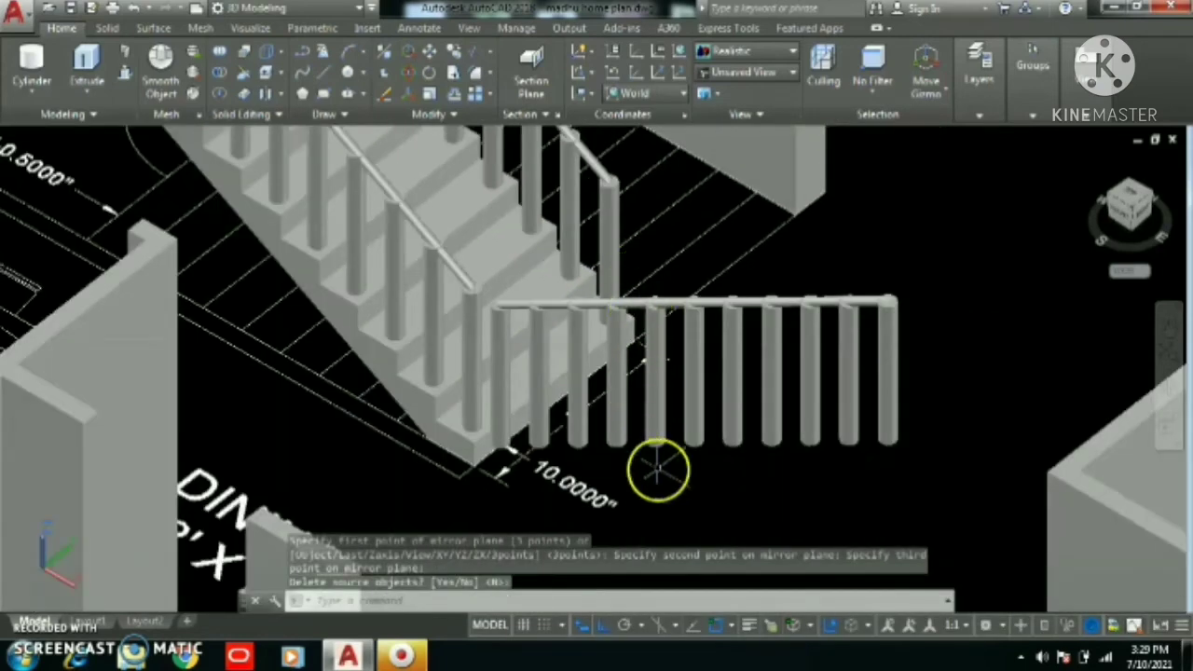
# Move the new mirrored railing by its nearest post's base centre to the middle of the first tread's inner edge on the second flight
pyautogui.write('m')
pyautogui.press('Return')
pyautogui.click(689, 424)
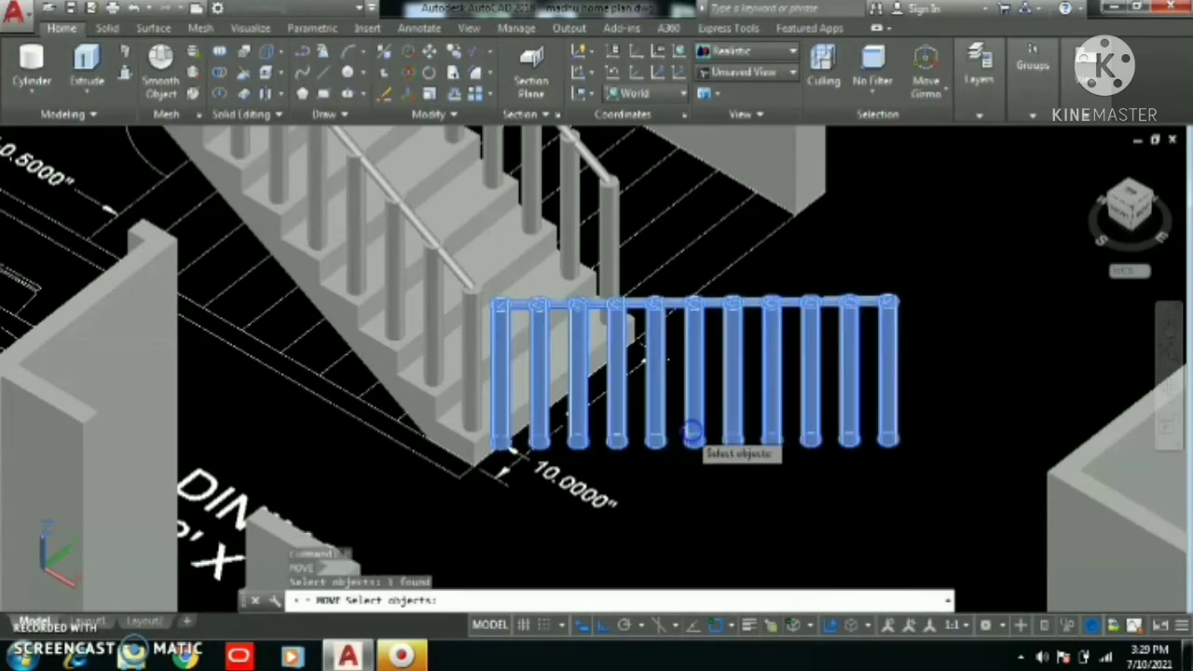
pyautogui.scroll(4, 506, 432)
pyautogui.press('Return')
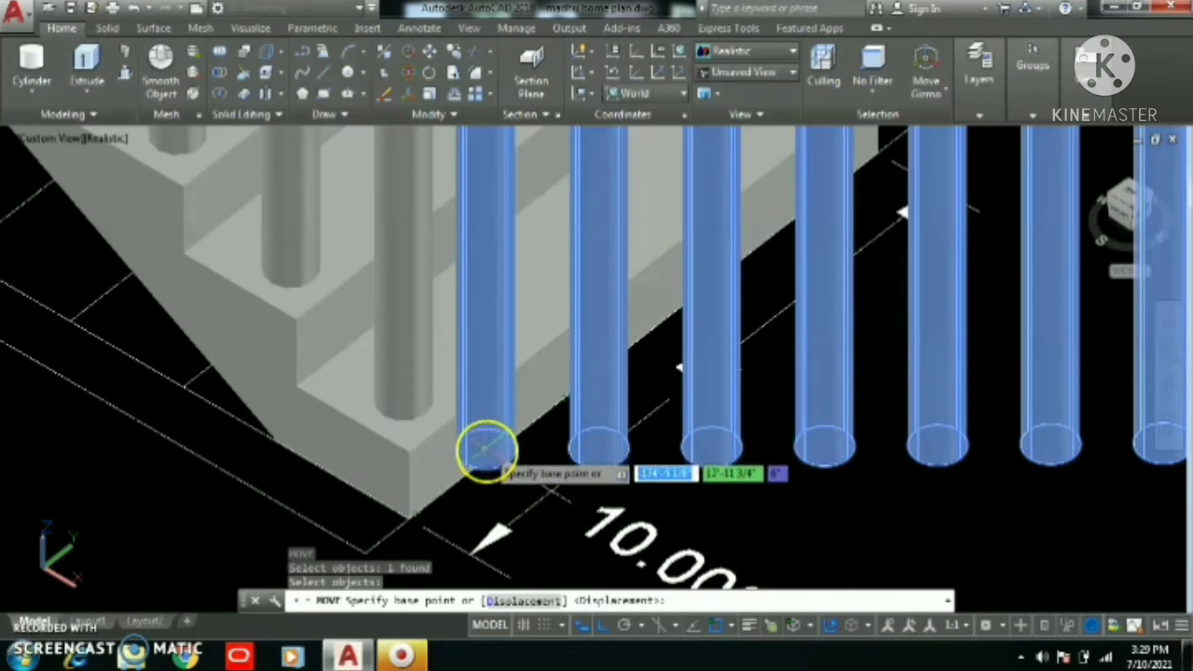
pyautogui.click(485, 451)
pyautogui.scroll(-4, 490, 429)
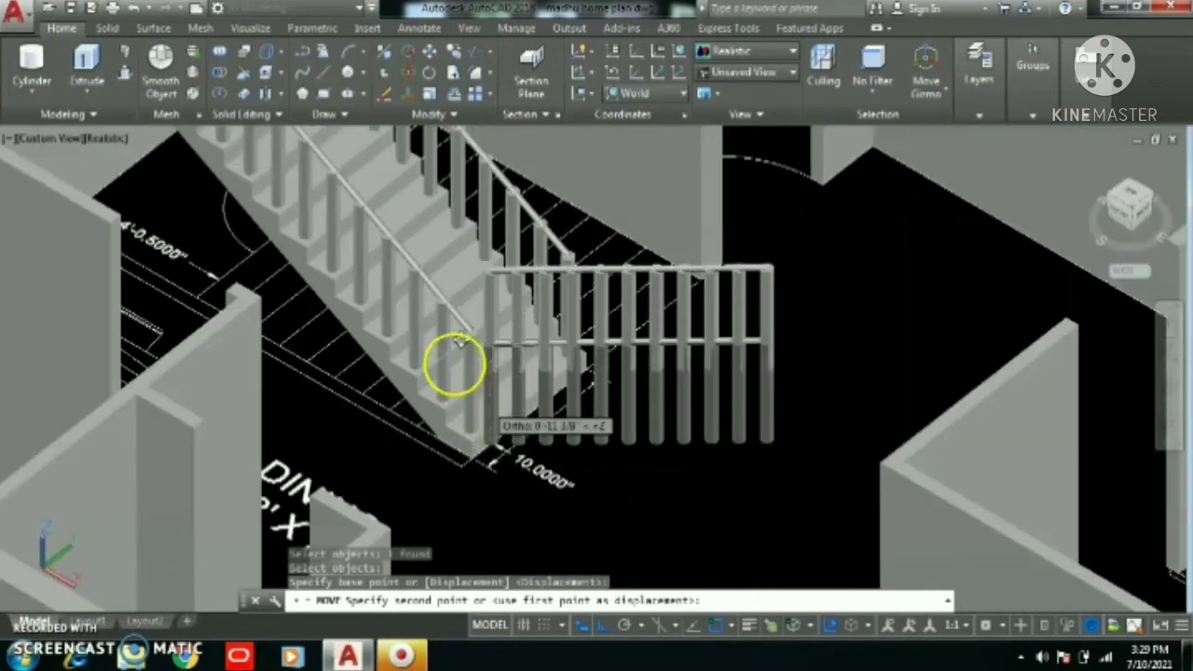
pyautogui.keyDown('shift'); pyautogui.moveTo(418, 298); pyautogui.dragTo(714, 332, button='middle'); pyautogui.keyUp('shift')
pyautogui.scroll(5, 412, 367)
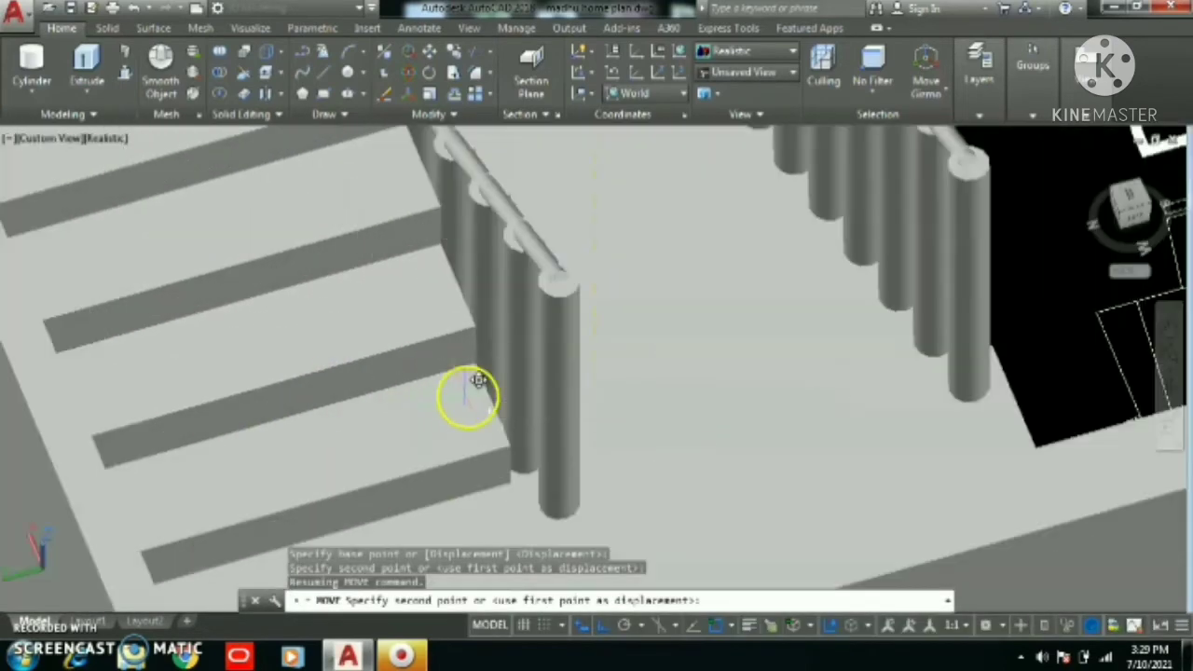
pyautogui.click(494, 404)
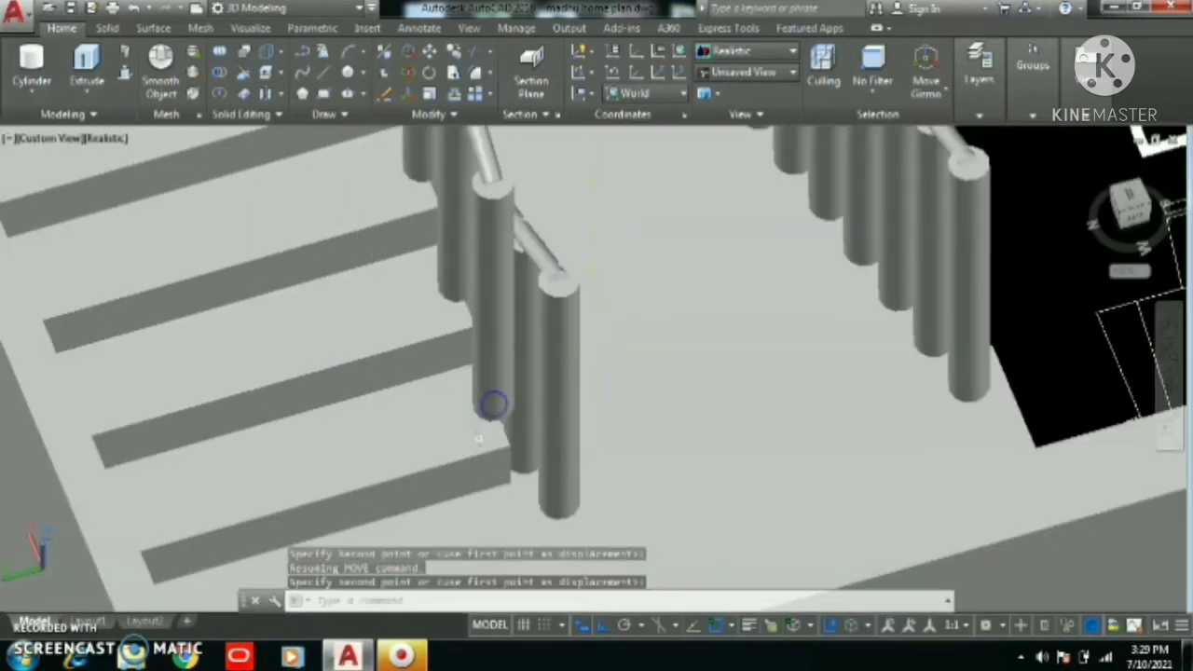
# Move the second flight's railing 3 inches inward from the inner edge of its treads
pyautogui.scroll(-3, 498, 420)
pyautogui.scroll(4, 498, 420)
pyautogui.press('Return')
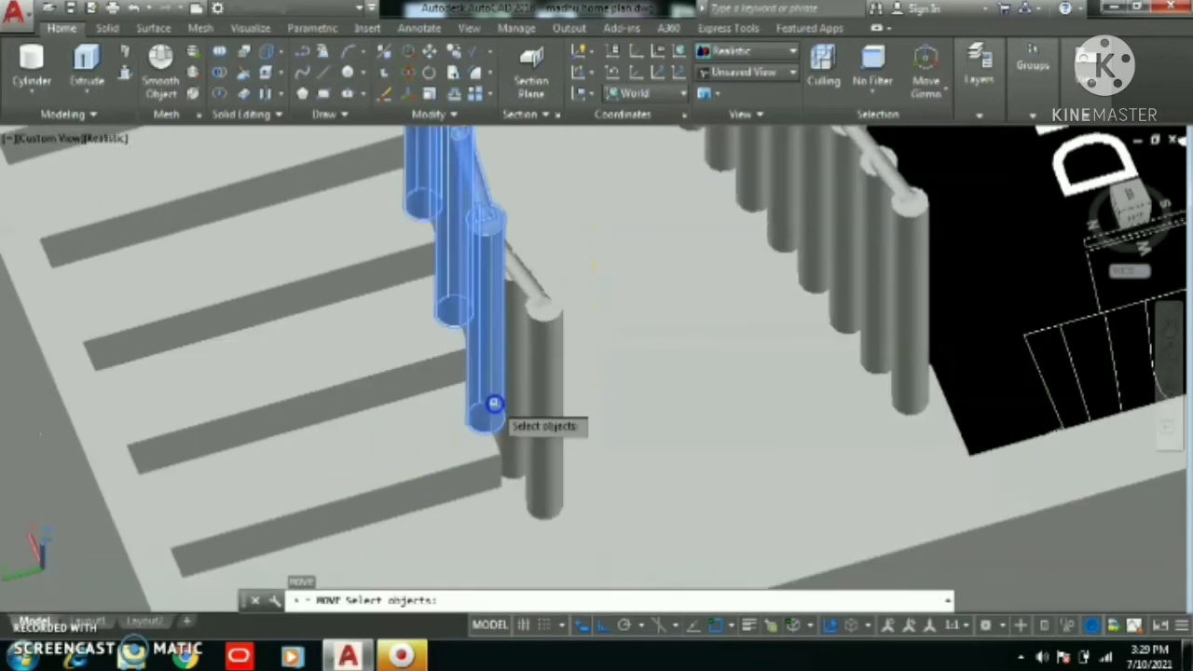
pyautogui.scroll(4, 494, 452)
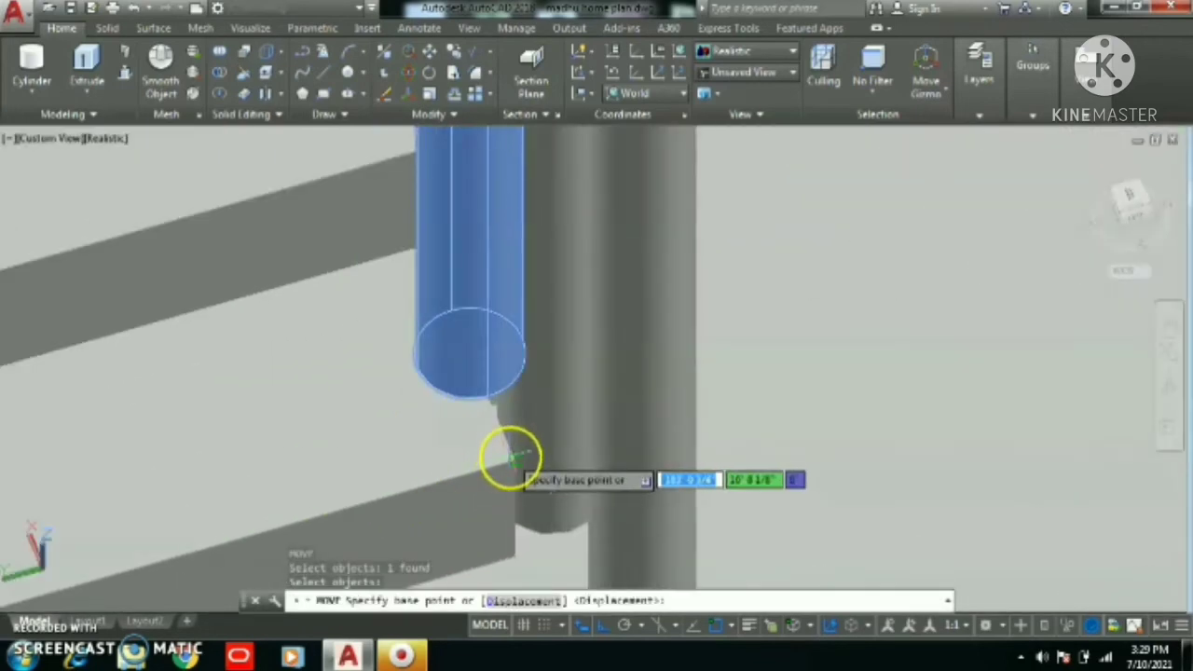
pyautogui.click(512, 458)
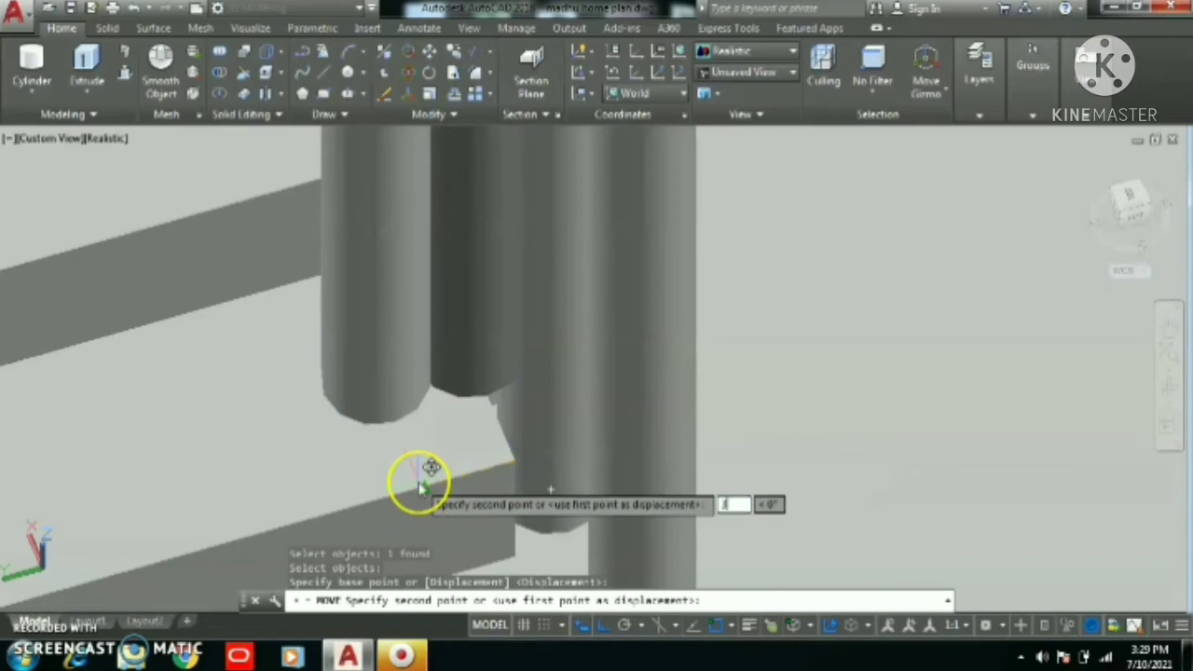
pyautogui.press('Return')
pyautogui.scroll(-5, 426, 457)
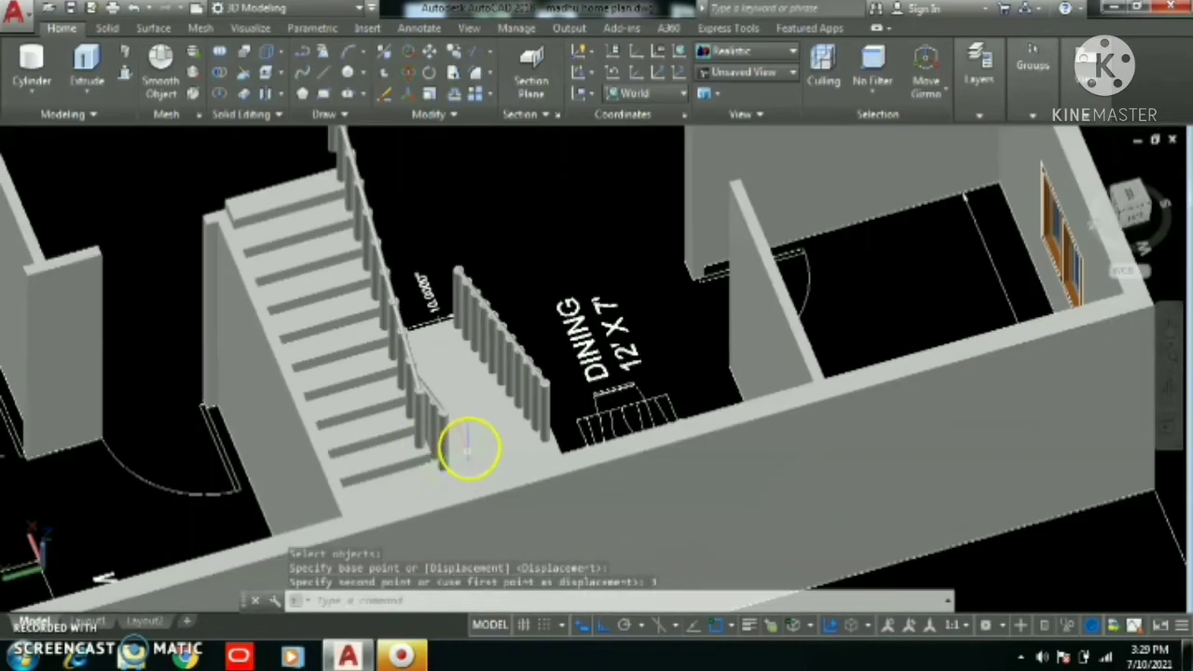
# Draw a spline at the landing from the end of the second flight's handrail to the end of the first flight's inner handrail
pyautogui.keyDown('shift'); pyautogui.moveTo(471, 448); pyautogui.dragTo(298, 429, button='middle'); pyautogui.keyUp('shift')
pyautogui.moveTo(495, 336); pyautogui.dragTo(404, 532, button='middle')
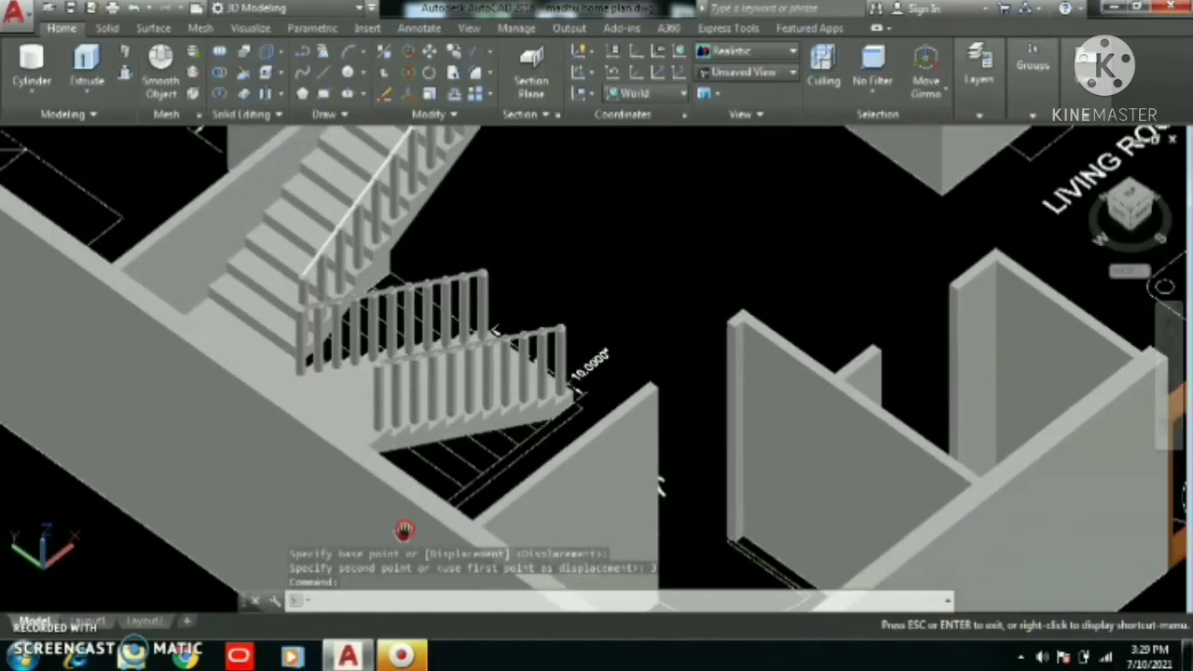
pyautogui.keyDown('shift'); pyautogui.moveTo(475, 438); pyautogui.dragTo(327, 447, button='middle'); pyautogui.keyUp('shift')
pyautogui.moveTo(513, 312); pyautogui.dragTo(593, 487, button='middle')
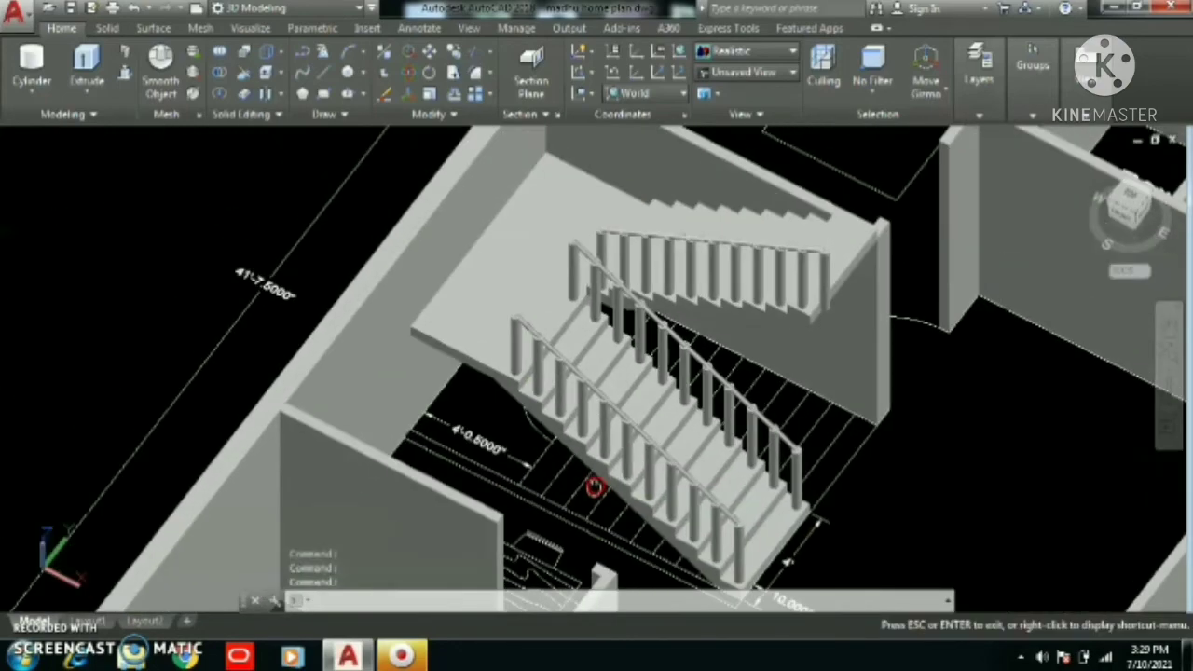
pyautogui.moveTo(721, 434); pyautogui.dragTo(606, 403, button='middle')
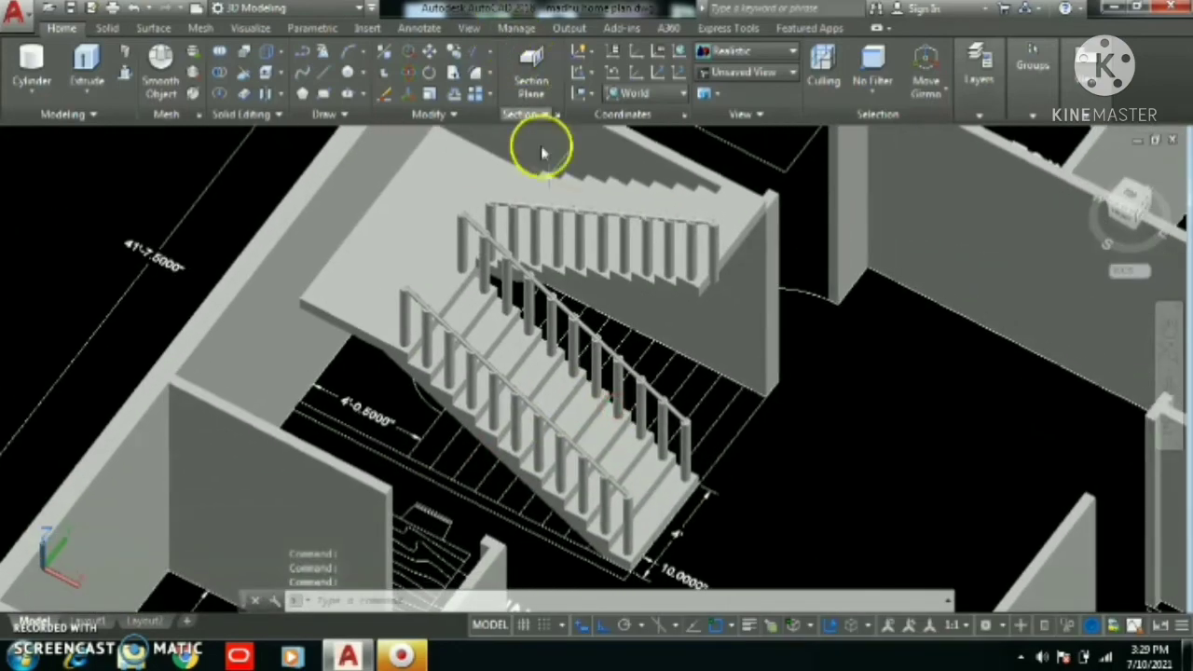
pyautogui.scroll(6, 508, 209)
pyautogui.moveTo(414, 232); pyautogui.dragTo(458, 341, button='middle')
pyautogui.scroll(2, 458, 341)
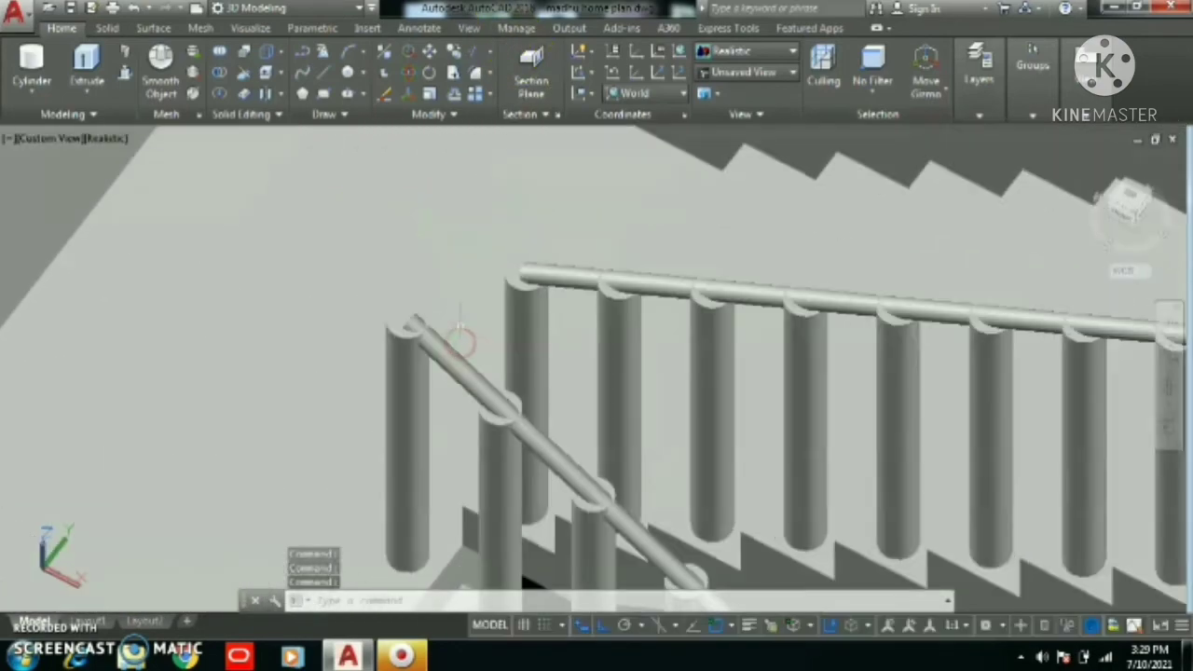
pyautogui.write('pl')
pyautogui.press('Return')
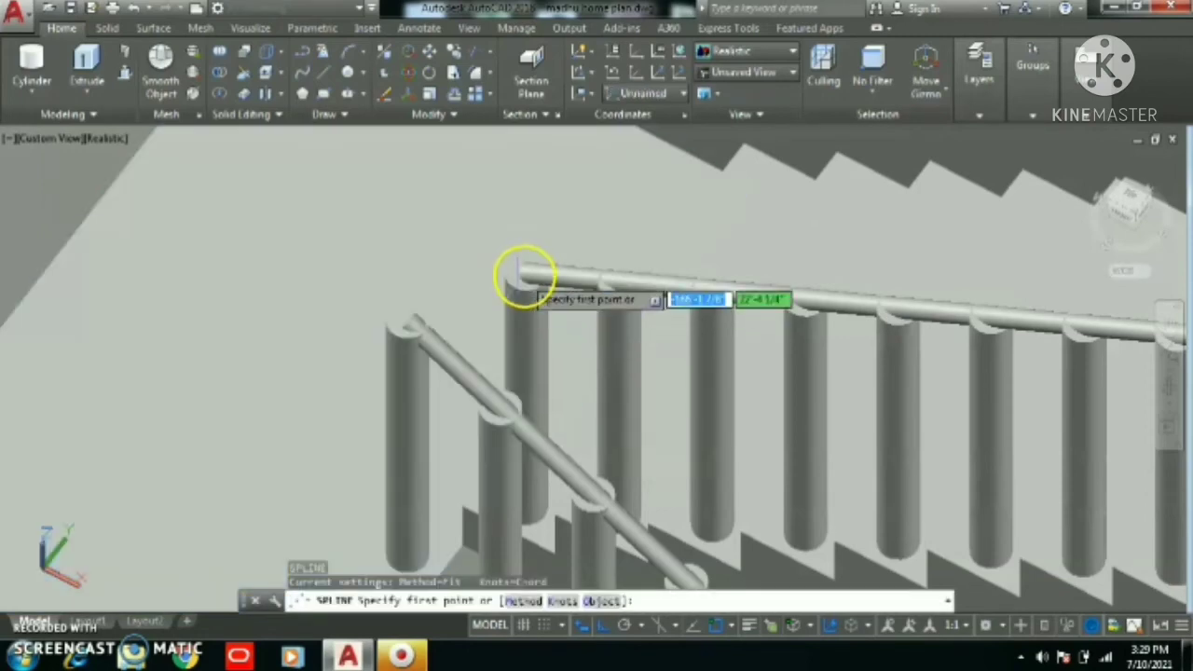
pyautogui.click(526, 272)
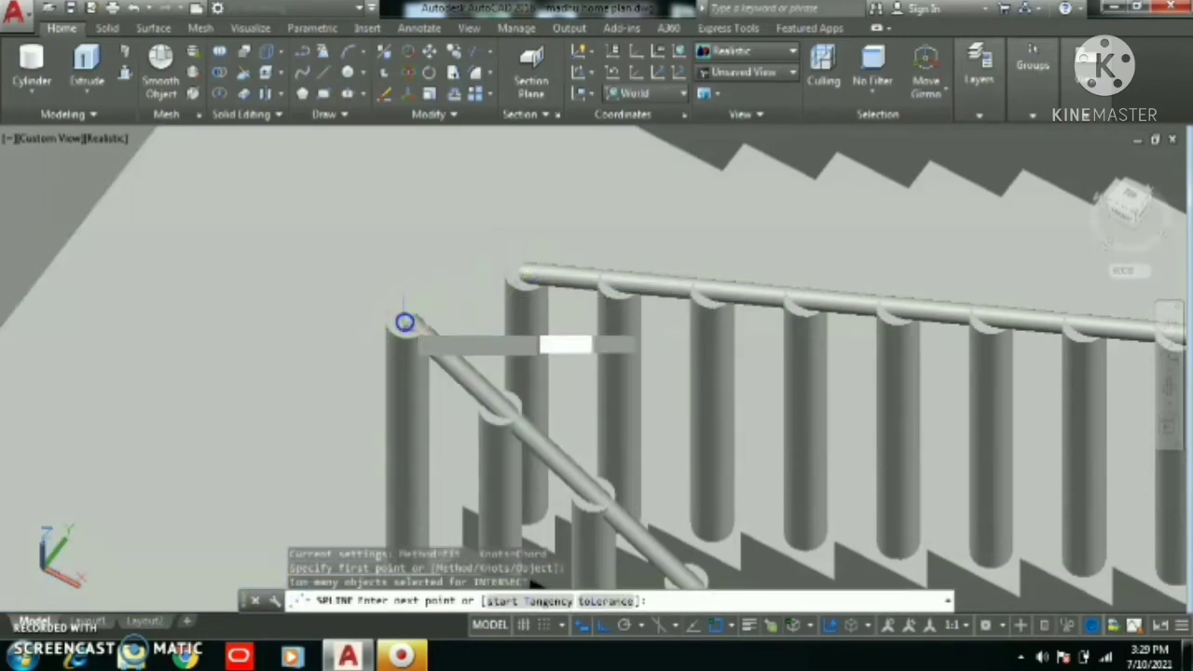
pyautogui.click(405, 322)
pyautogui.press('Return')
pyautogui.scroll(-5, 413, 301)
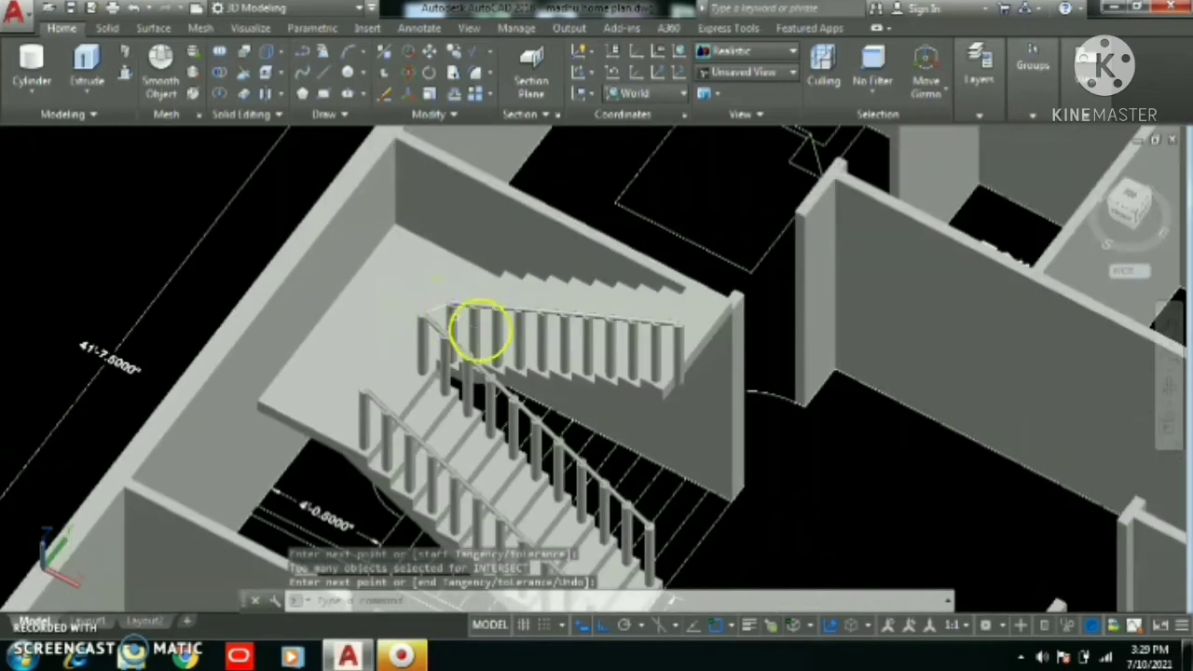
# Draw a circle of 1-inch radius on the open floor beside the staircase
pyautogui.write('c')
pyautogui.press('Return')
pyautogui.click(806, 509)
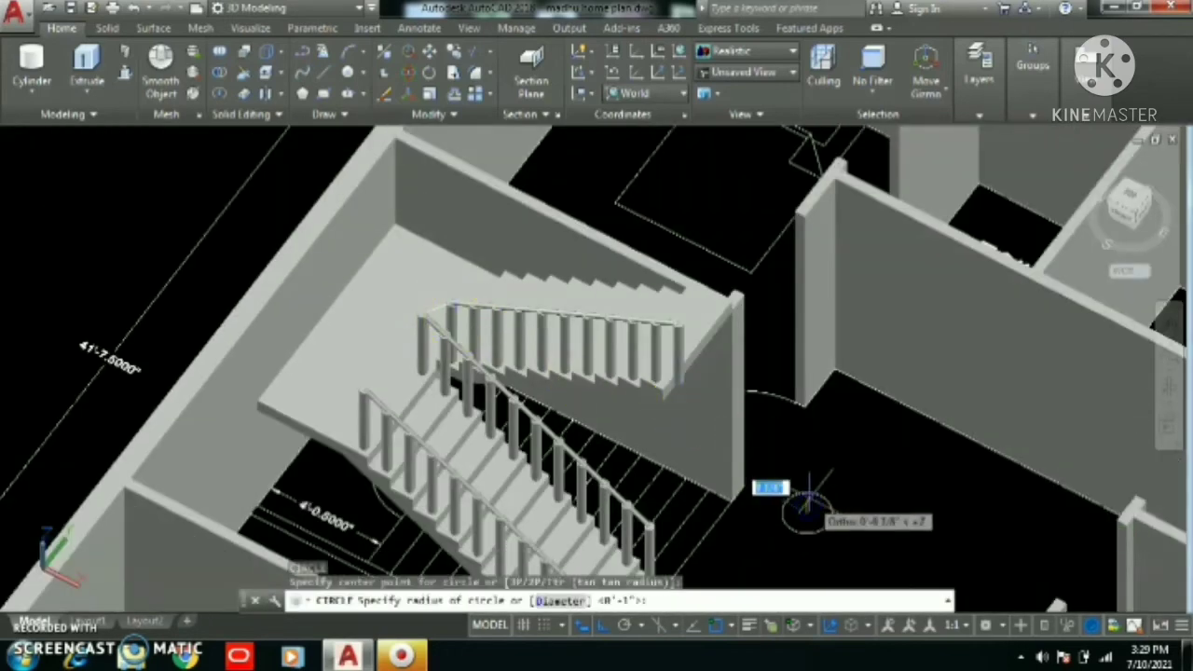
pyautogui.click(815, 510)
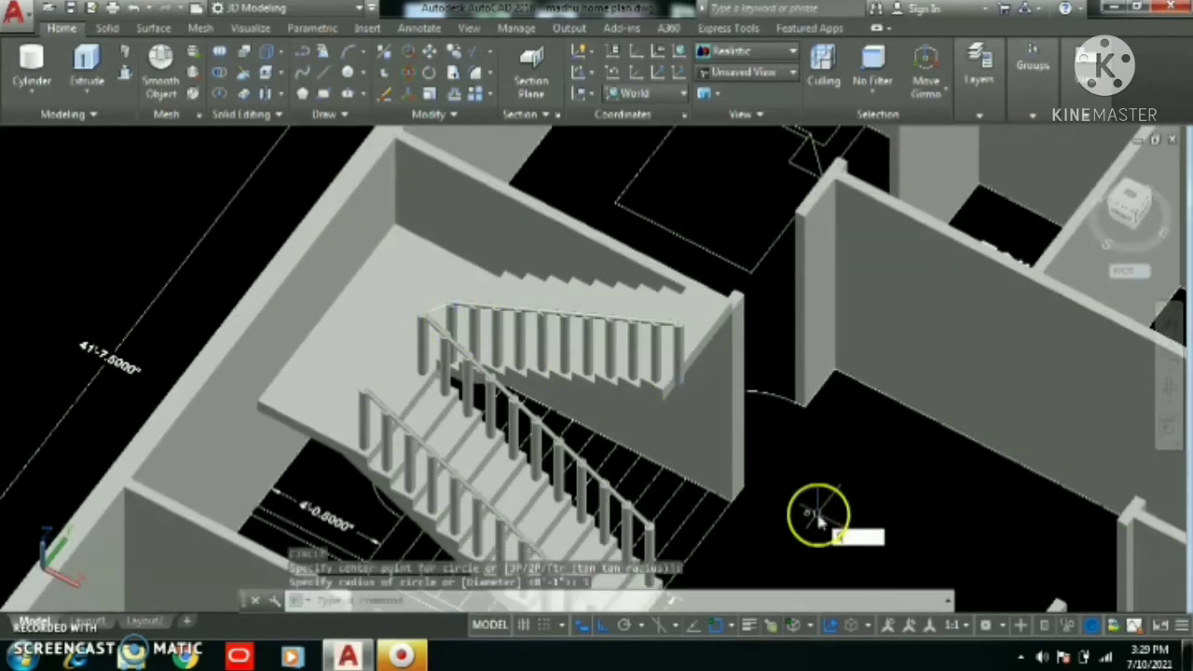
# Sweep the new circle along the spline between the two handrails to form the connecting rail at the landing
pyautogui.press('Return')
pyautogui.click(817, 514)
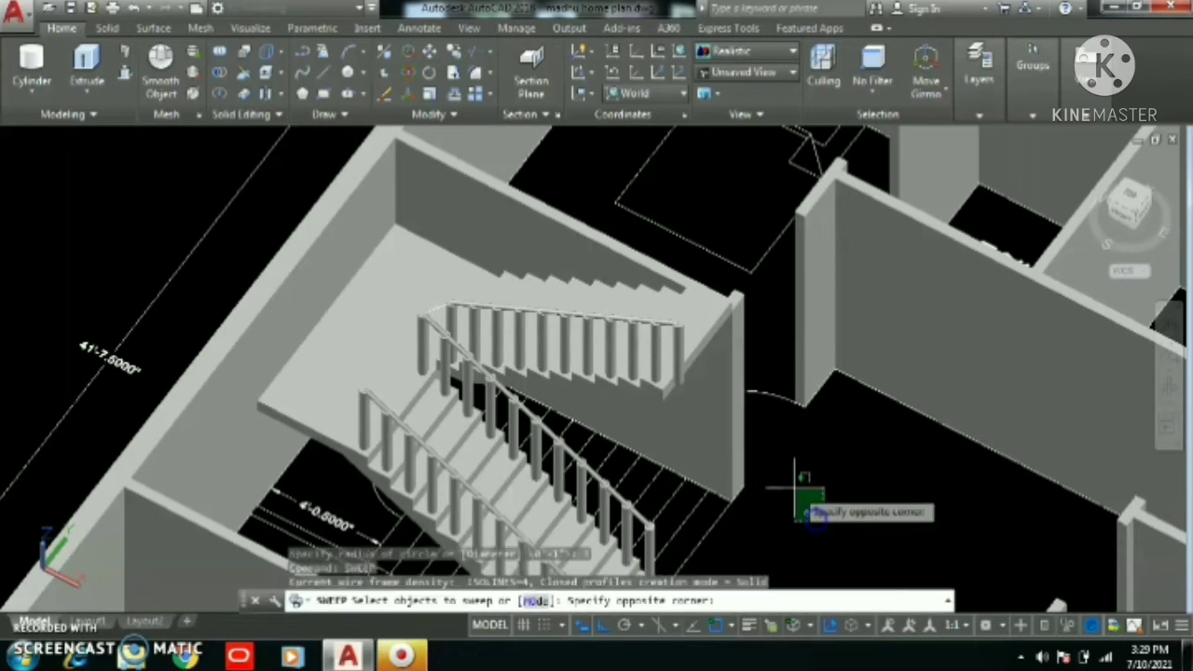
pyautogui.click(793, 488)
pyautogui.press('Return')
pyautogui.scroll(8, 475, 323)
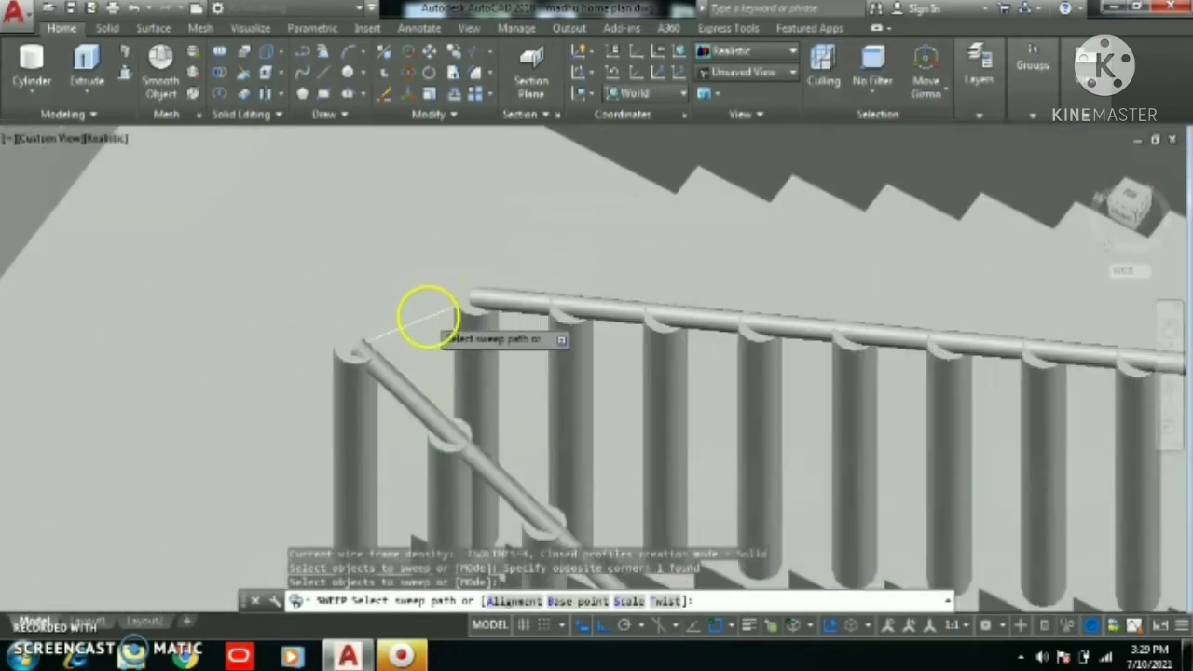
pyautogui.click(427, 318)
pyautogui.scroll(-10, 428, 318)
pyautogui.scroll(3, 451, 306)
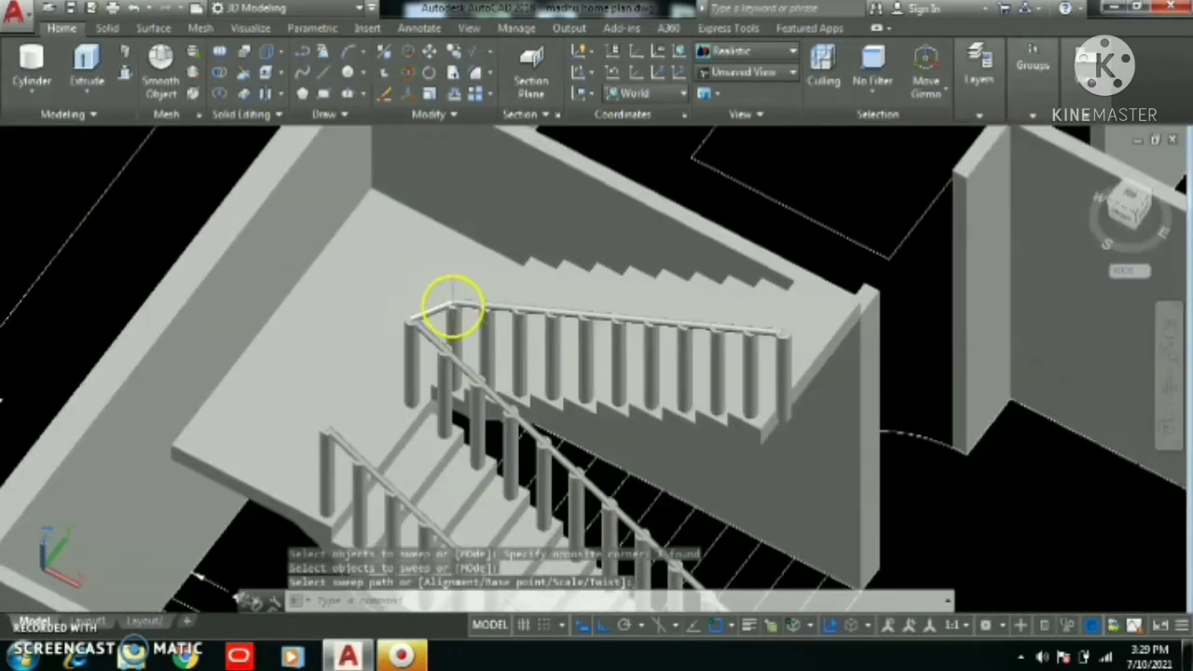
# Union the second flight's railing, the connecting rail and the first flight's inner railing into one solid
pyautogui.scroll(-3, 485, 307)
pyautogui.scroll(2, 472, 274)
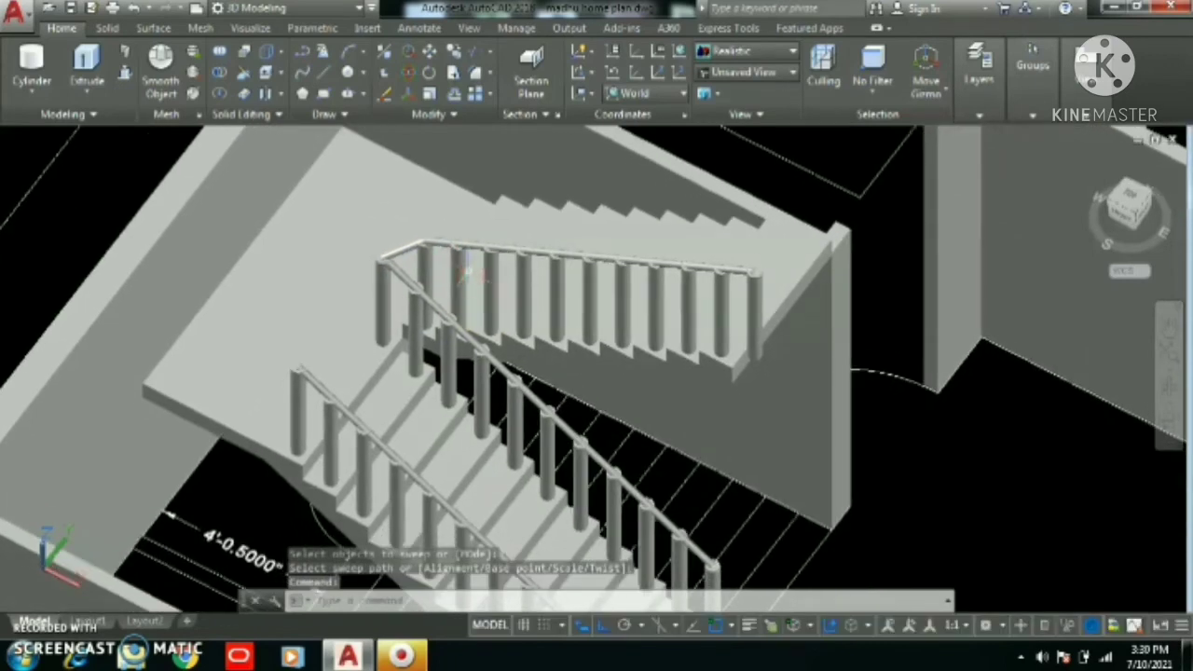
pyautogui.write('UNI')
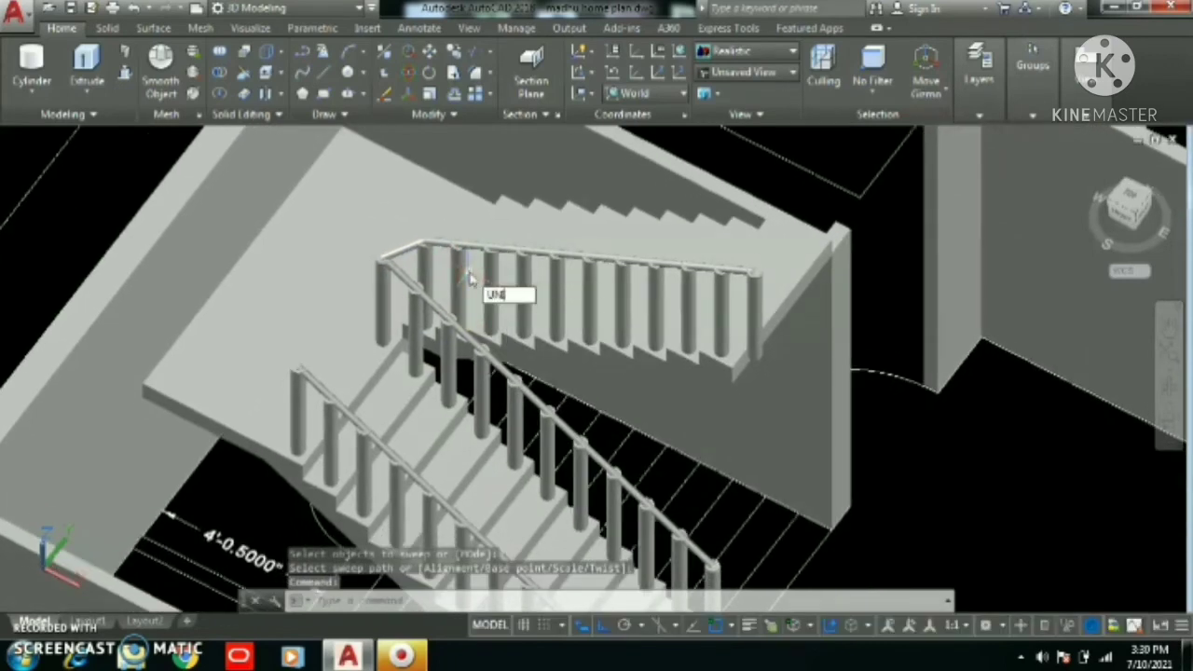
pyautogui.write('ON')
pyautogui.press('Return')
pyautogui.click(458, 268)
pyautogui.click(400, 247)
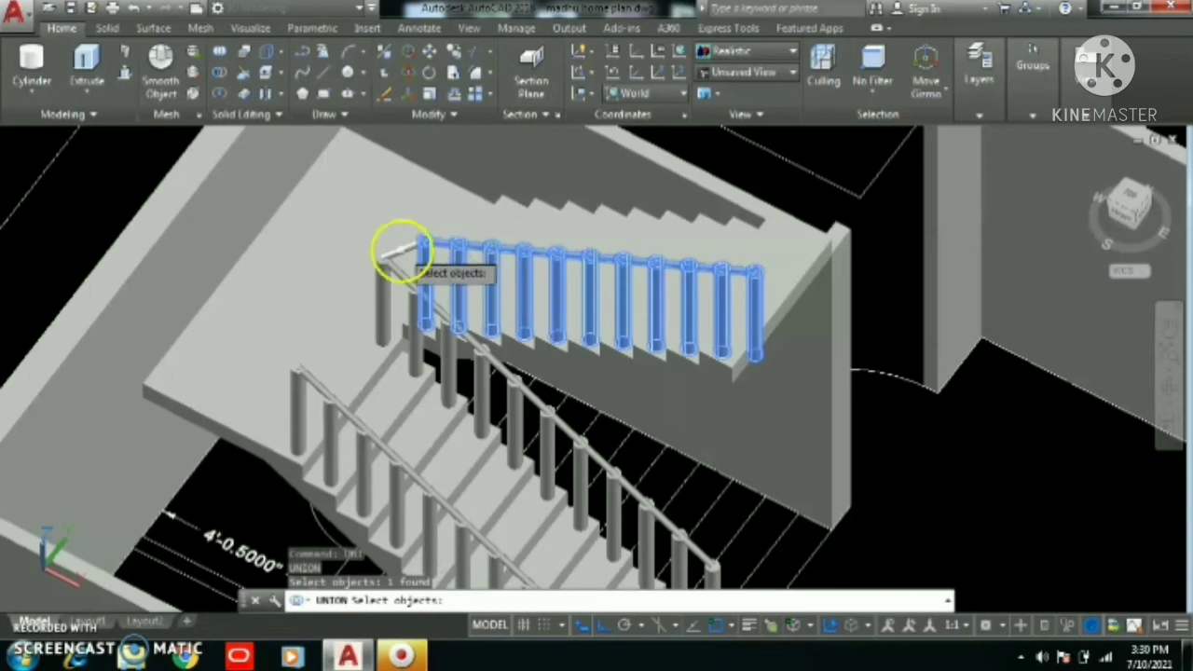
pyautogui.click(422, 328)
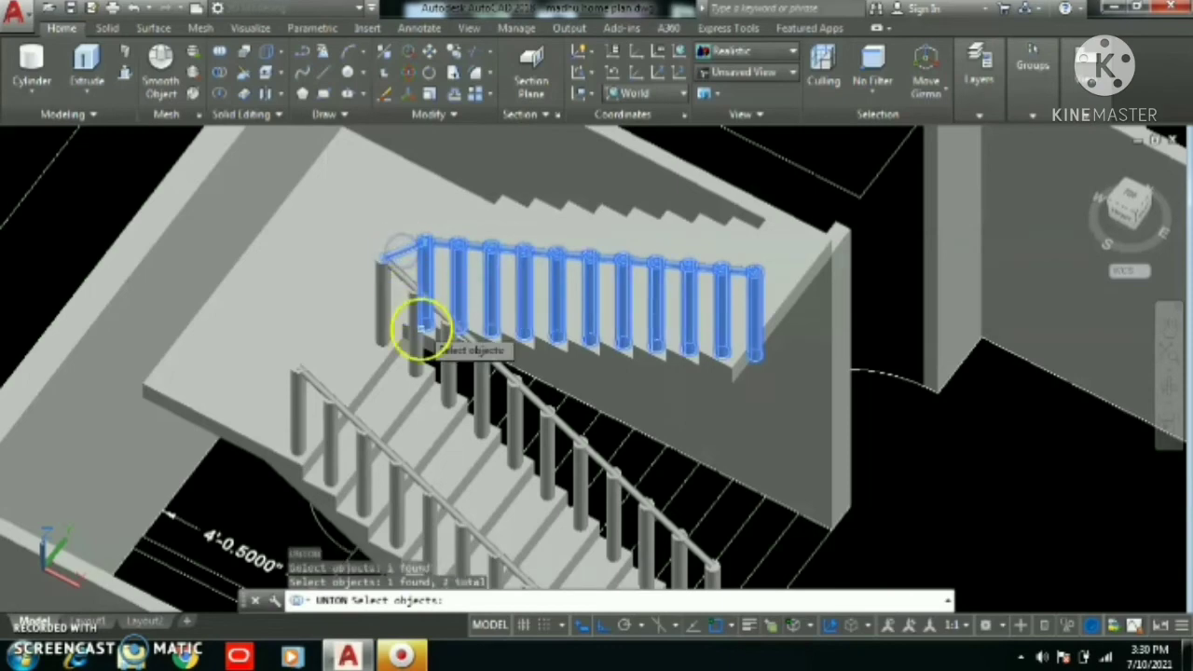
pyautogui.click(479, 385)
pyautogui.press('Return')
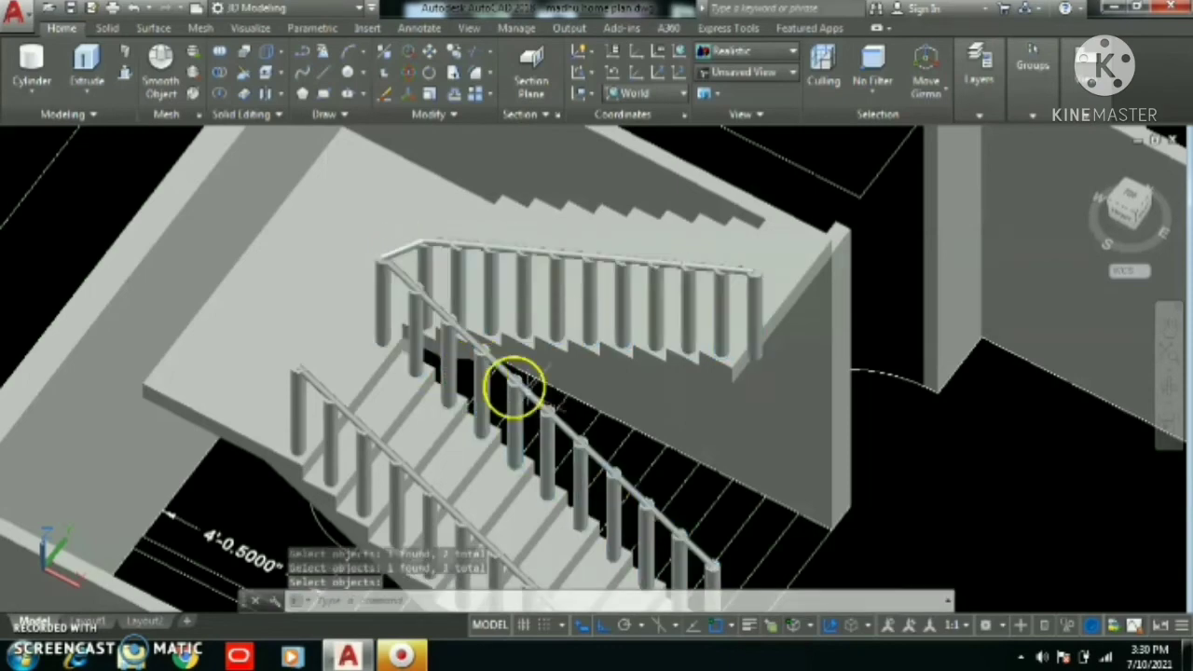
pyautogui.scroll(-2, 551, 404)
pyautogui.moveTo(568, 419); pyautogui.dragTo(465, 376, button='middle')
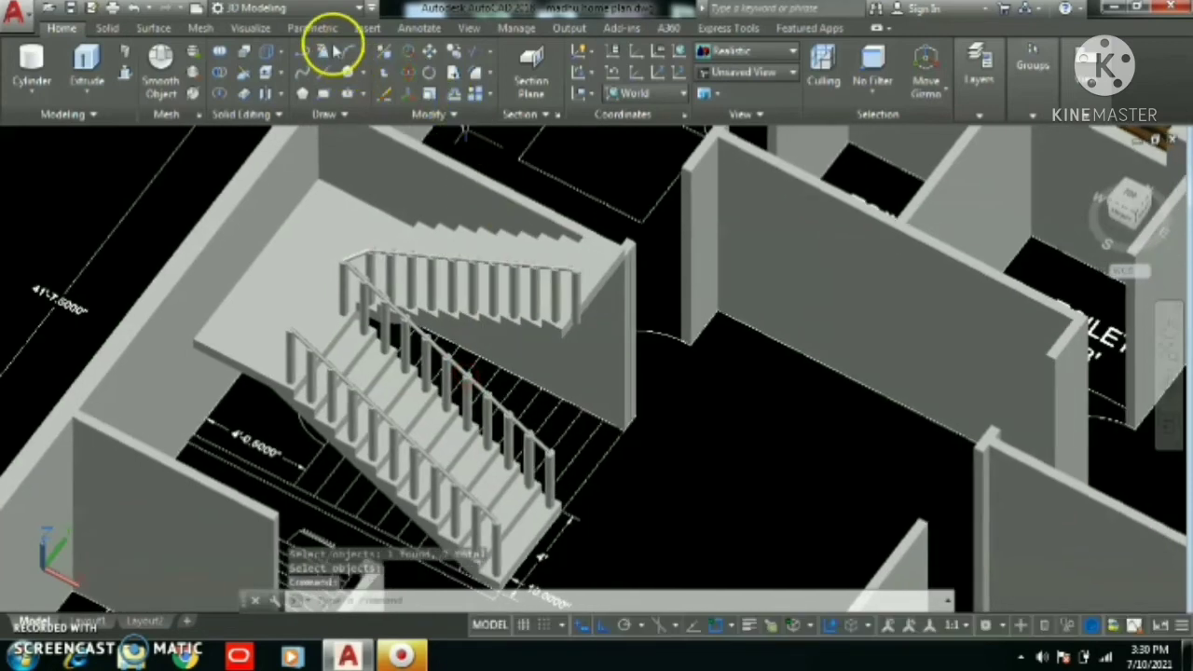
# Open the materials browser and apply the Andiroba wood material to the staircase
pyautogui.click(251, 28)
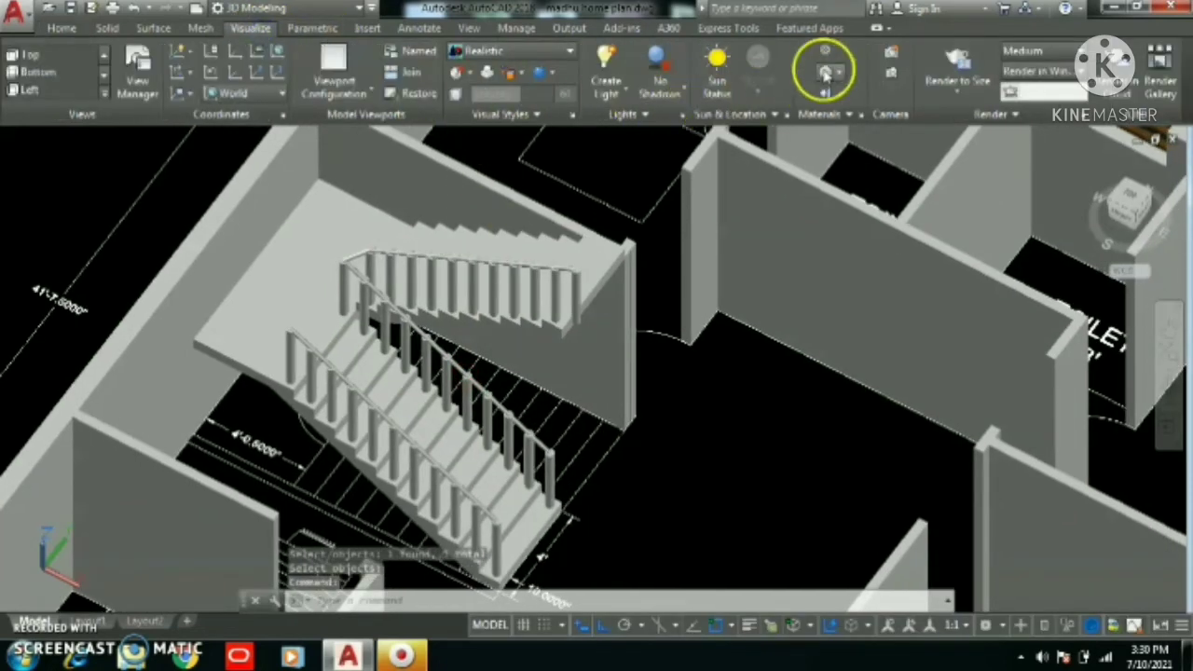
pyautogui.click(820, 48)
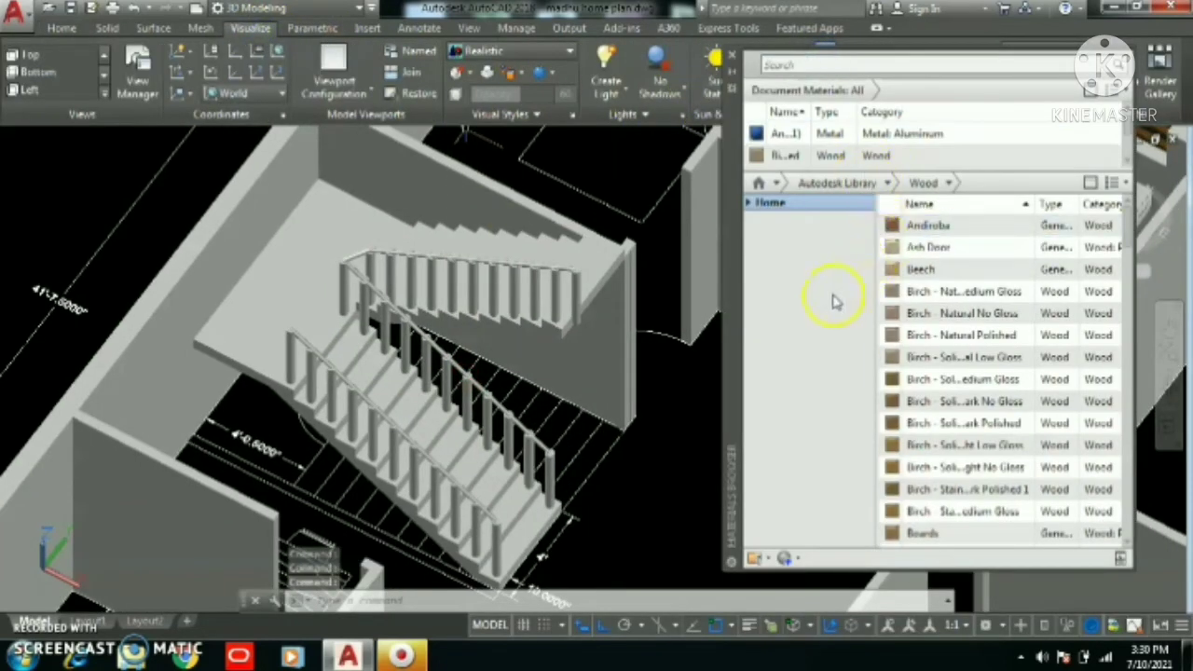
pyautogui.moveTo(890, 226); pyautogui.dragTo(731, 394)
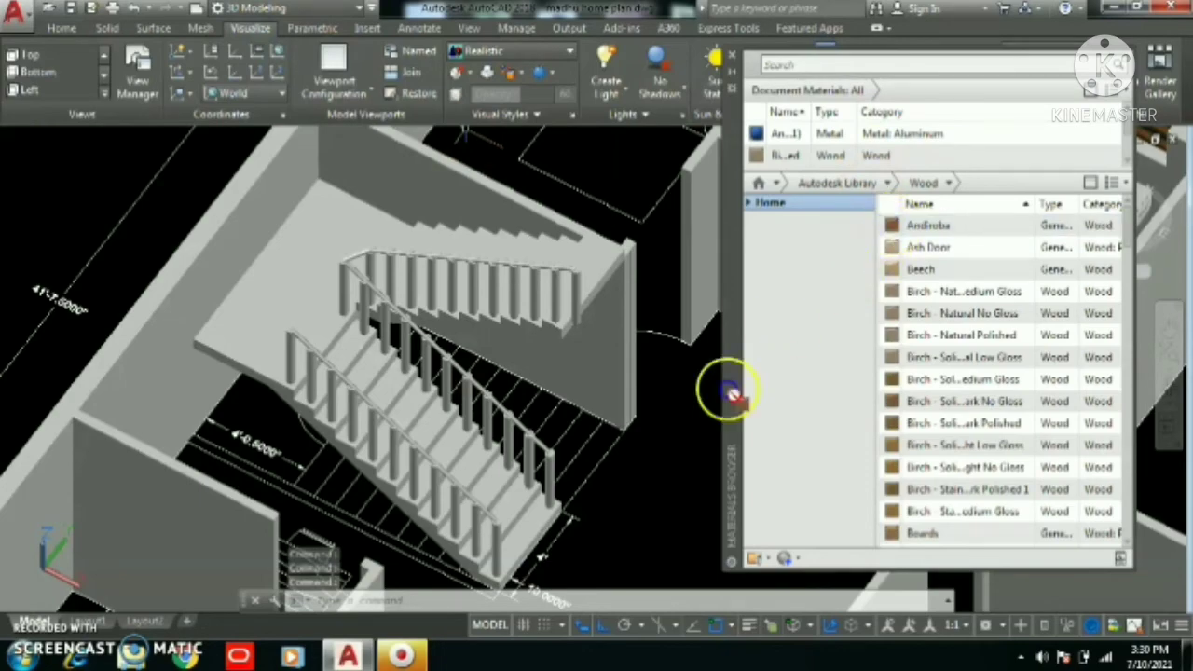
pyautogui.moveTo(504, 510); pyautogui.dragTo(525, 515)
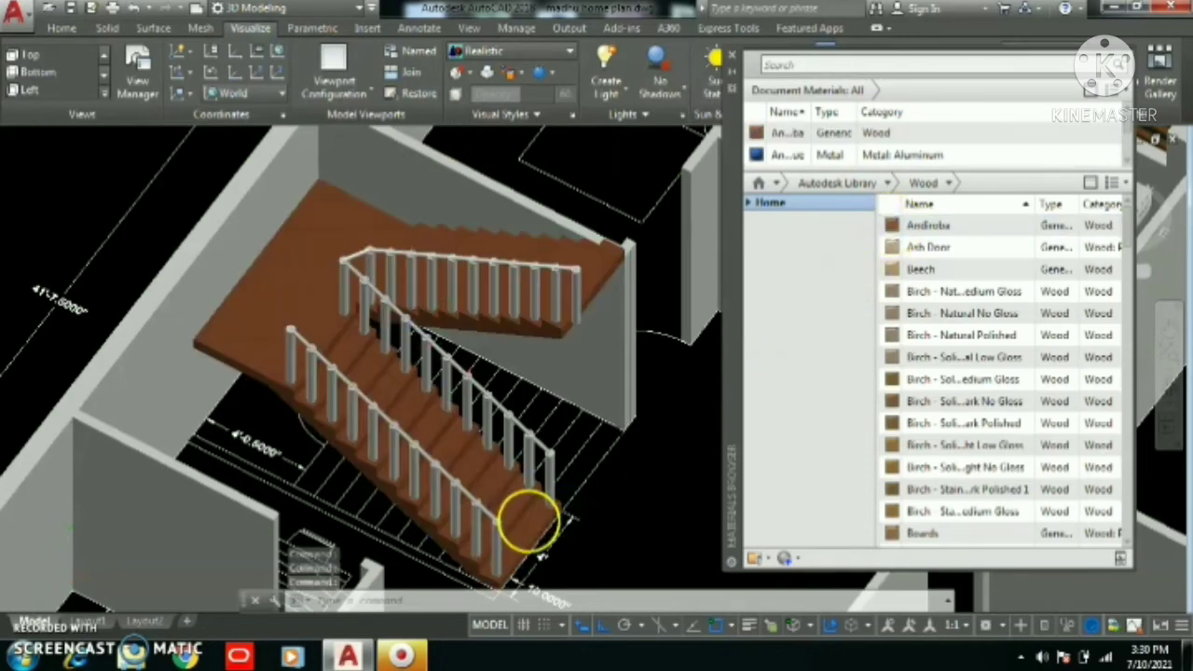
# Switch the material library to the Metal category and apply Anodized - Blue to the joined inner railing
pyautogui.scroll(6, 527, 518)
pyautogui.click(891, 183)
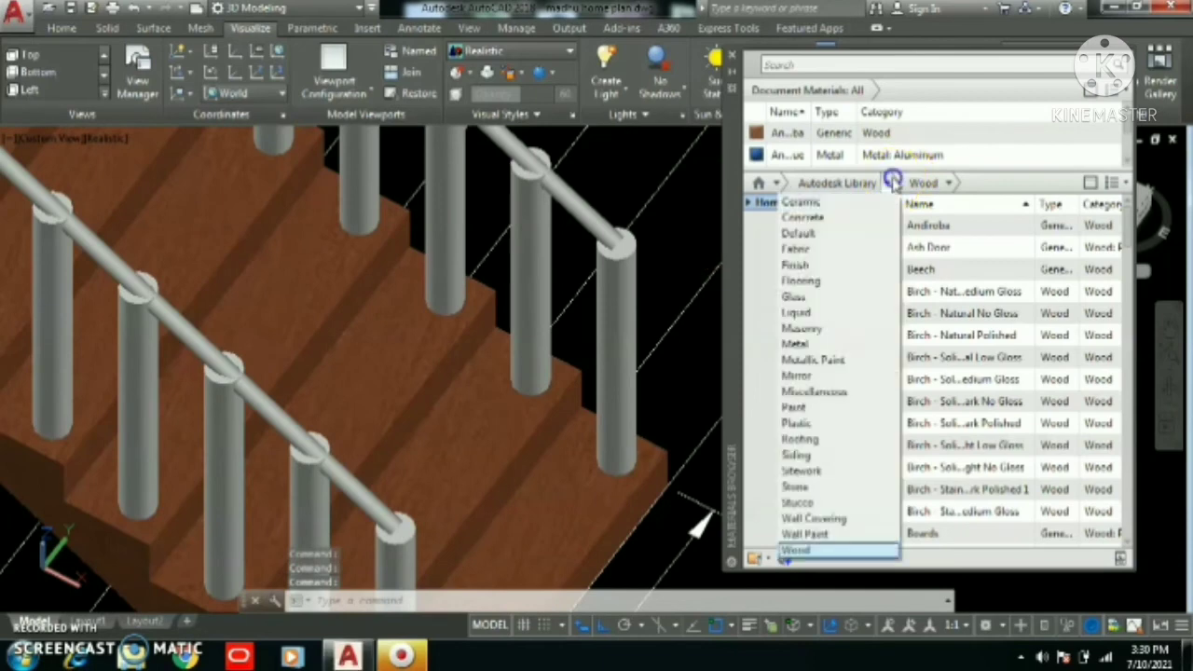
pyautogui.click(828, 344)
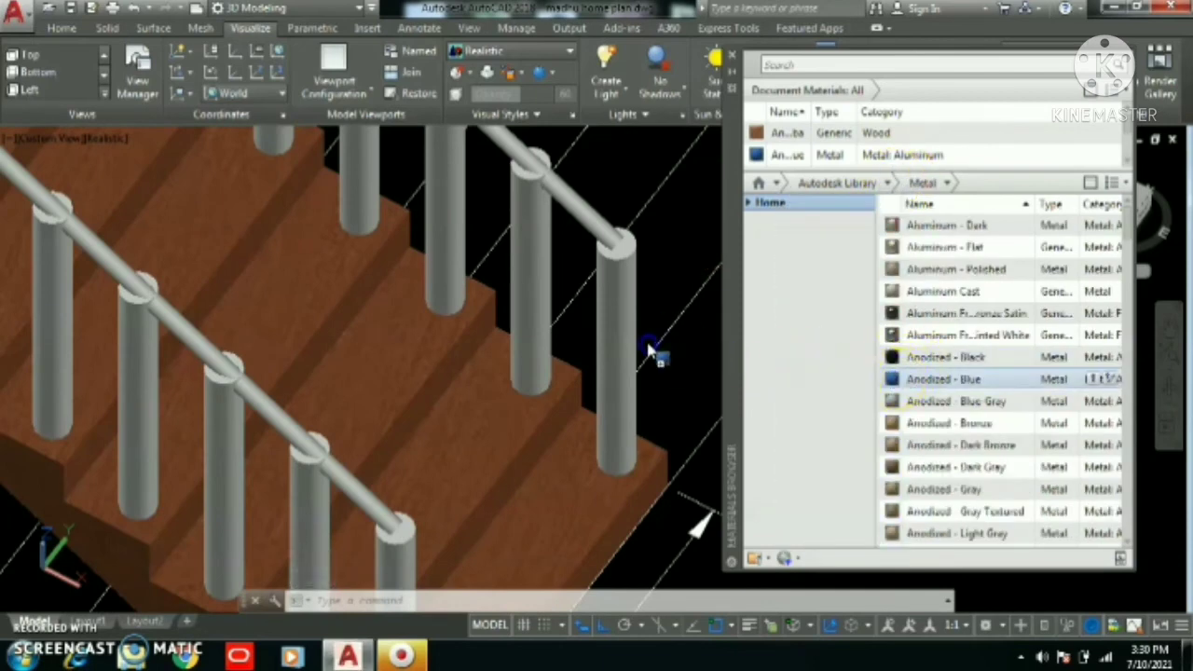
pyautogui.moveTo(625, 343); pyautogui.dragTo(615, 343)
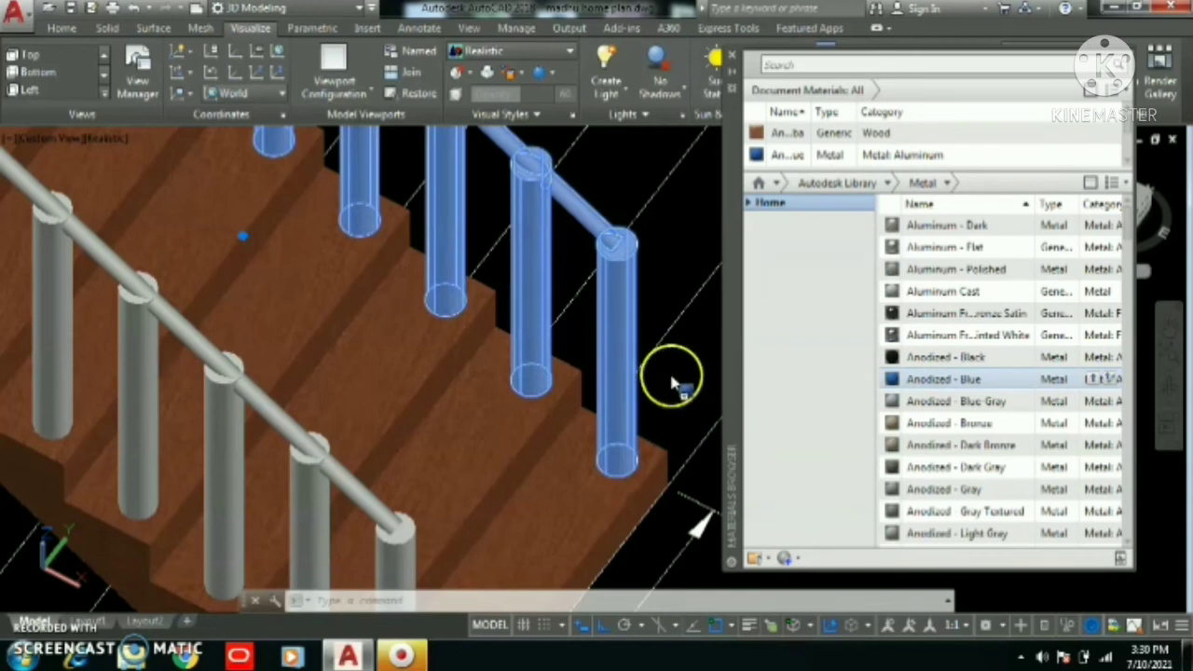
pyautogui.press('Escape')
pyautogui.scroll(-4, 671, 377)
pyautogui.scroll(3, 697, 326)
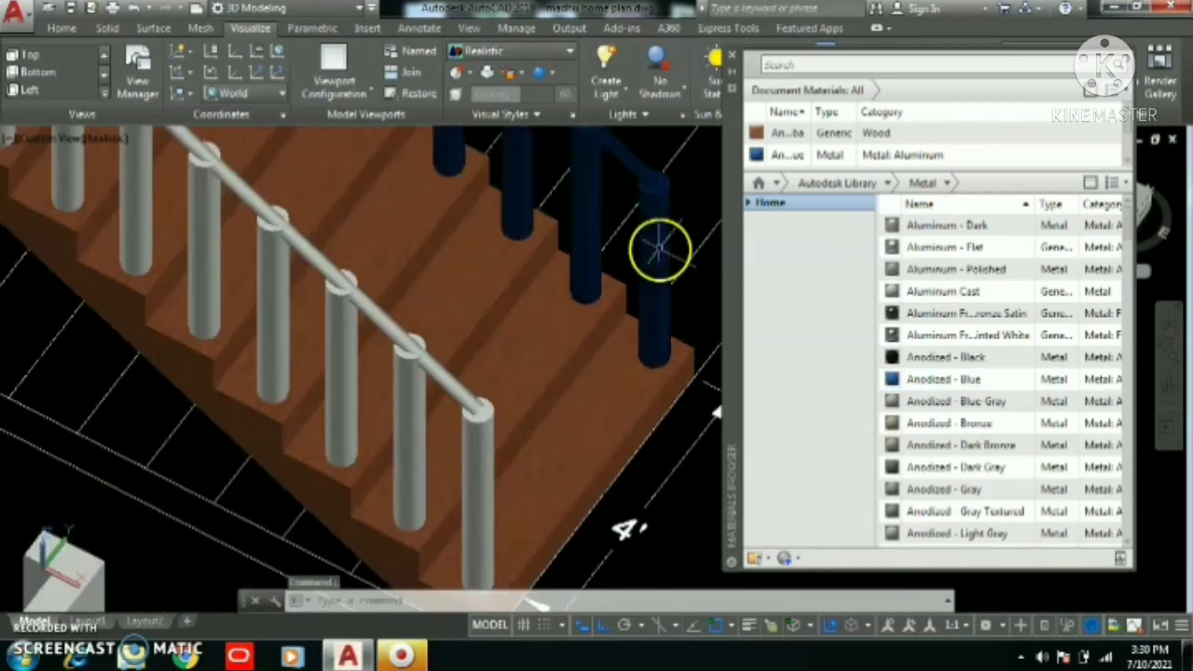
# Apply the Anodized - Blue metal material to the first flight's outer railing
pyautogui.moveTo(641, 263); pyautogui.dragTo(585, 267, button='middle')
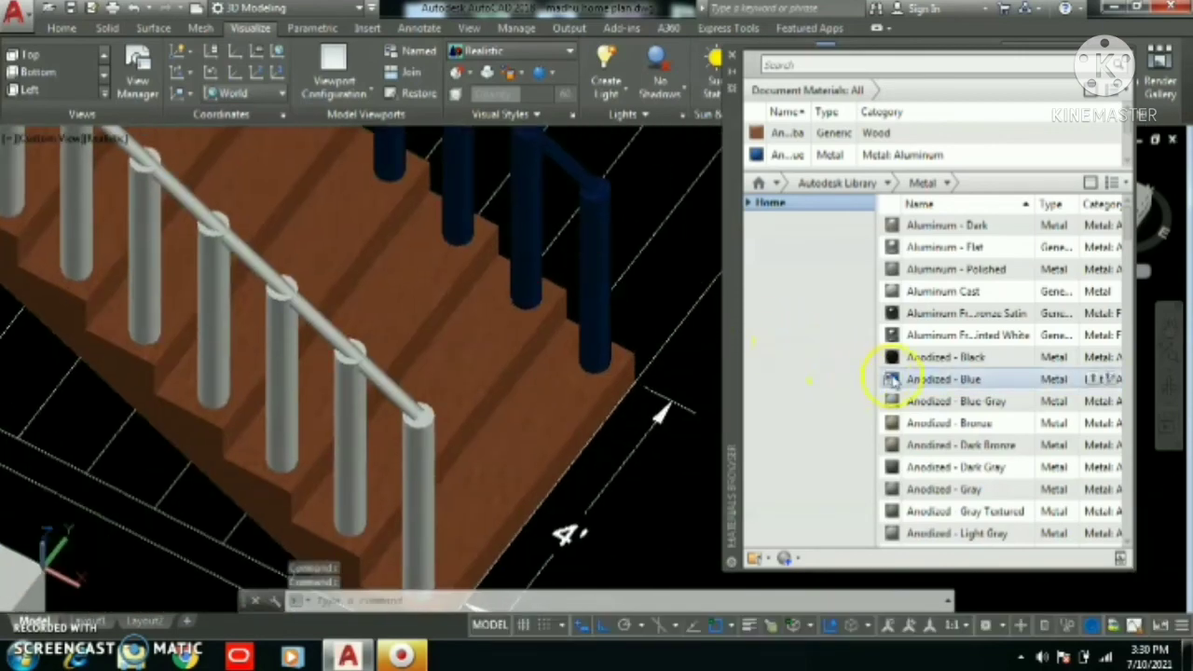
pyautogui.moveTo(890, 379); pyautogui.dragTo(650, 446)
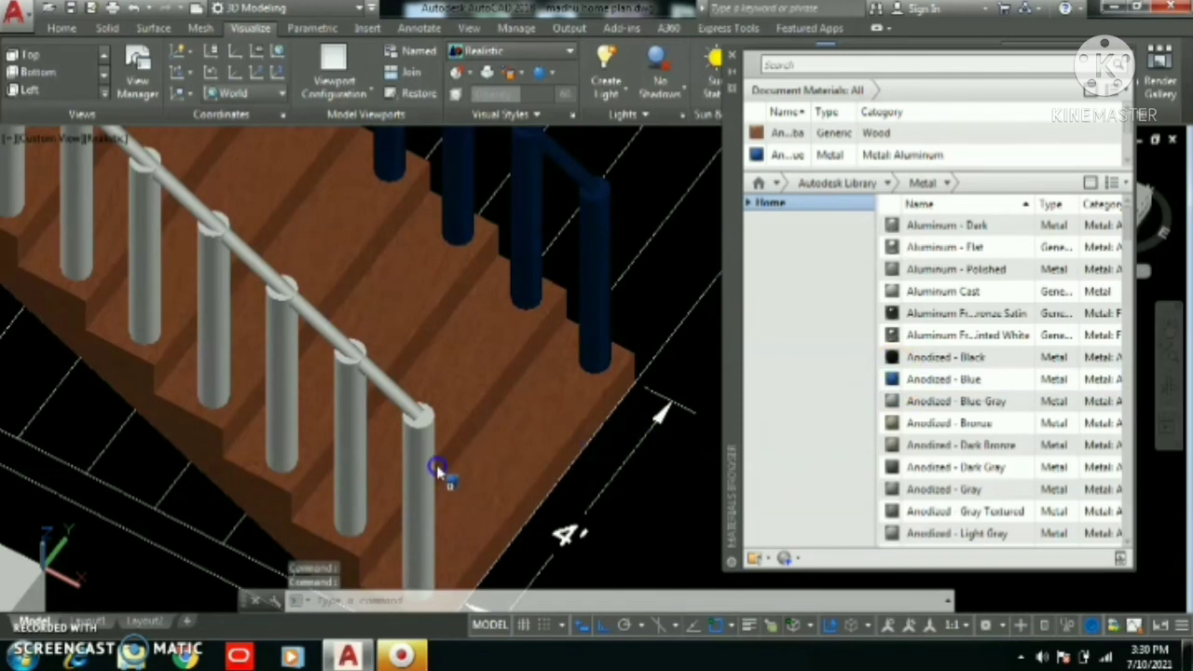
pyautogui.moveTo(424, 472); pyautogui.dragTo(426, 477)
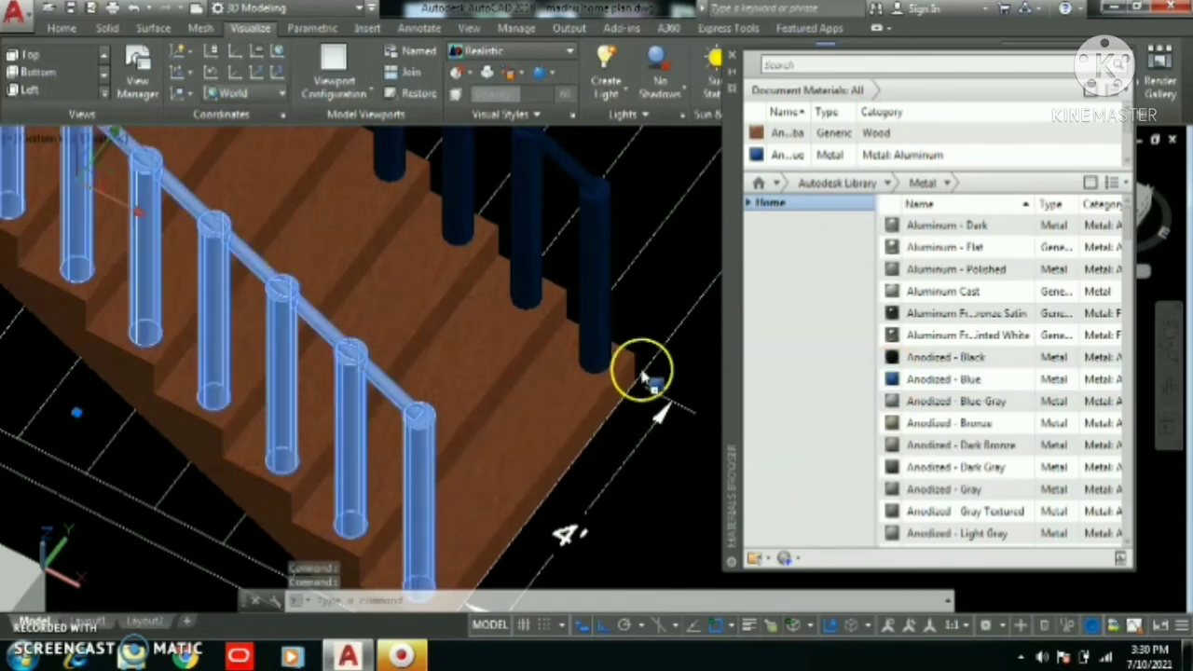
pyautogui.moveTo(659, 338); pyautogui.dragTo(655, 317)
pyautogui.scroll(-6, 655, 317)
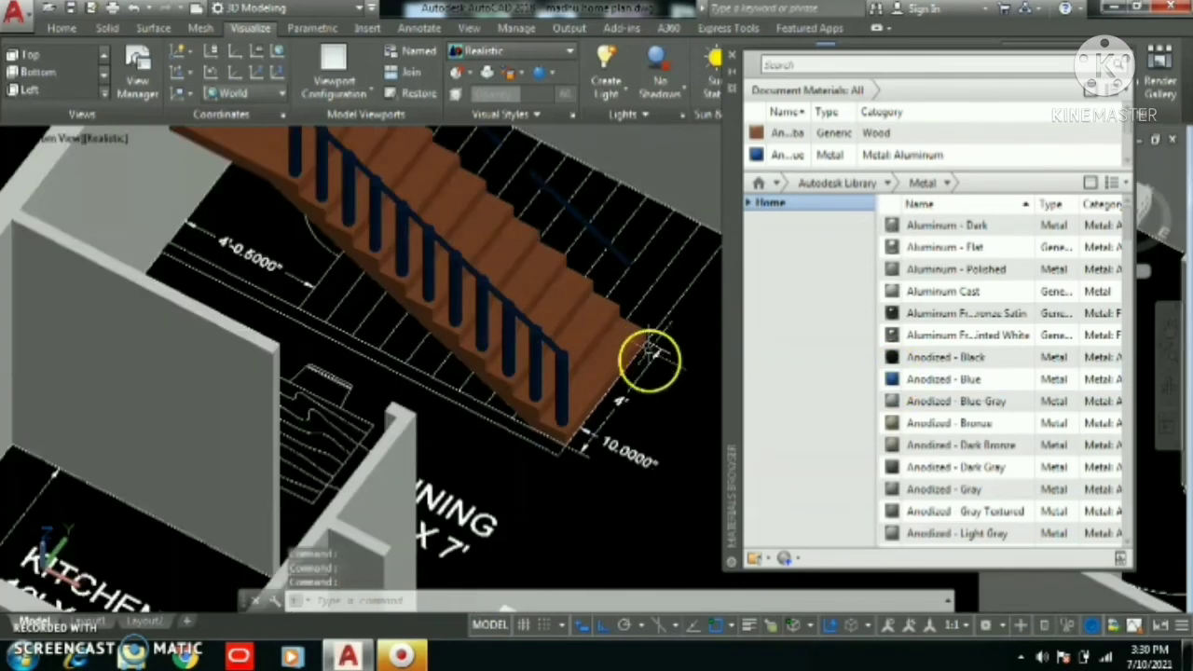
pyautogui.scroll(4, 532, 277)
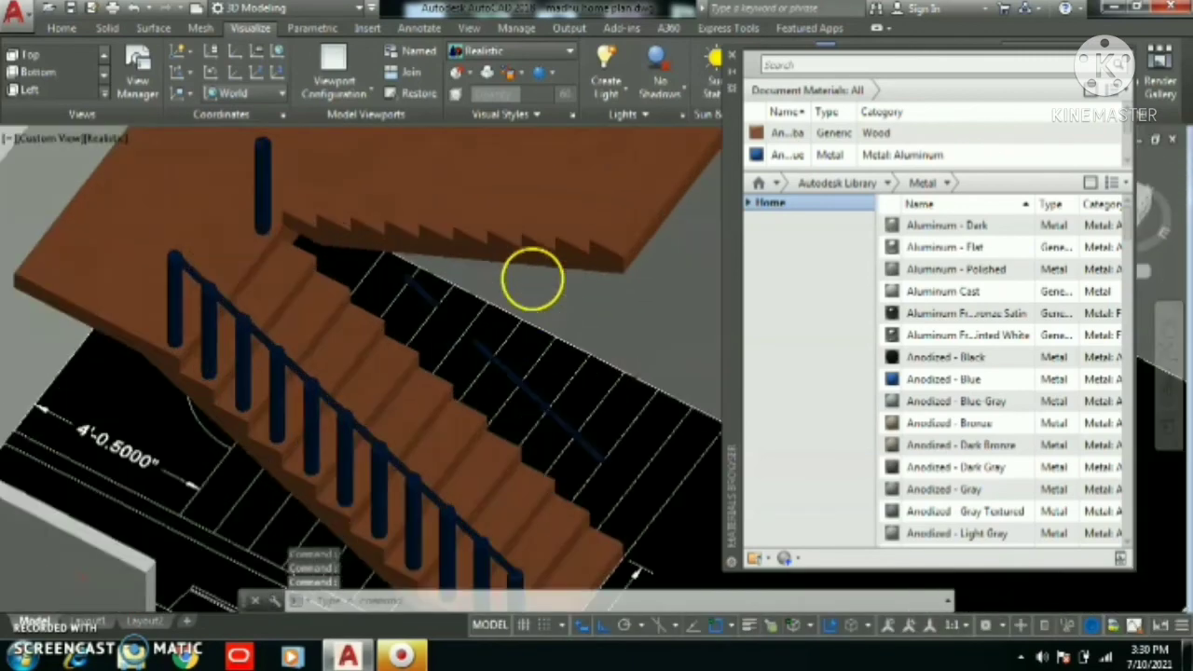
pyautogui.scroll(-5, 511, 315)
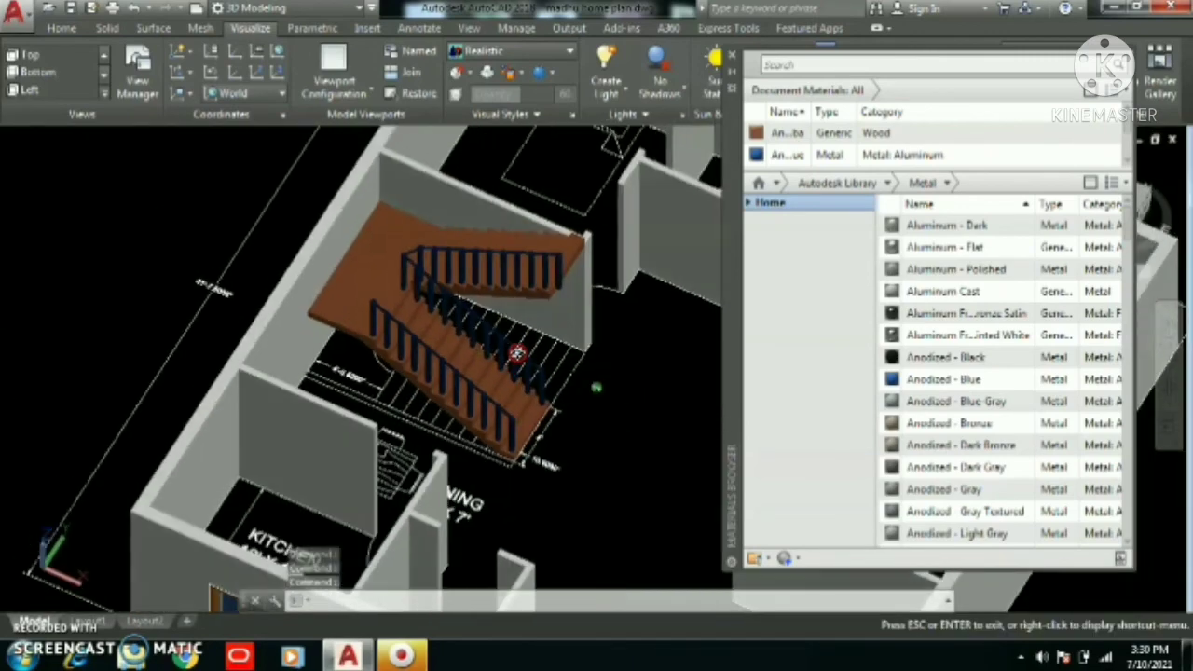
pyautogui.scroll(4, 516, 353)
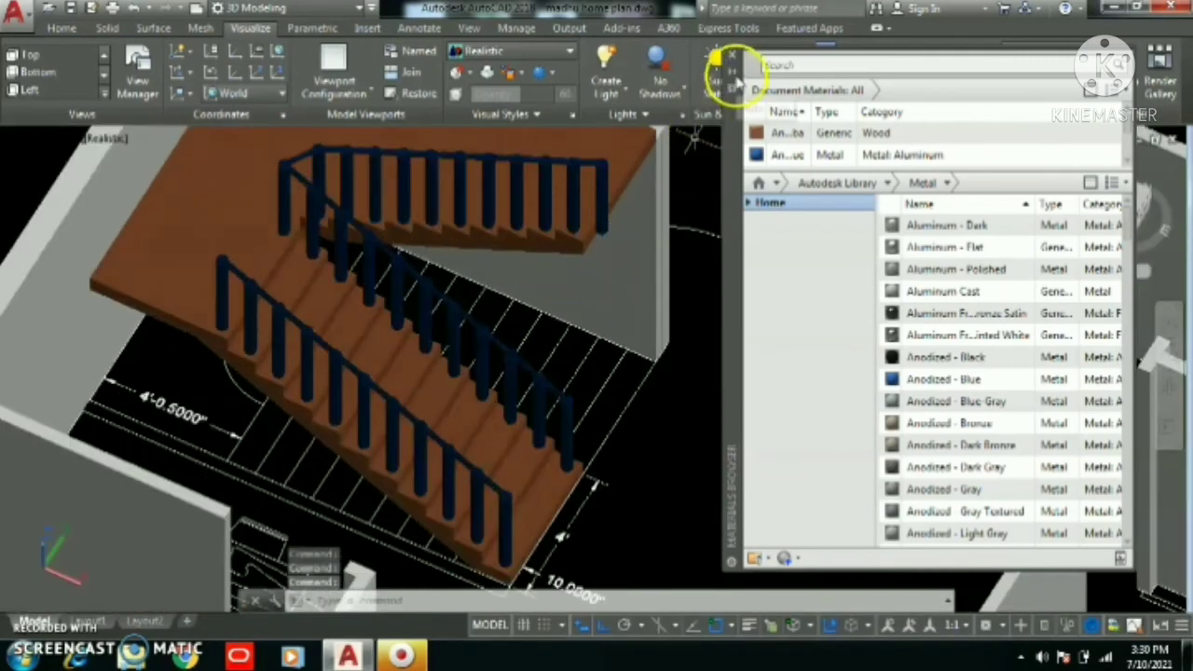
pyautogui.moveTo(239, 294); pyautogui.dragTo(299, 383, button='middle')
pyautogui.scroll(4, 236, 382)
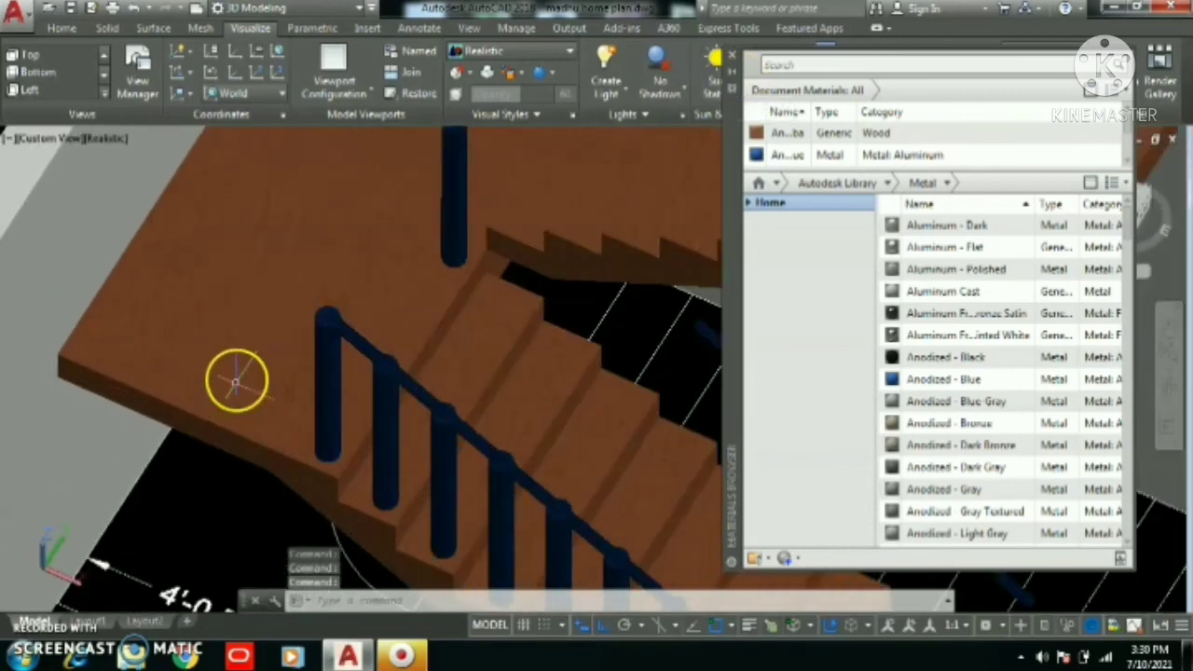
pyautogui.click(62, 26)
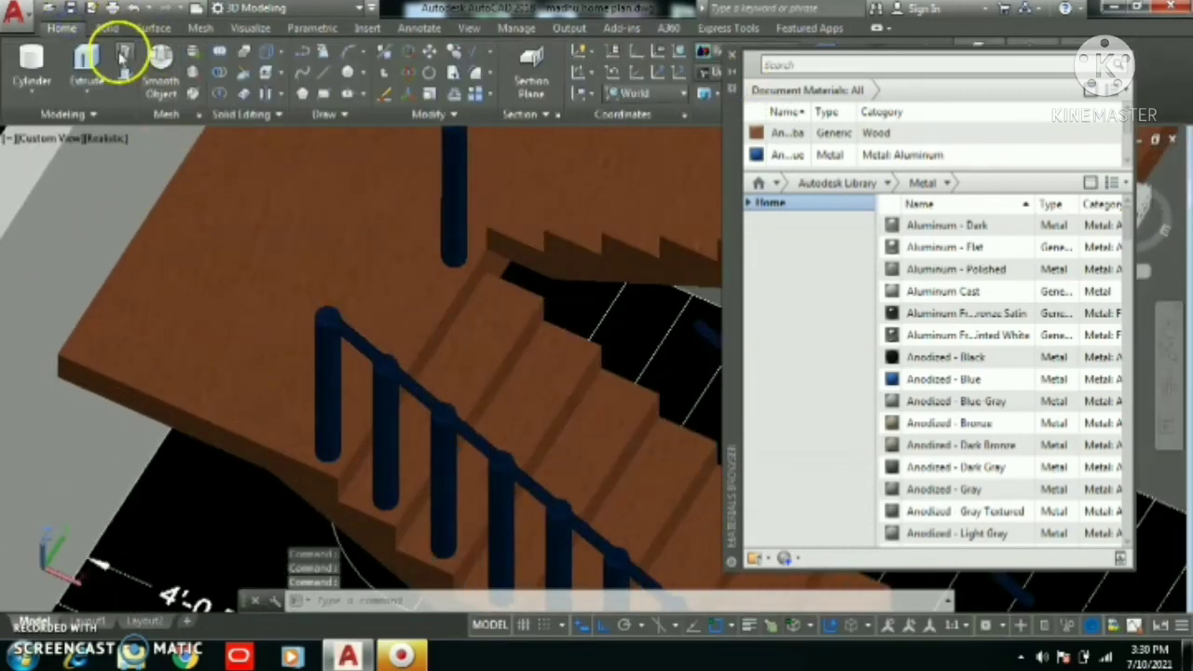
# Draw a left-justified polysolid wall 6" wide and 3' high along the landing's open outer edge beside the first flight
pyautogui.click(122, 55)
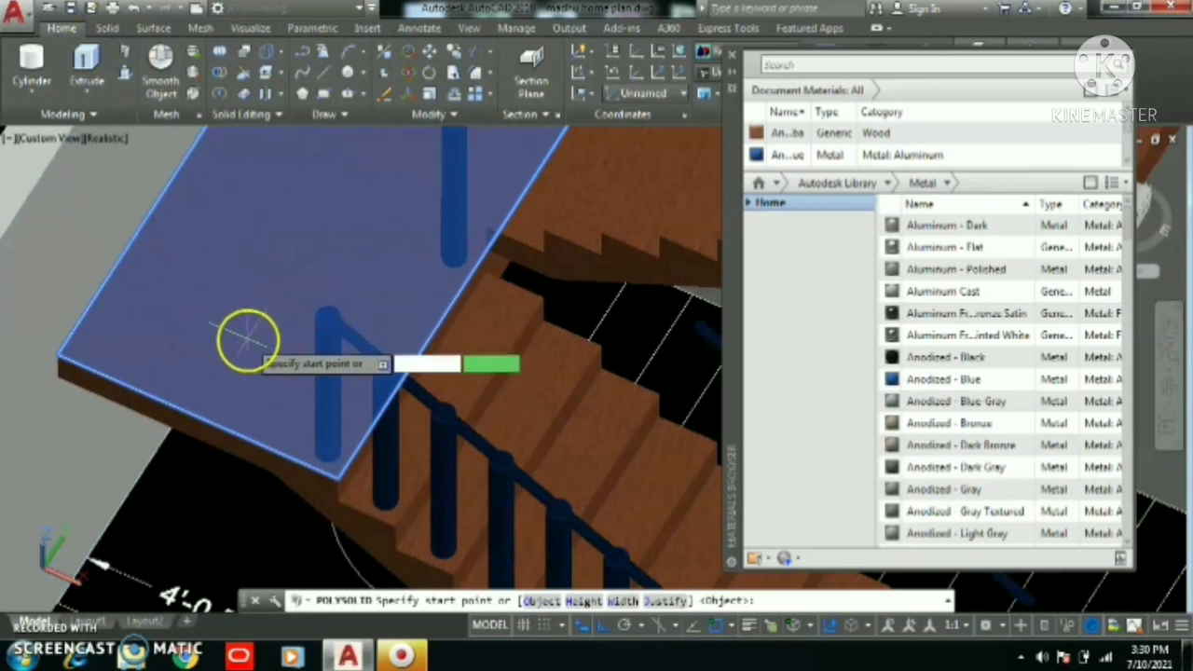
pyautogui.click(622, 601)
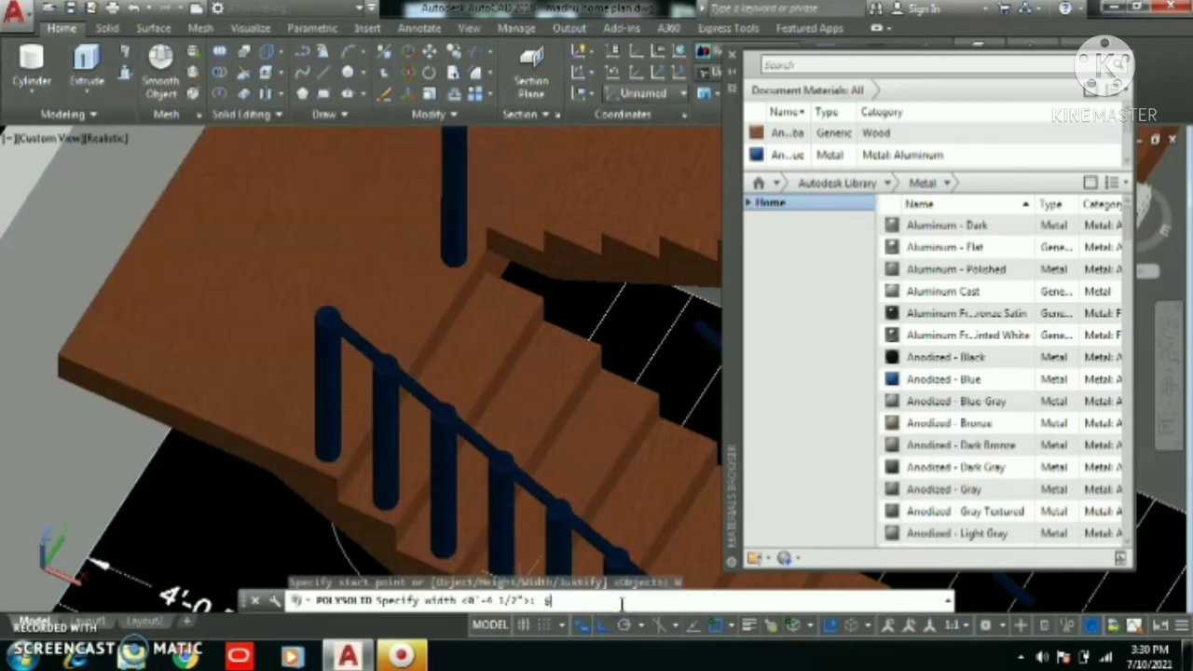
pyautogui.press('Return')
pyautogui.click(582, 601)
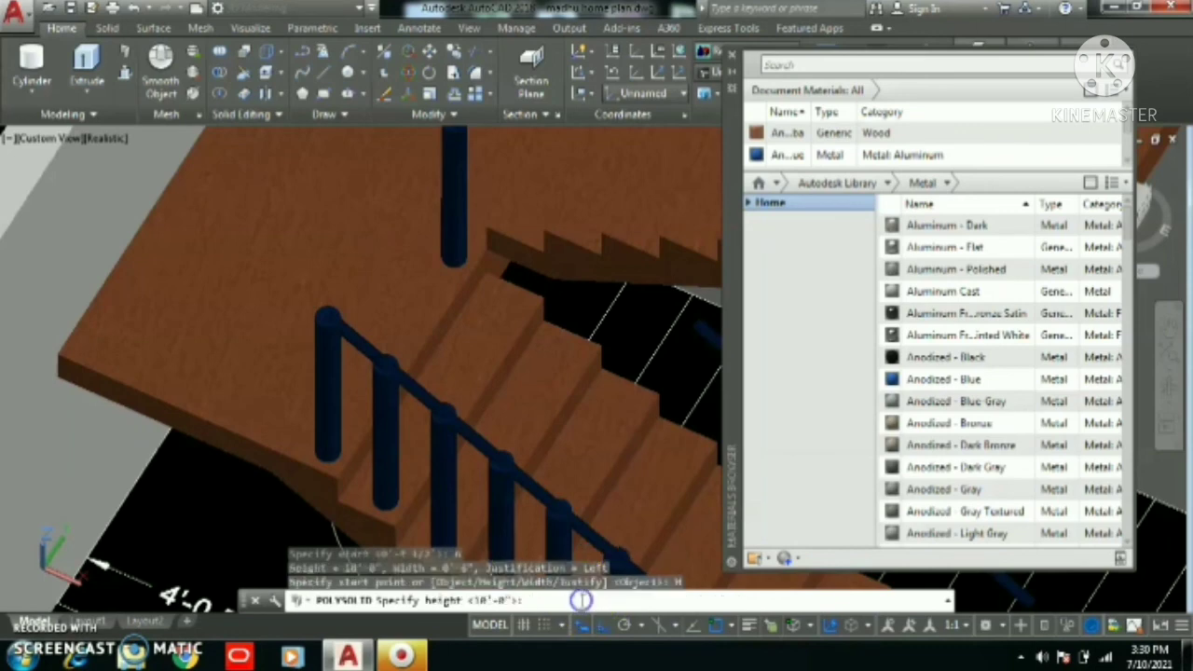
pyautogui.write("3'")
pyautogui.press('Return')
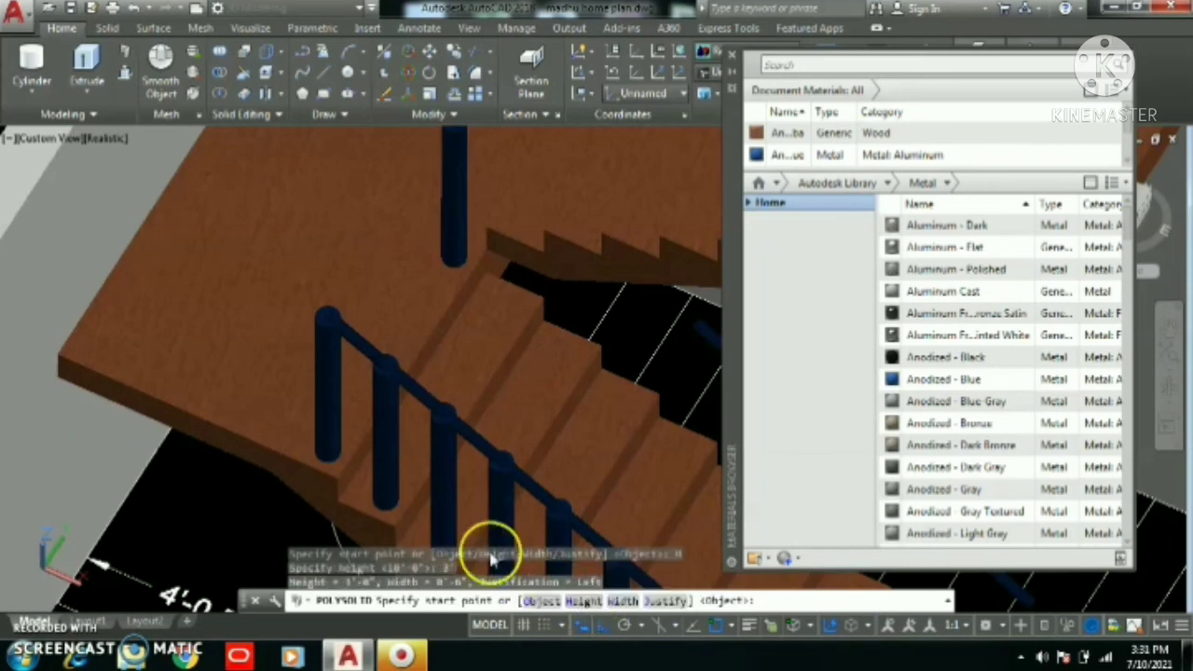
pyautogui.click(662, 601)
pyautogui.click(522, 601)
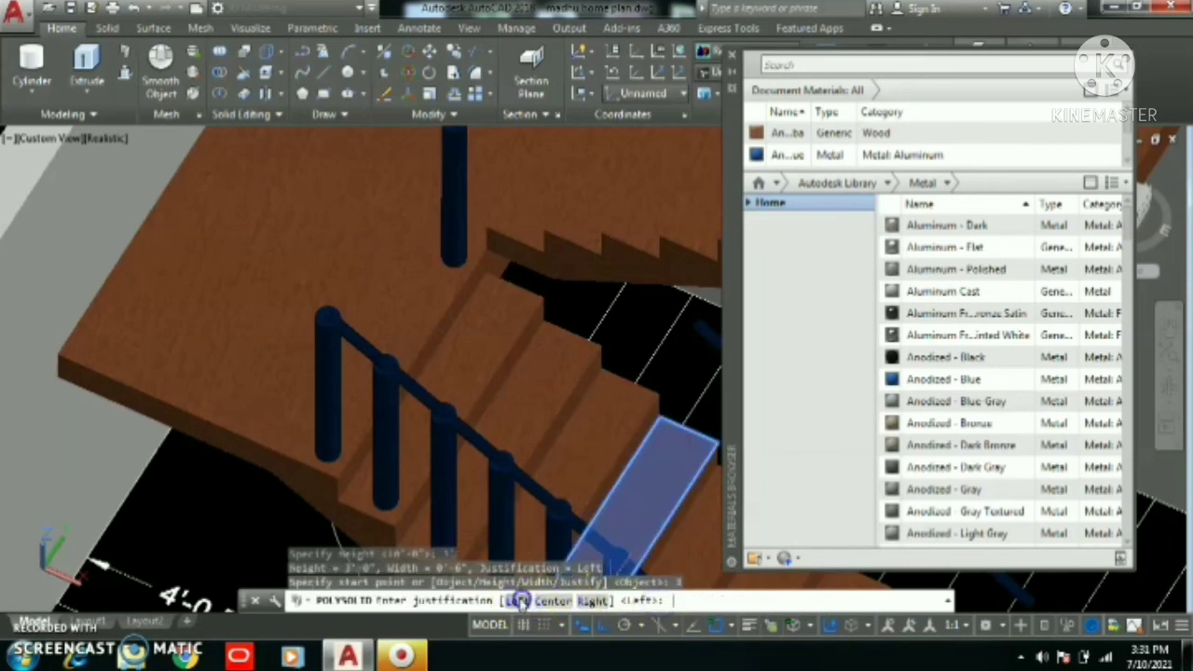
pyautogui.click(335, 477)
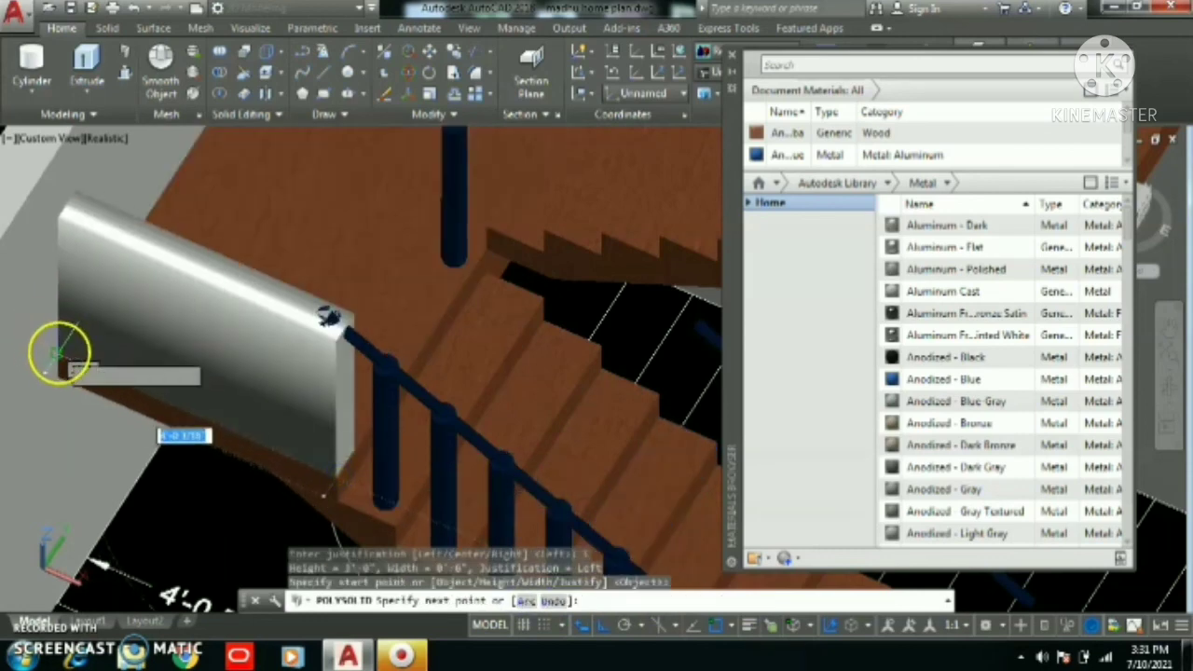
pyautogui.click(58, 353)
pyautogui.press('Return')
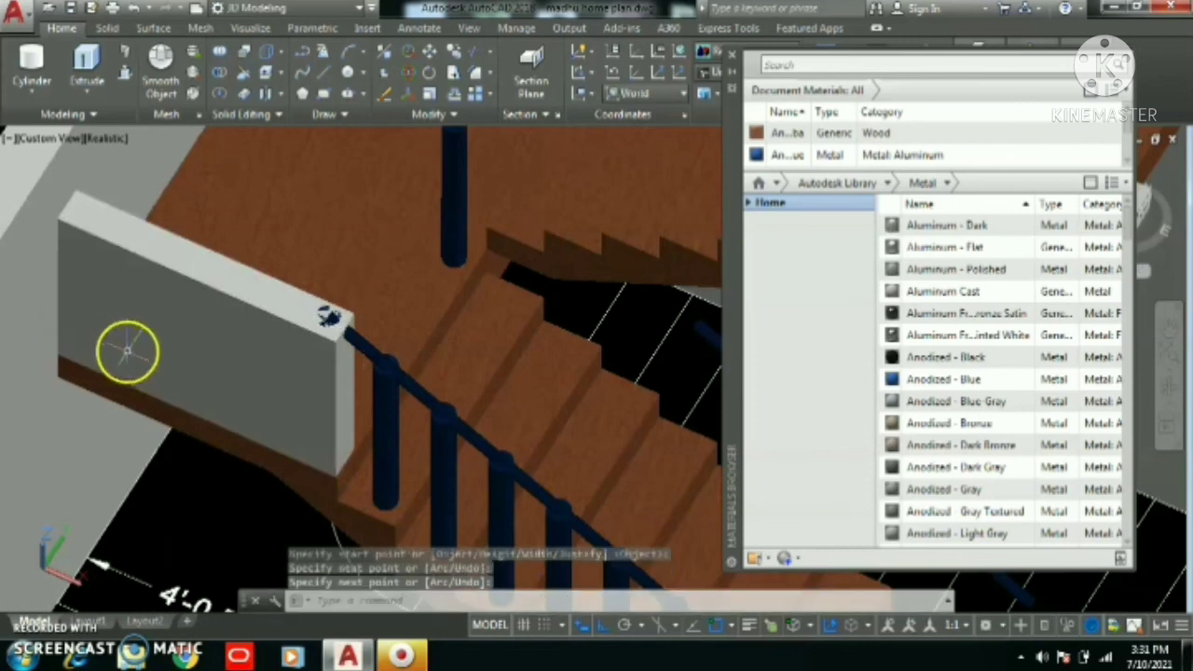
# Switch the material library to the Stone category and apply the Rose material to the landing's parapet wall
pyautogui.click(891, 183)
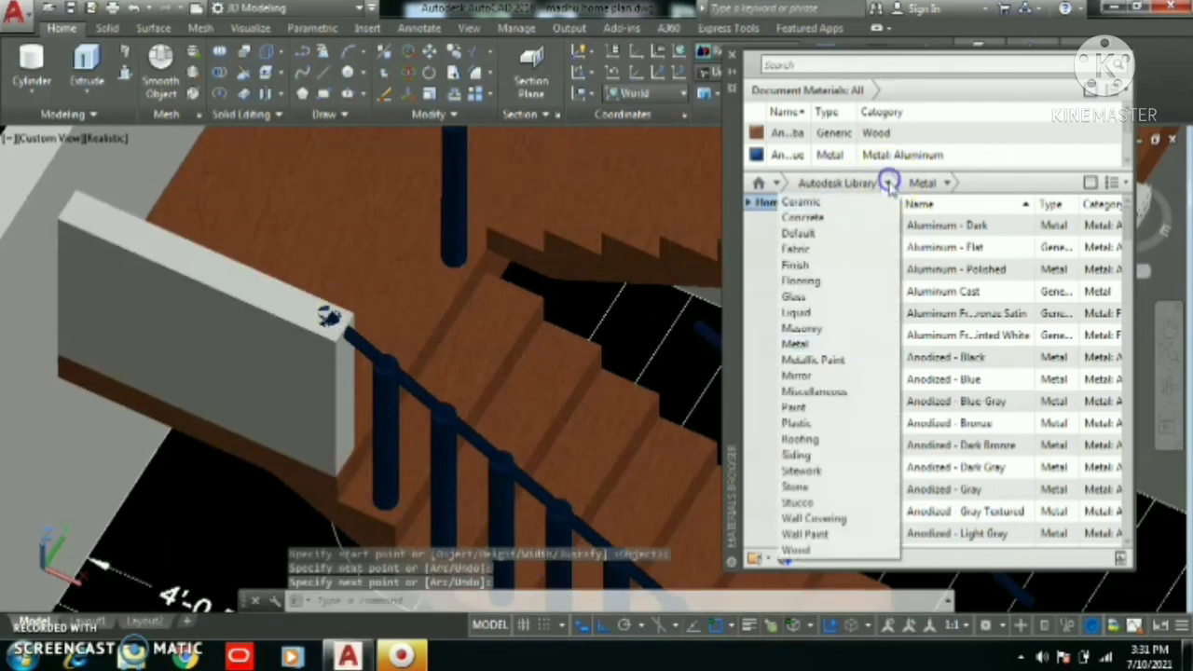
pyautogui.click(827, 486)
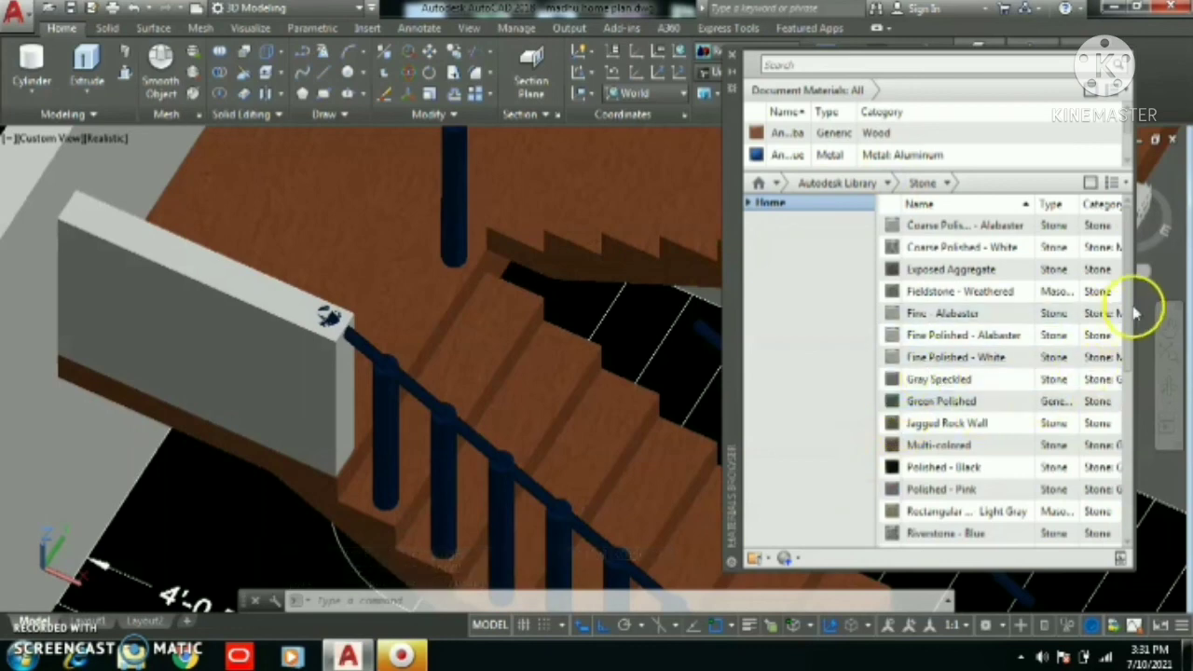
pyautogui.scroll(-3, 1134, 391)
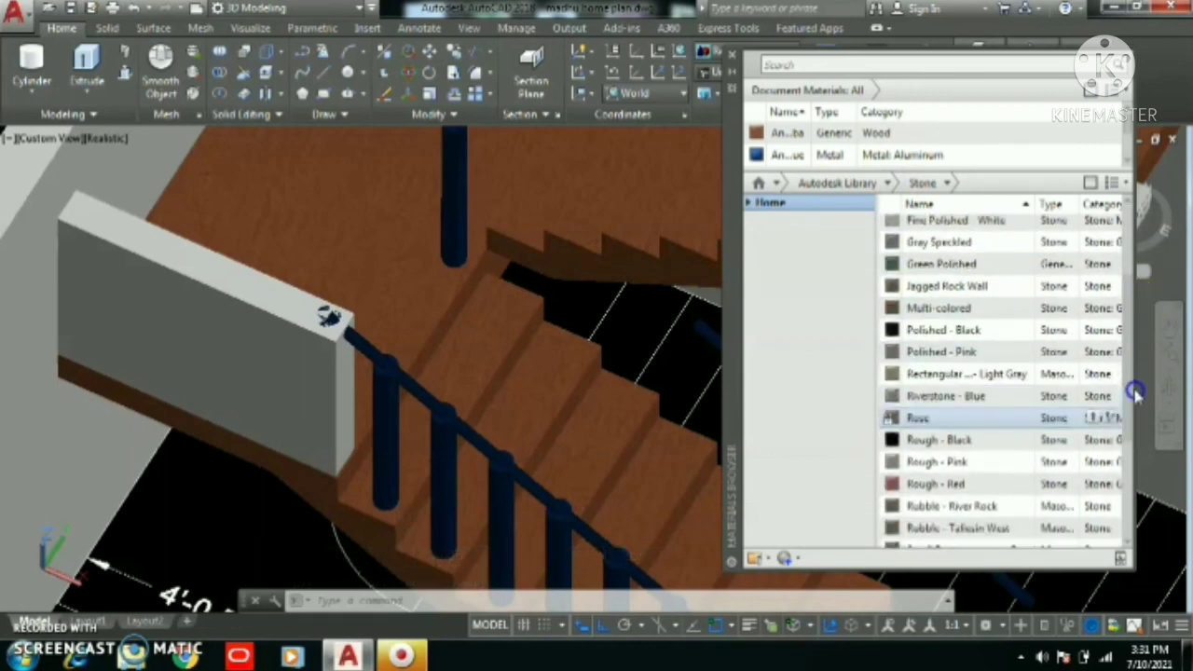
pyautogui.click(965, 402)
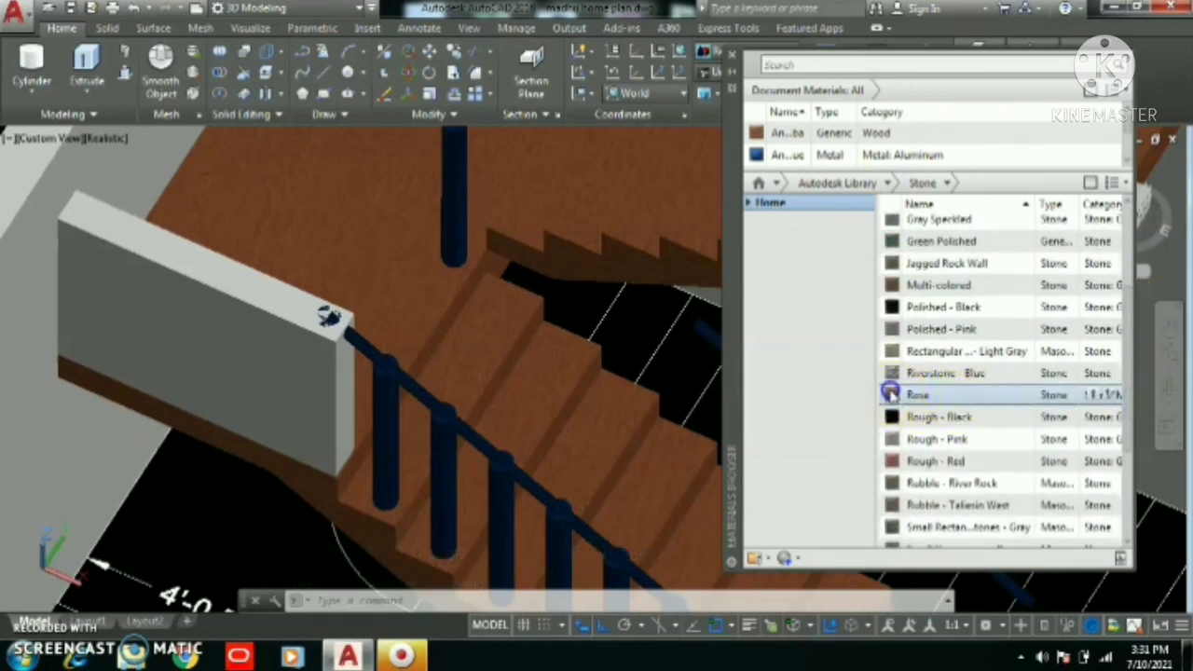
pyautogui.moveTo(890, 394); pyautogui.dragTo(333, 346)
# Close the materials browser and view the whole staircase within the house model from a lower angle
pyautogui.scroll(-3, 333, 347)
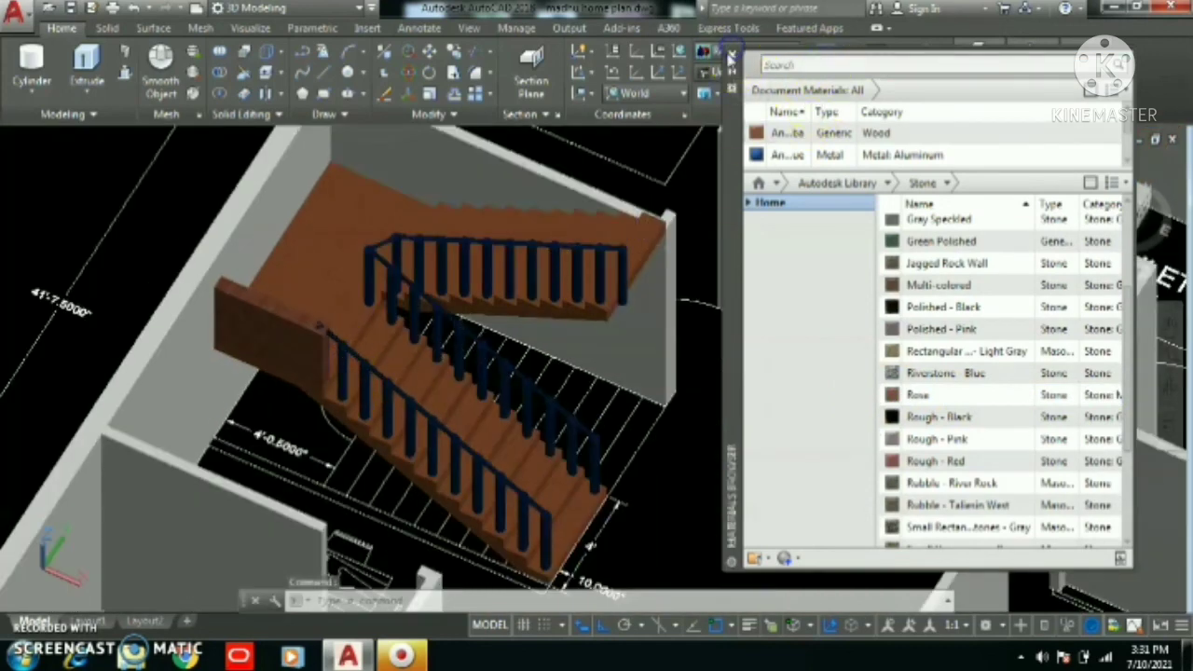
pyautogui.click(731, 58)
pyautogui.keyDown('shift'); pyautogui.moveTo(705, 493); pyautogui.dragTo(690, 457, button='middle'); pyautogui.keyUp('shift')
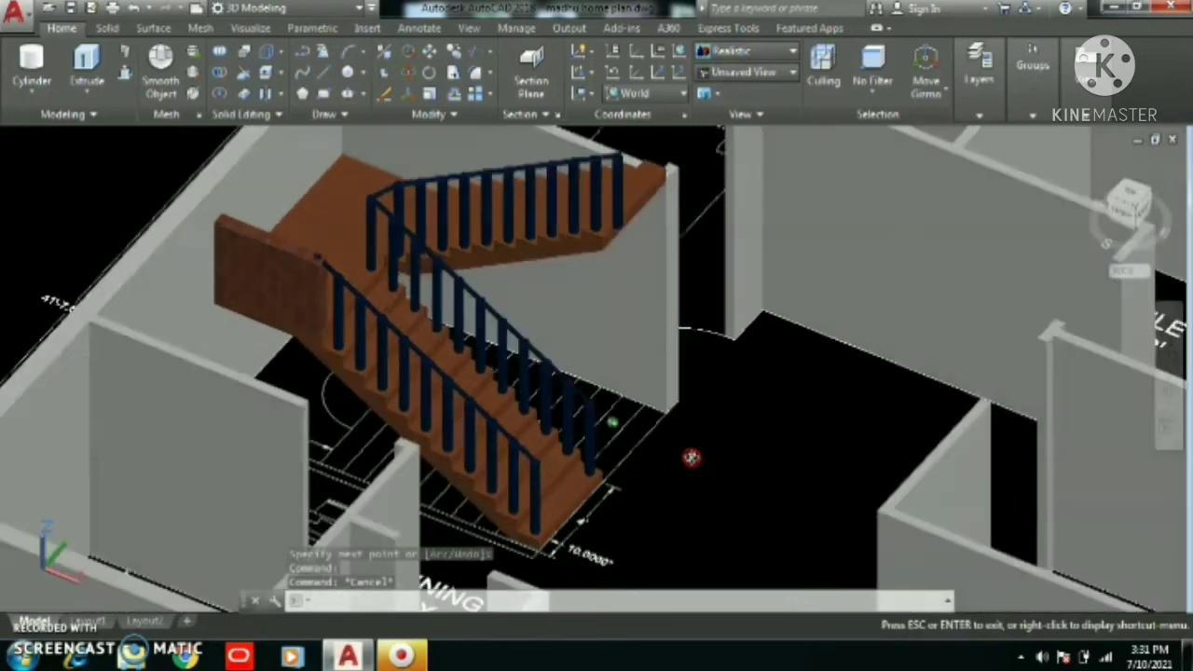
pyautogui.scroll(-3, 690, 457)
pyautogui.press('Escape')
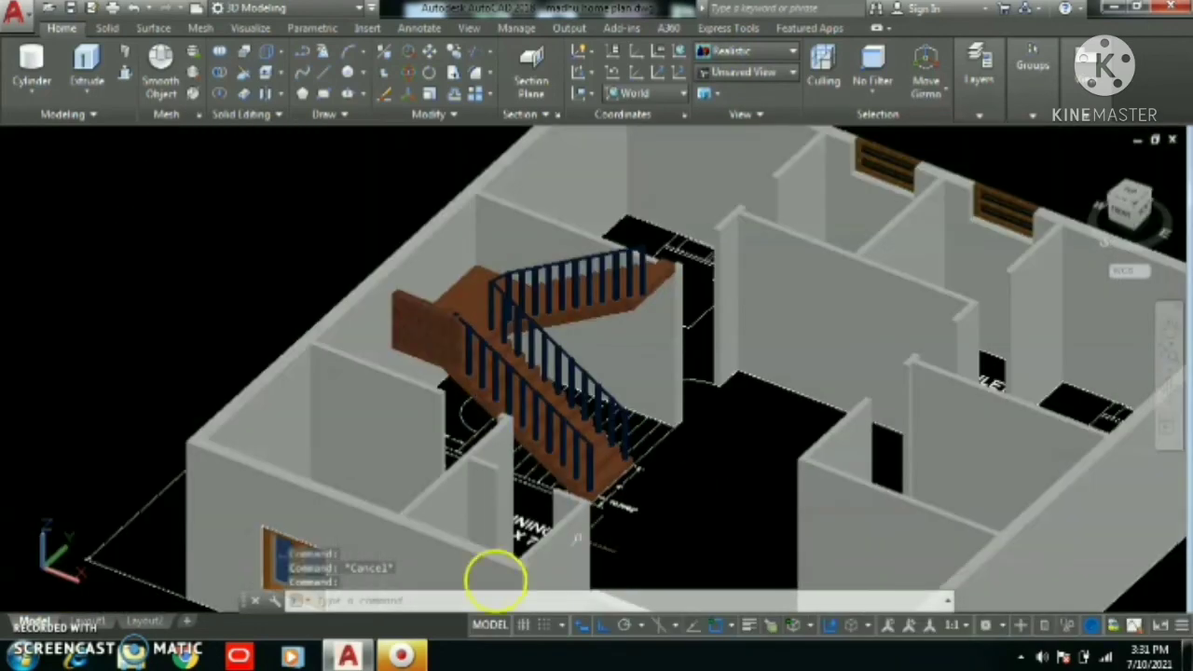